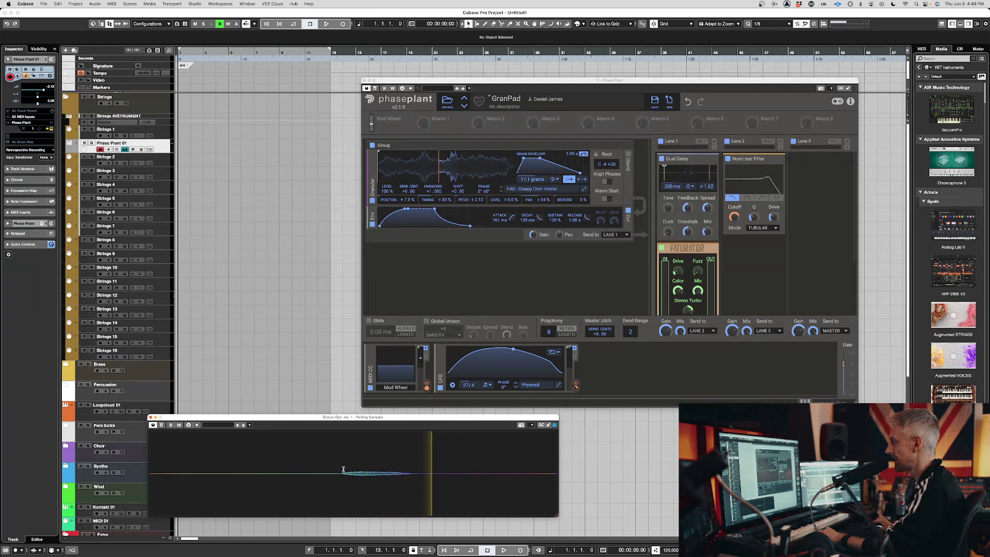
- Select the swell captured in Rolling Sampler, place it on a new audio track below Strings 13, and play it back
left_click_drag(342, 471, 410, 476)
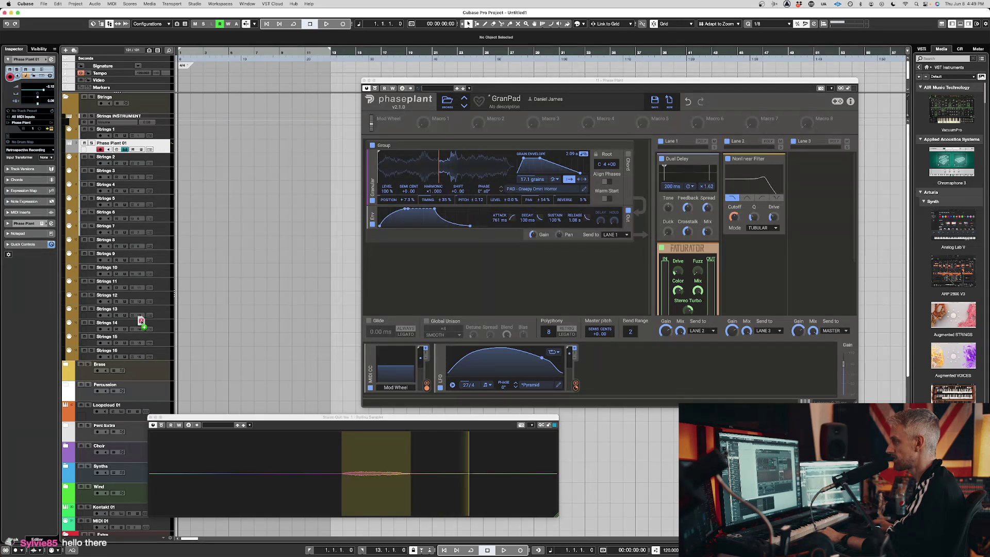
left_click_drag(142, 322, 142, 323)
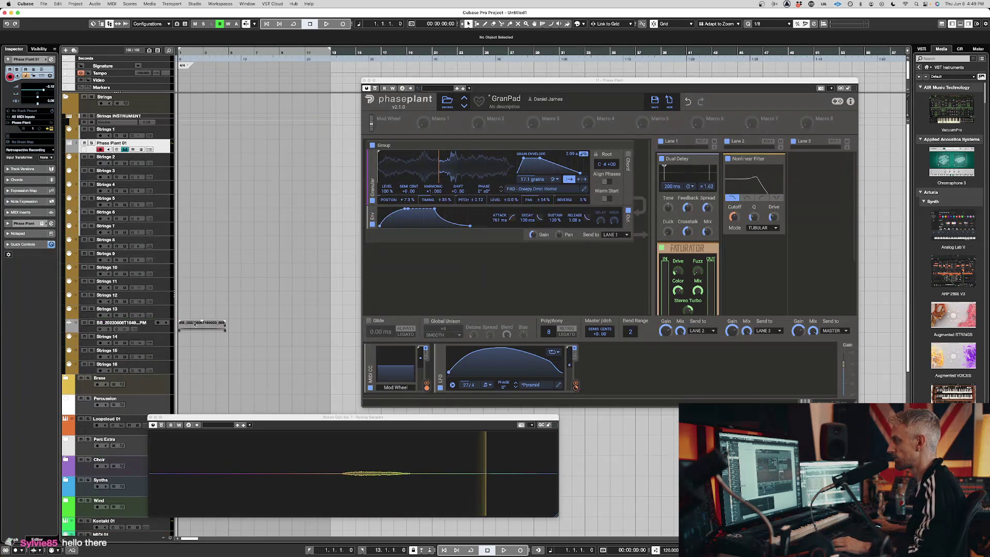
key("space")
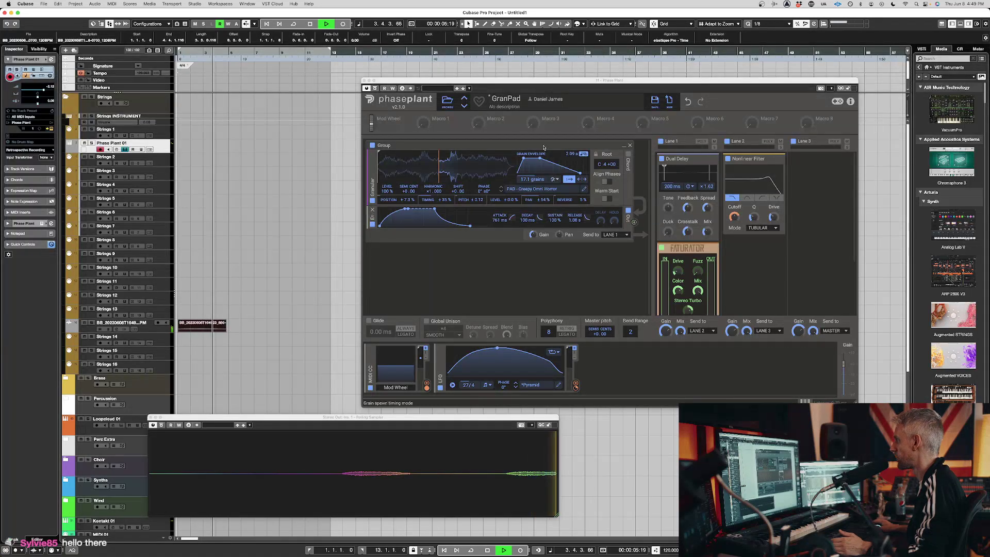
key("space")
- Load Phase Plant's Granular Start preset and place its captured sound on the existing audio track, starting at bar 6
left_click(466, 108)
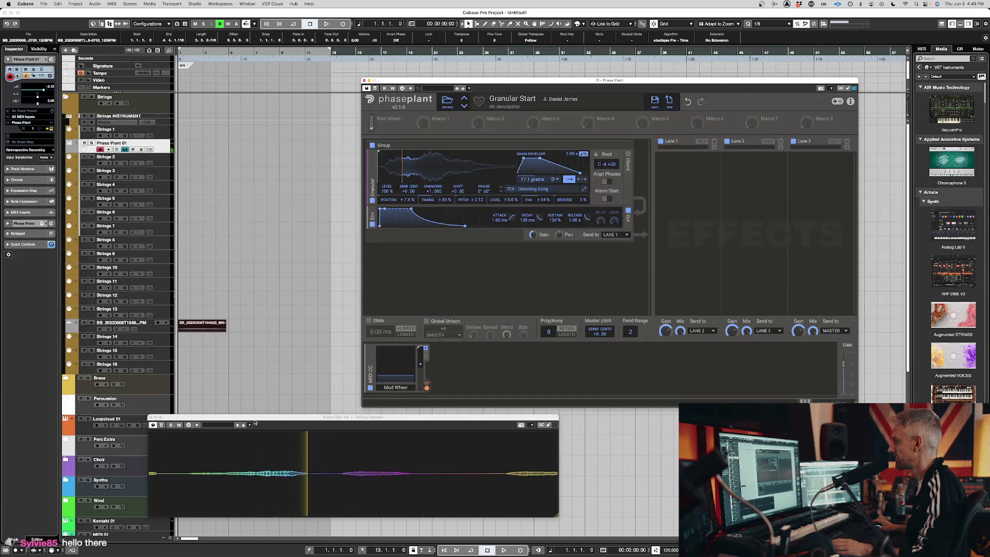
left_click_drag(190, 464, 254, 333)
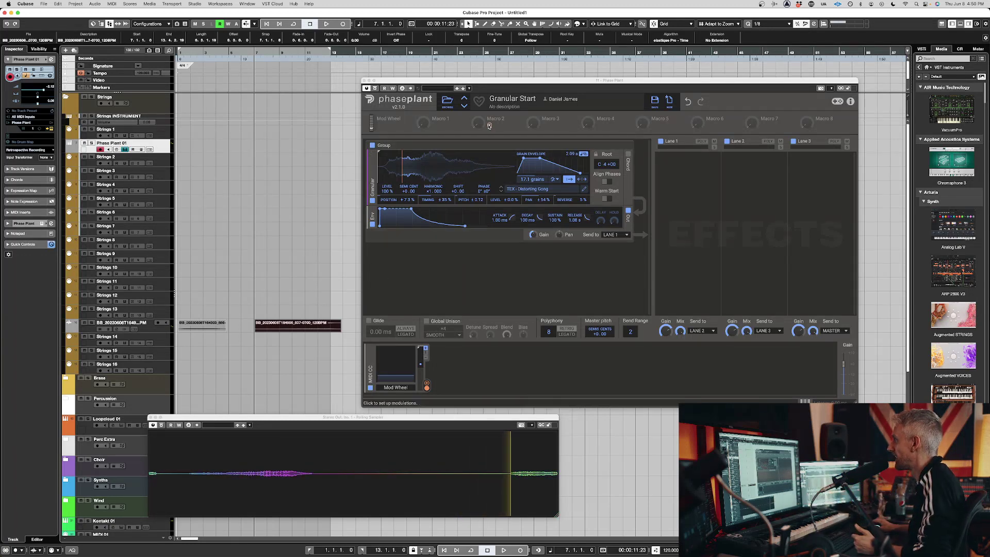
left_click_drag(273, 329, 260, 329)
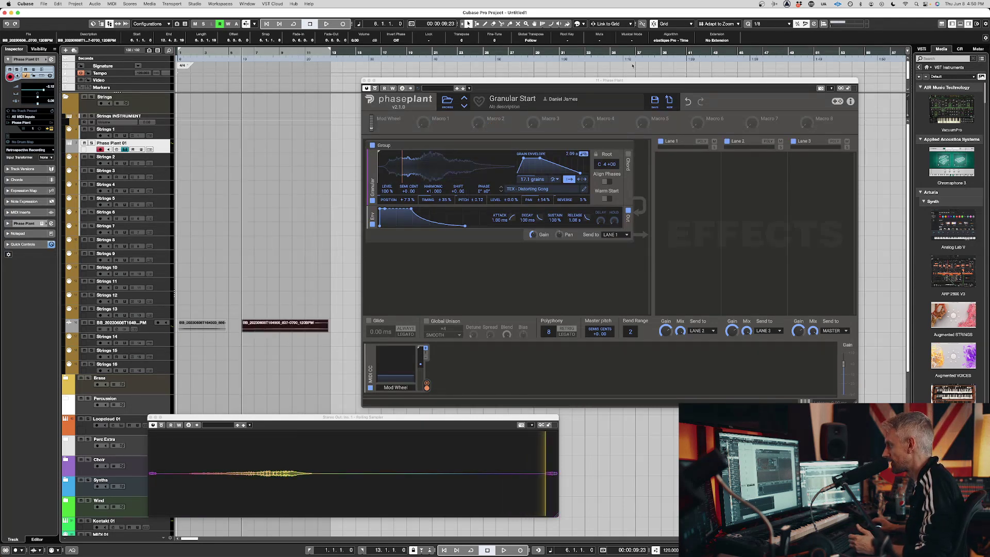
- Load the HARD Saws For Chords preset, place its captured stab on a new audio track at bar 4, and audition it
left_click(465, 106)
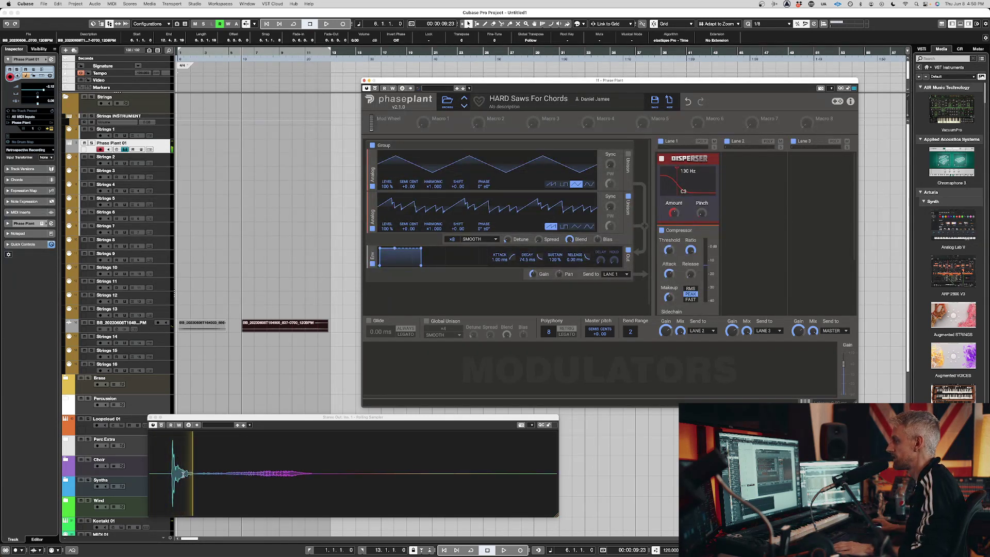
left_click(172, 471)
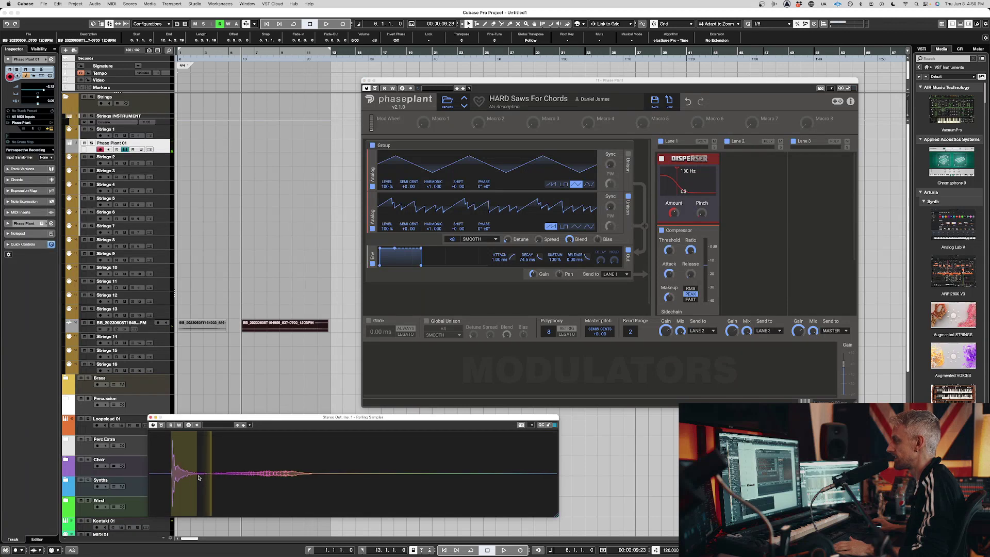
left_click(164, 336)
left_click_drag(180, 340, 230, 344)
key("alt+space")
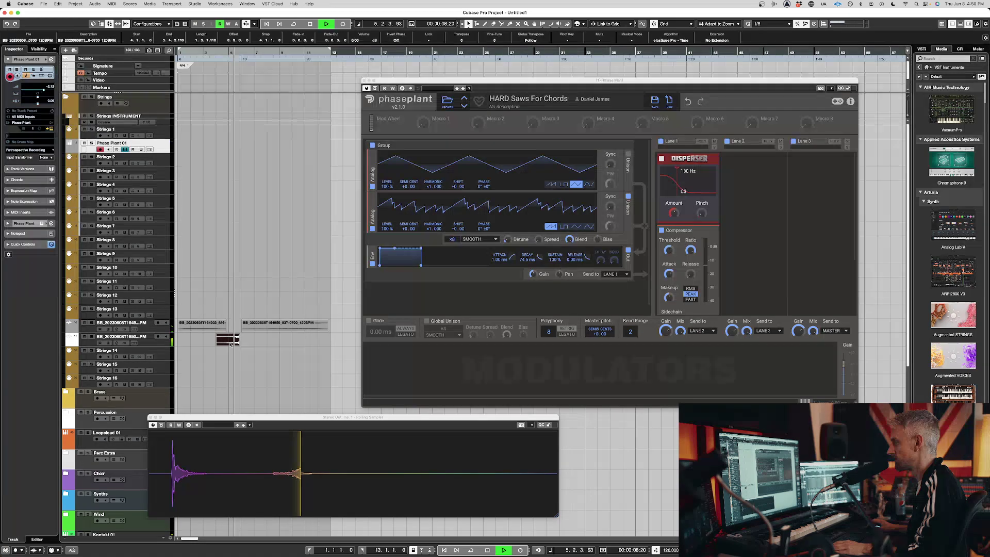
key("space")
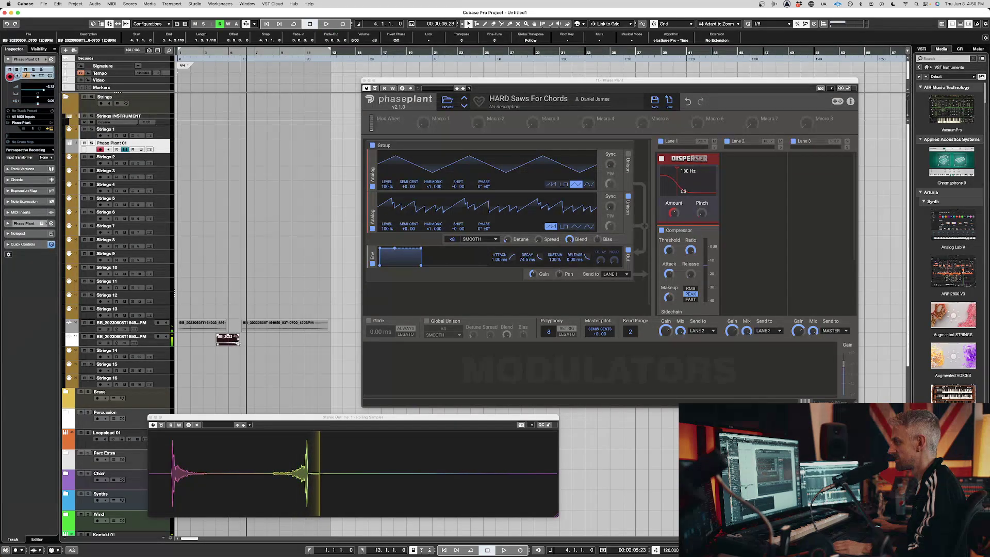
- Trim the stab clip to one bar, repeat it from the start of the project, and play back the copies
left_click_drag(225, 340, 201, 343)
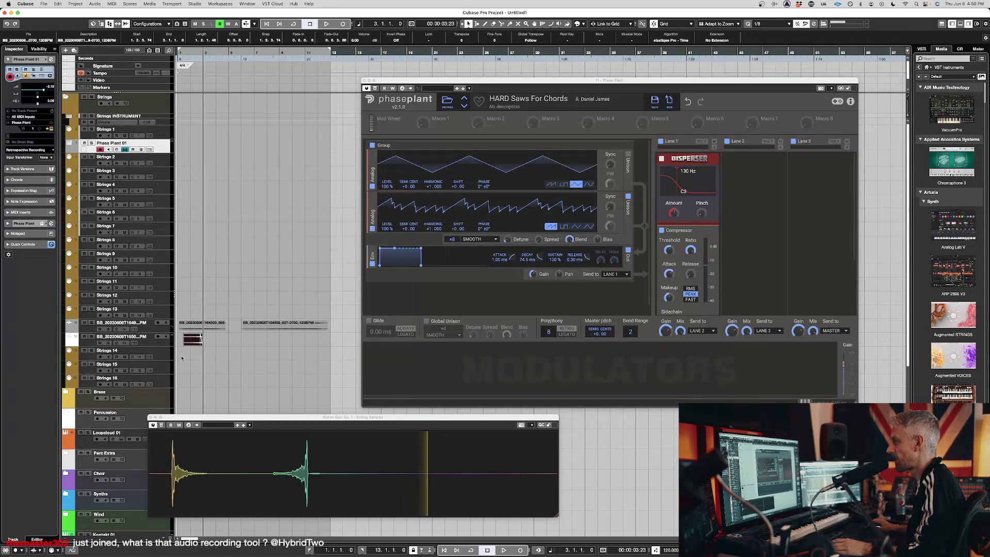
key("super+z")
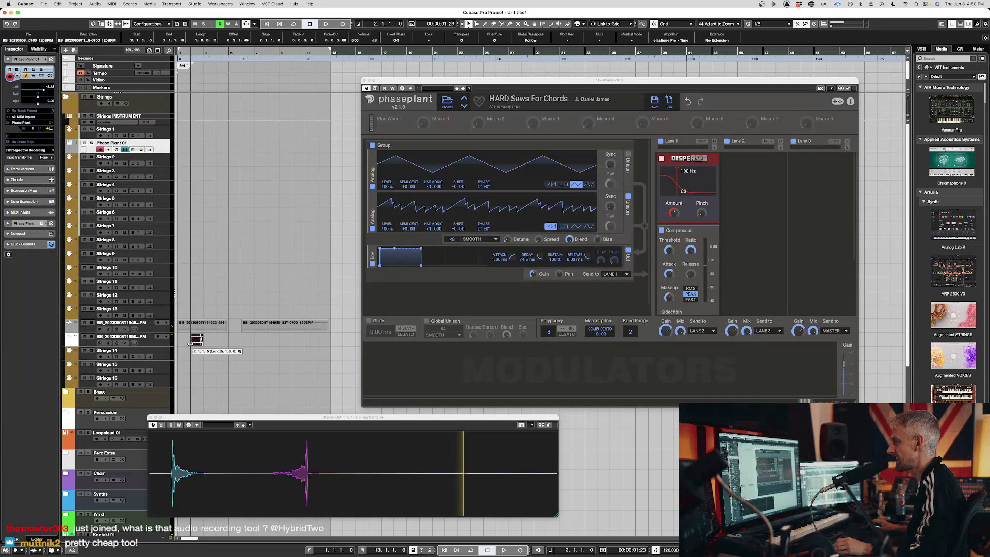
left_click_drag(195, 340, 184, 341)
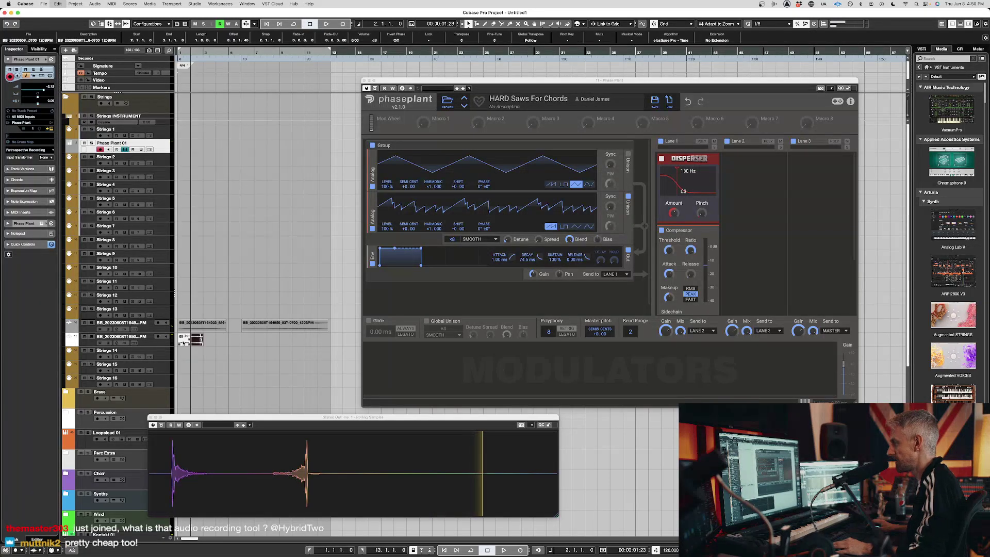
key("space")
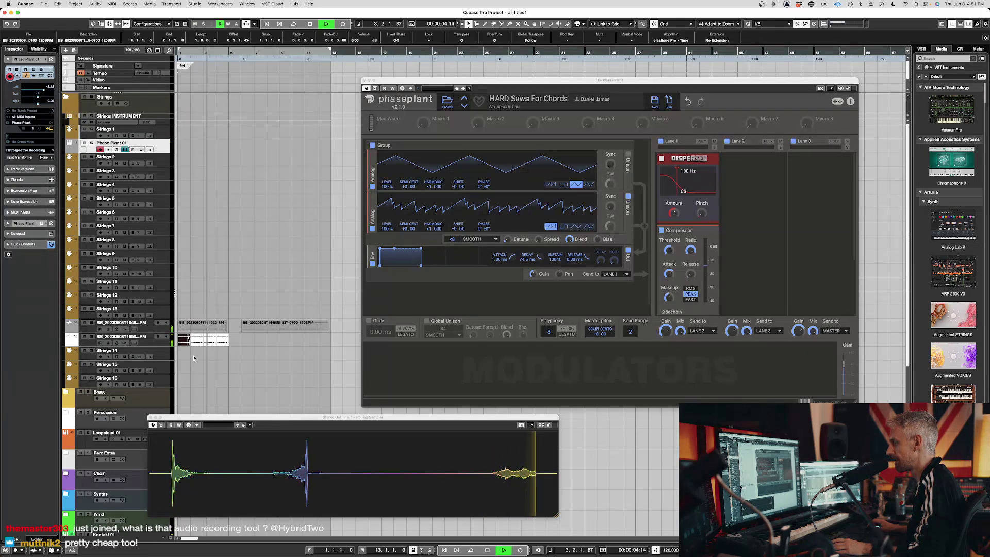
key("space")
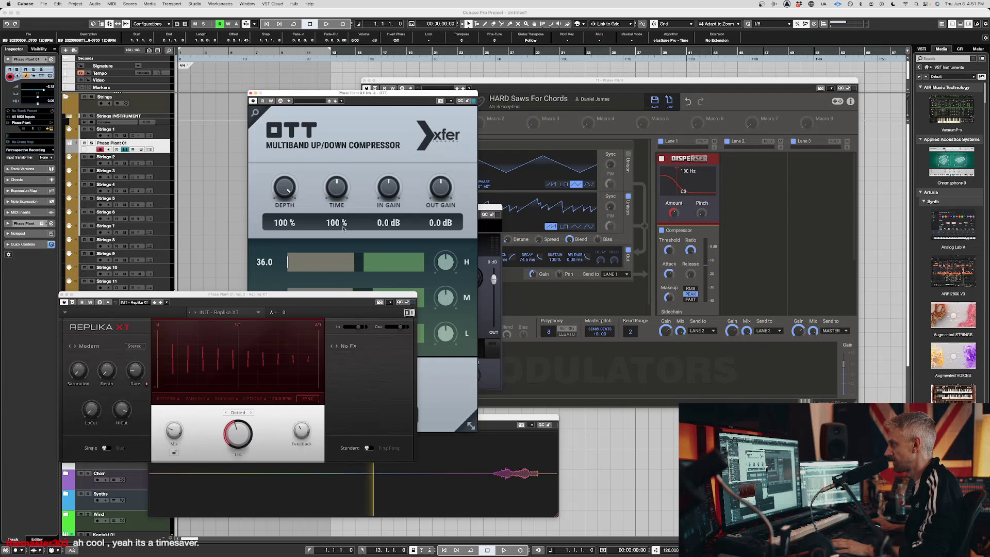
- Move the OTT plug-in window aside and bring the Phase Plant window to the front
left_click(341, 130)
left_click_drag(301, 93, 672, 157)
left_click(523, 82)
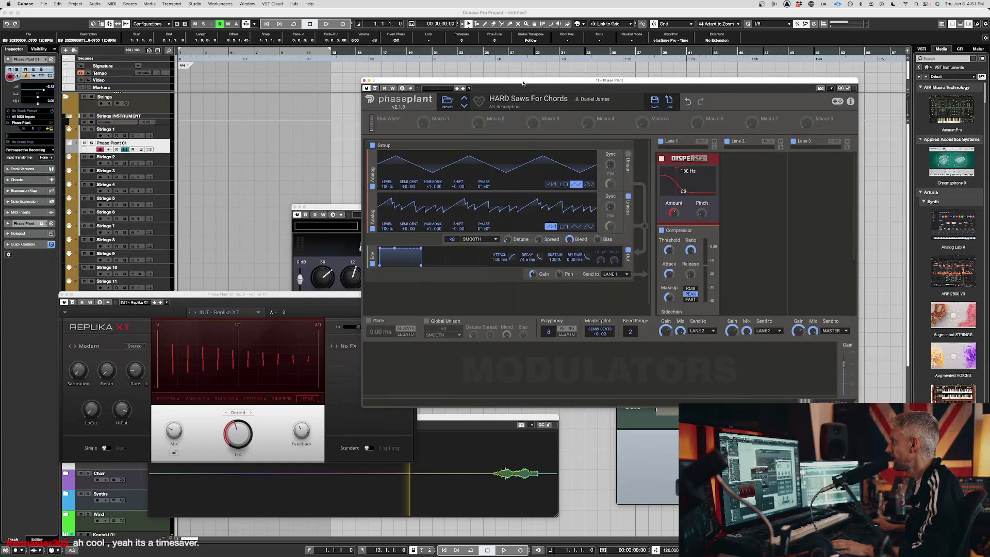
- Load the GranPad preset and place its whole captured pad from Rolling Sampler on a new audio track below Strings 2
left_click(464, 101)
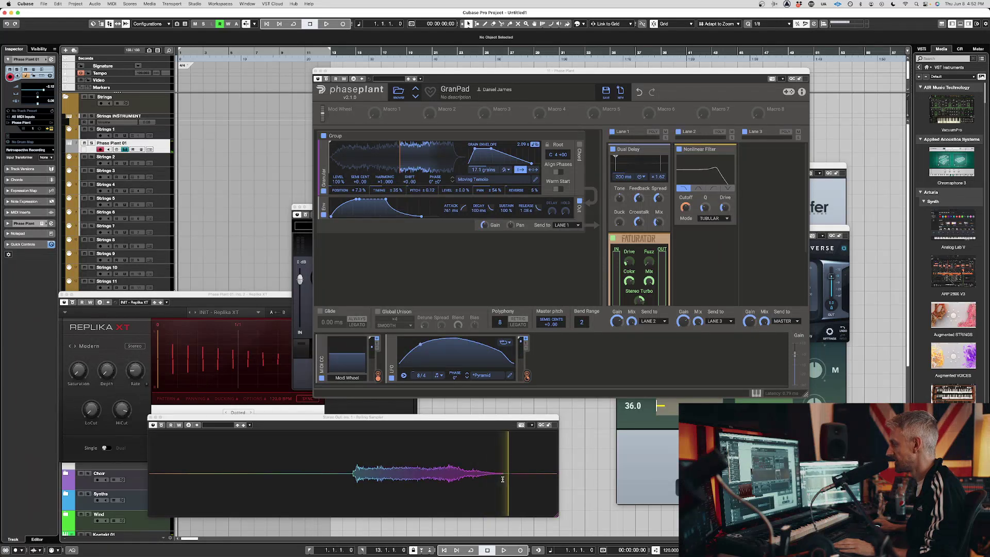
left_click_drag(353, 473, 506, 479)
left_click(264, 327)
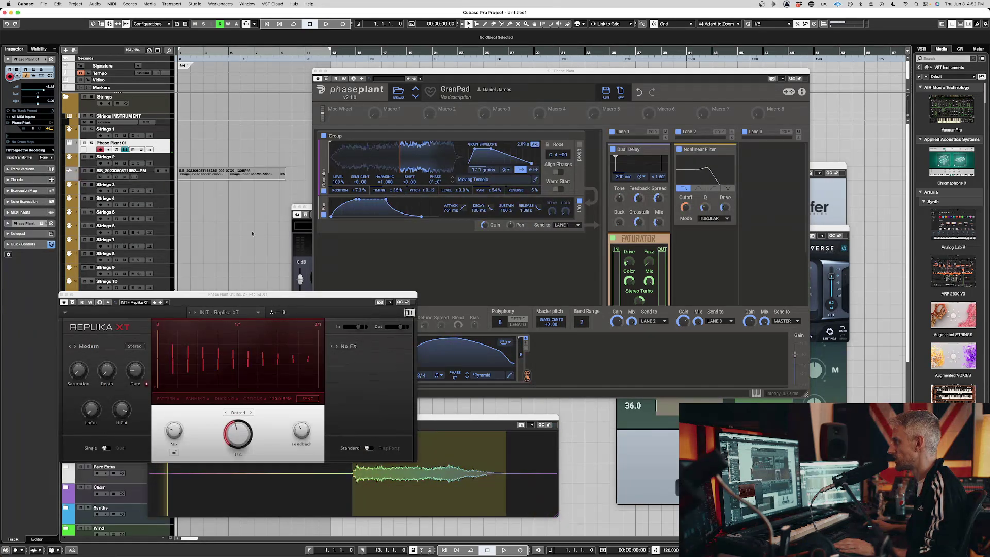
- Set Rolling Sampler's recording duration to 4 minutes
left_click(431, 419)
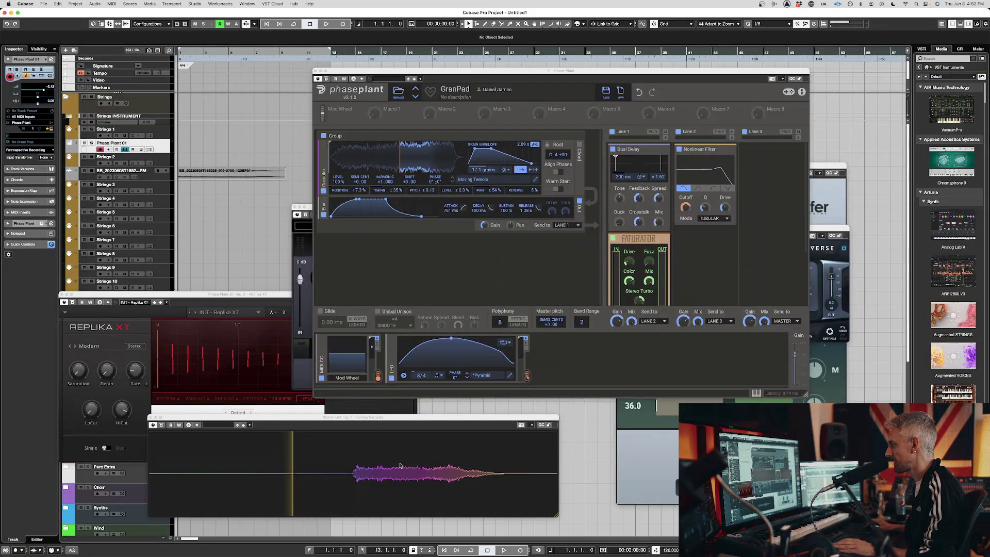
right_click(398, 461)
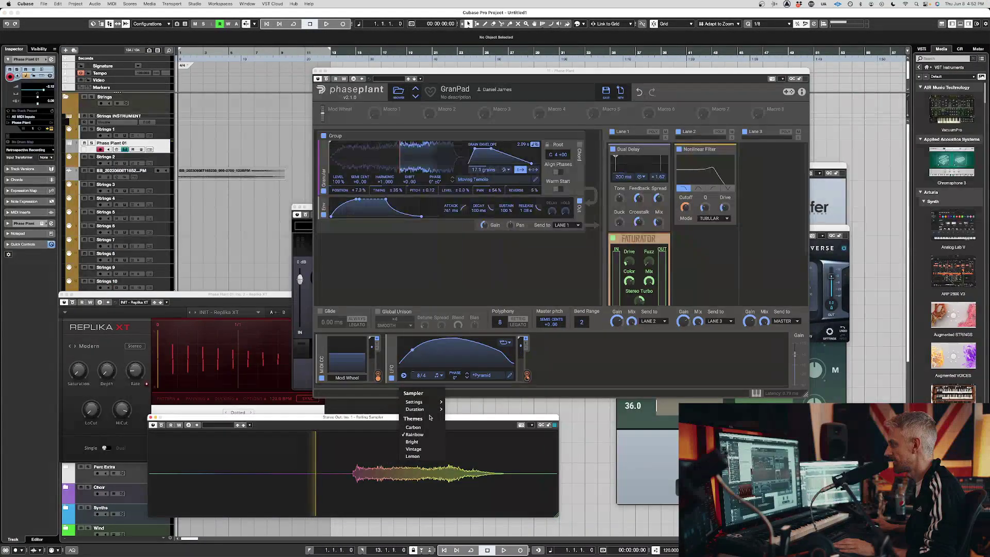
mouse_move(428, 410)
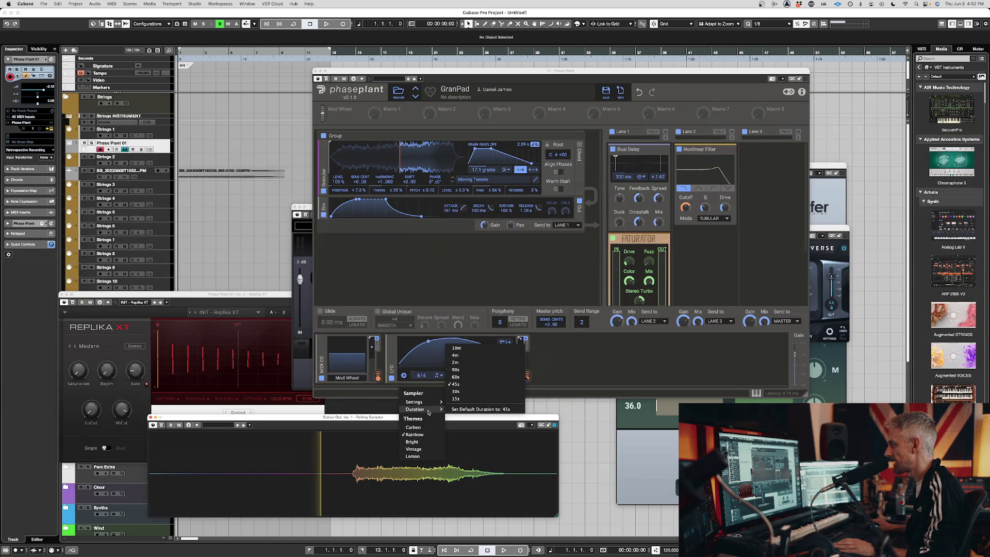
left_click(465, 356)
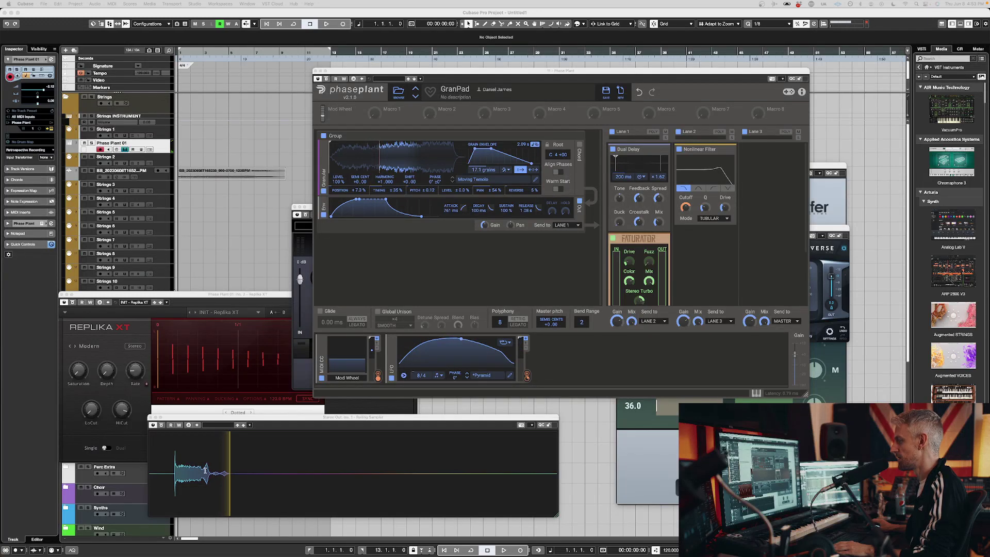
- Place two captured sections on new audio tracks below the pad: the quiet tail at bar 2 and the louder section at bar 1
left_click_drag(211, 473, 231, 473)
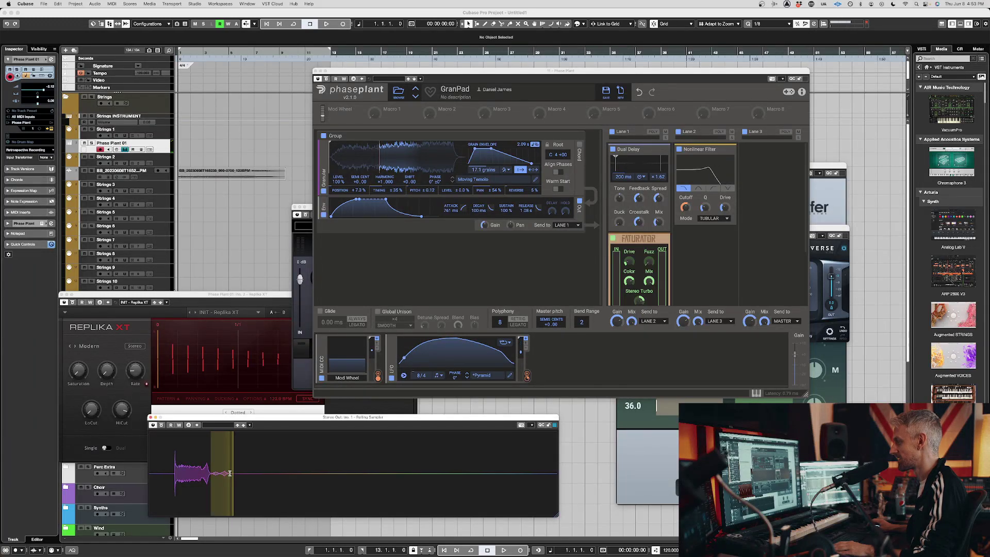
left_click_drag(208, 288, 156, 192)
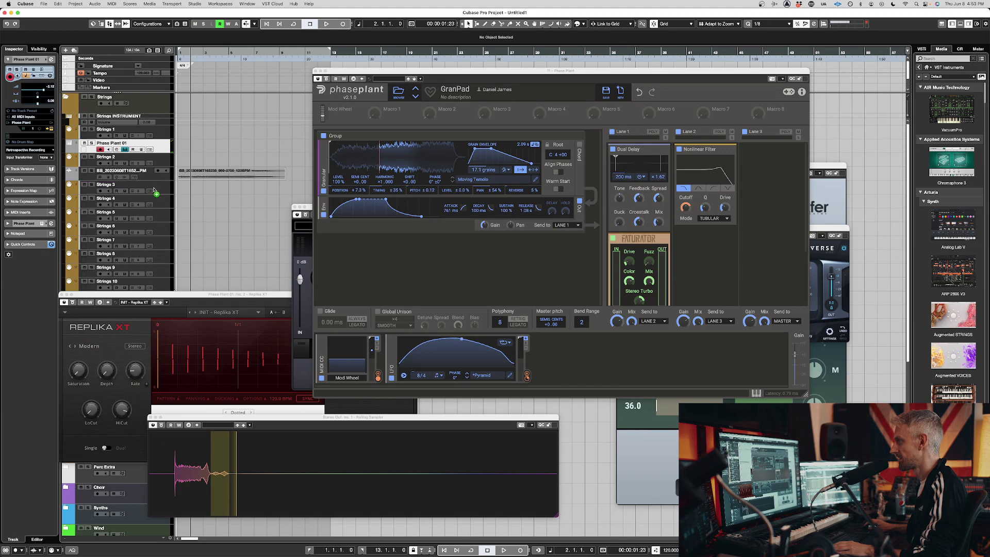
left_click(212, 474)
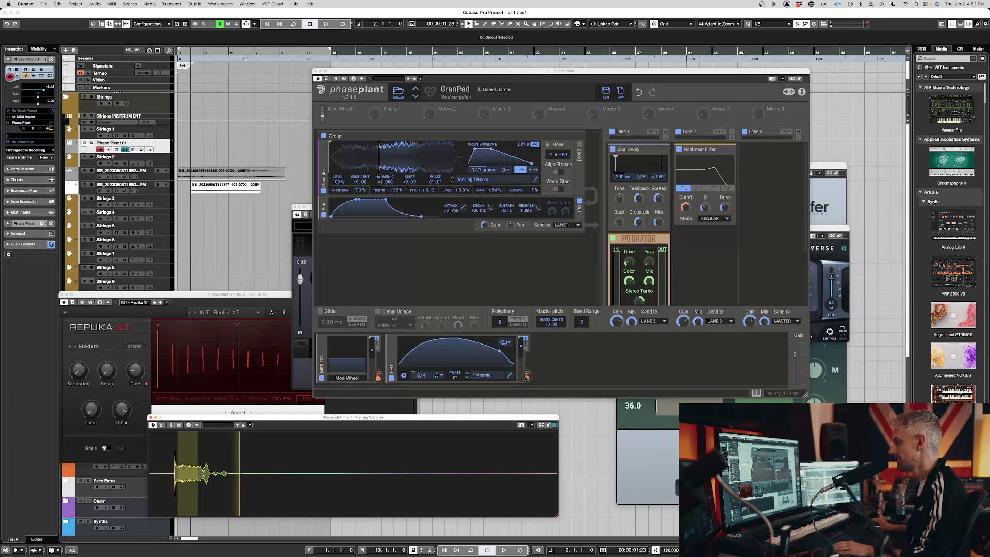
left_click_drag(204, 413, 197, 209)
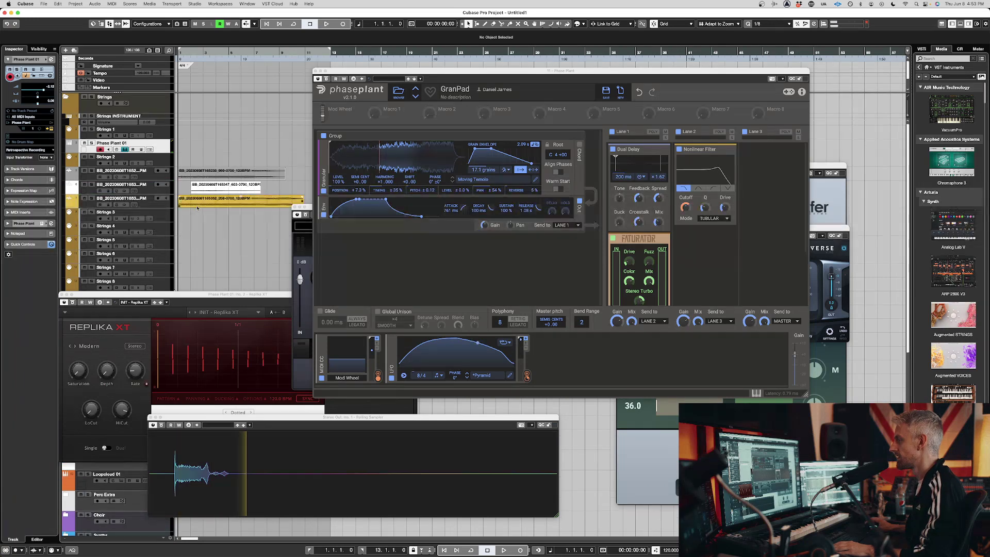
- Enable a high-cut filter in the lowest new audio track's channel EQ, lower its cutoff to remove the highs, and audition the clip
left_click(202, 203)
left_click(148, 207)
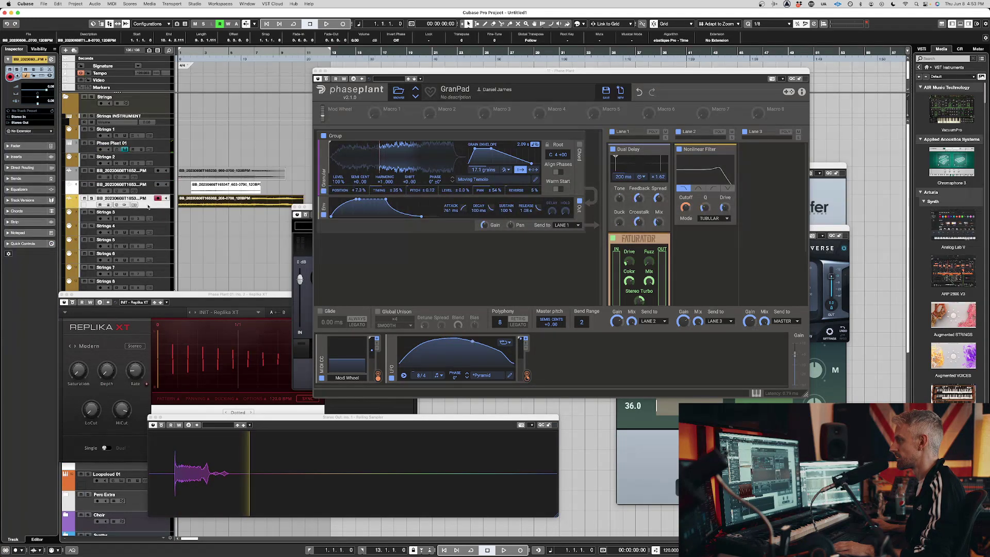
key("e")
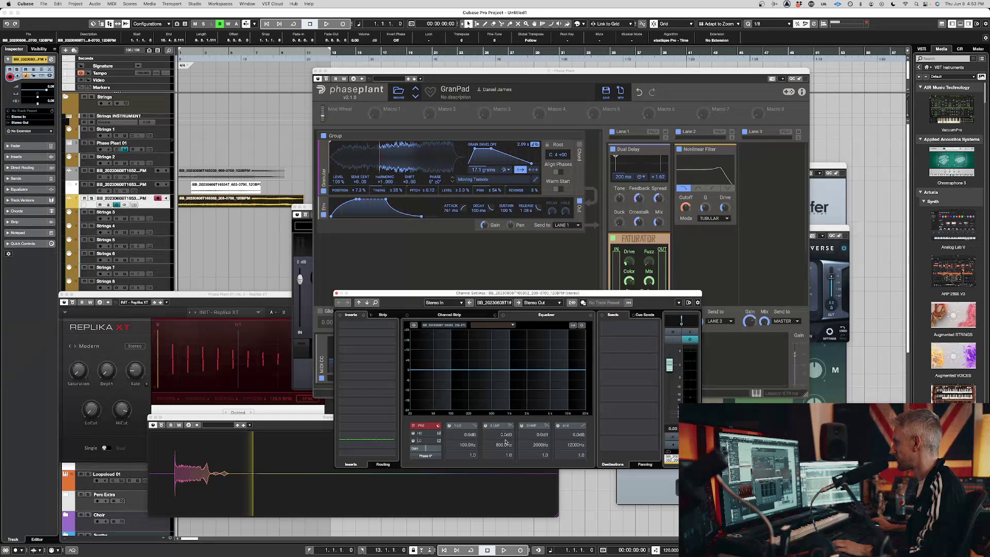
left_click(413, 433)
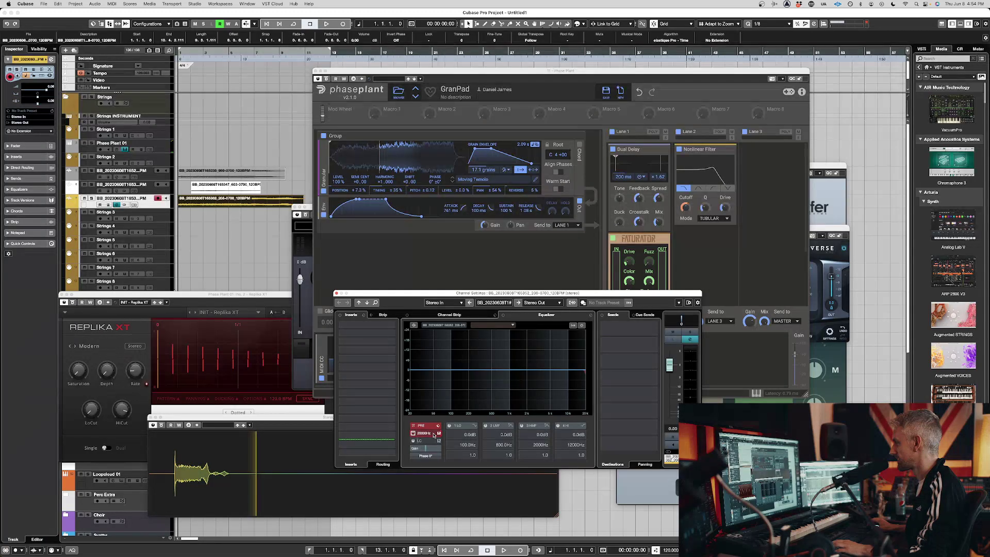
left_click_drag(414, 456, 404, 464)
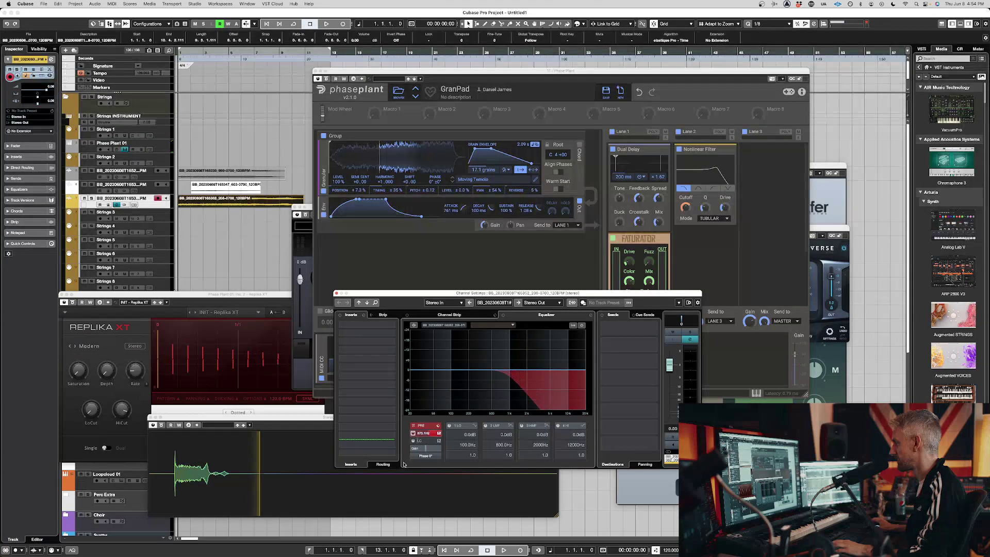
key("space")
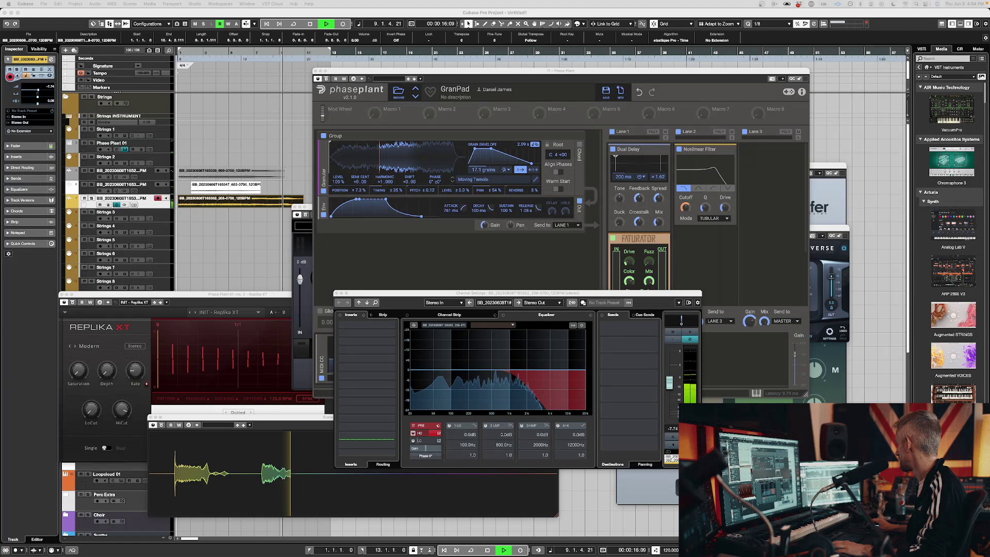
key("space")
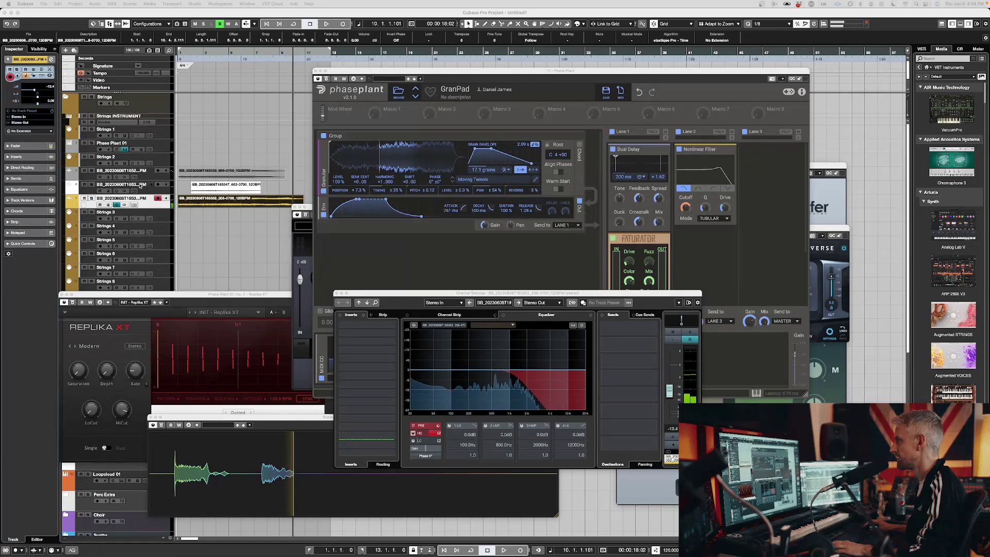
- Solo the quiet-tail audio track, move its clip to bar 1 with a fade-in, and audition it
left_click(91, 184)
key("space")
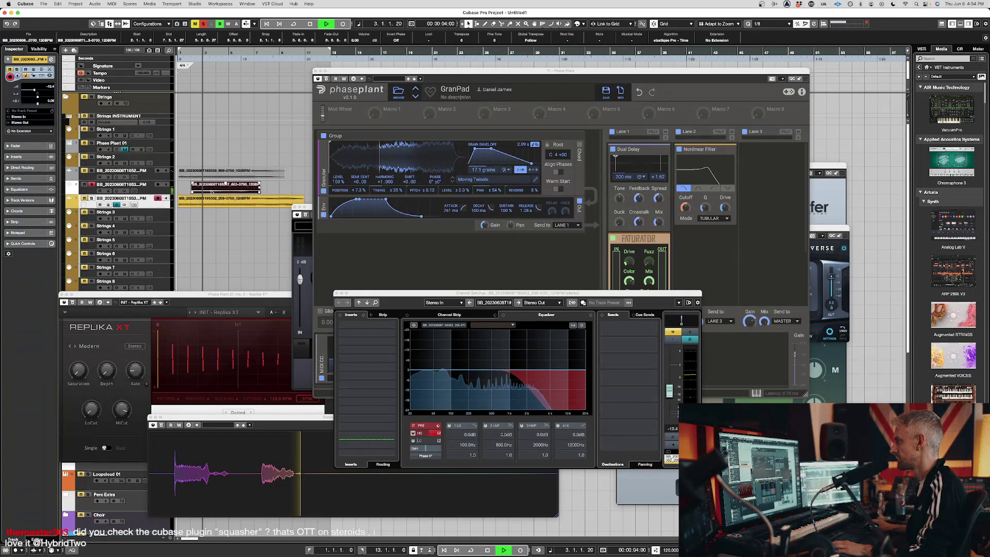
mouse_move(192, 183)
left_mouse_down()
mouse_move(216, 187)
mouse_move(202, 189)
left_mouse_up()
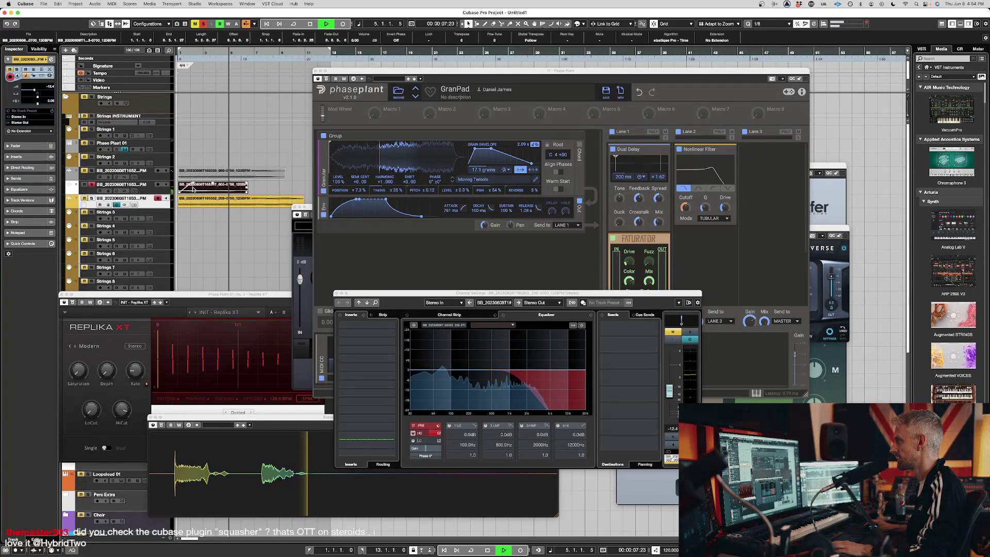
key("space")
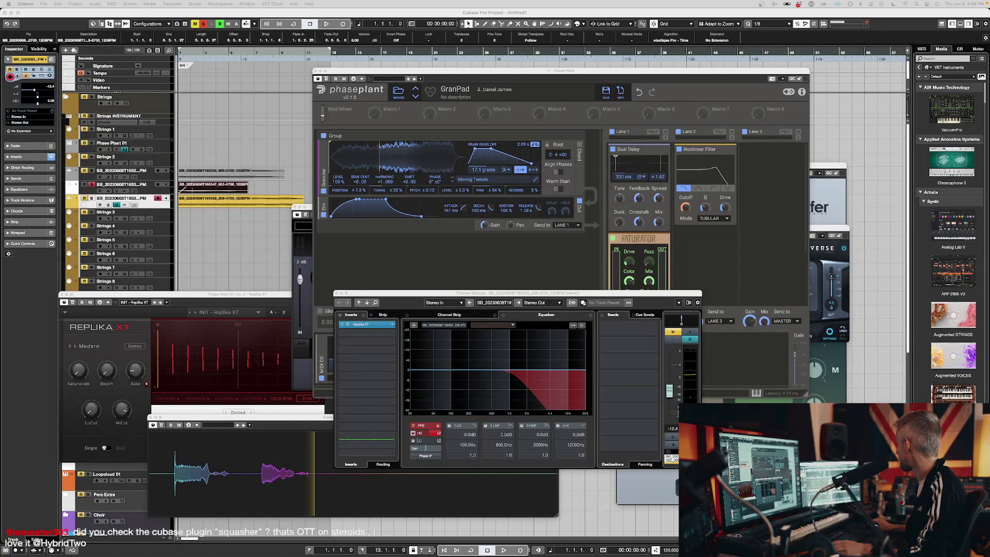
- Add Comet after Replika XT on the lowest new audio track, adjust its decay and raise its color while auditioning the clip
key("space")
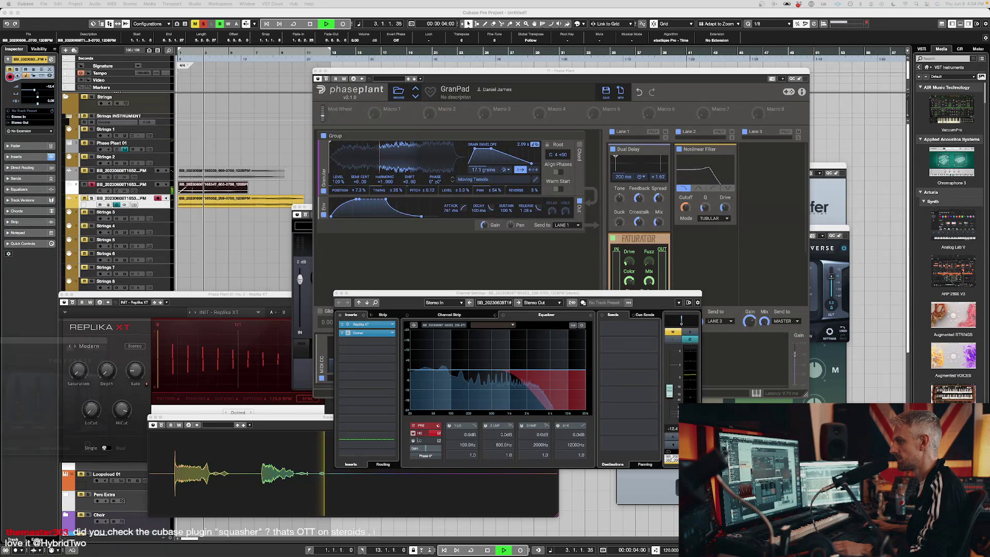
left_click(355, 333)
left_click_drag(345, 336, 343, 323)
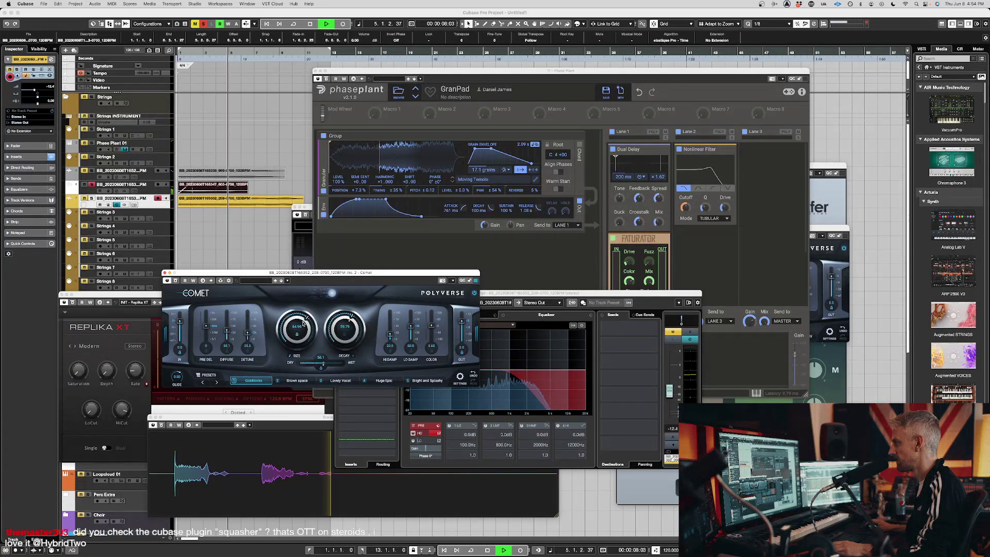
left_click_drag(432, 325, 433, 317)
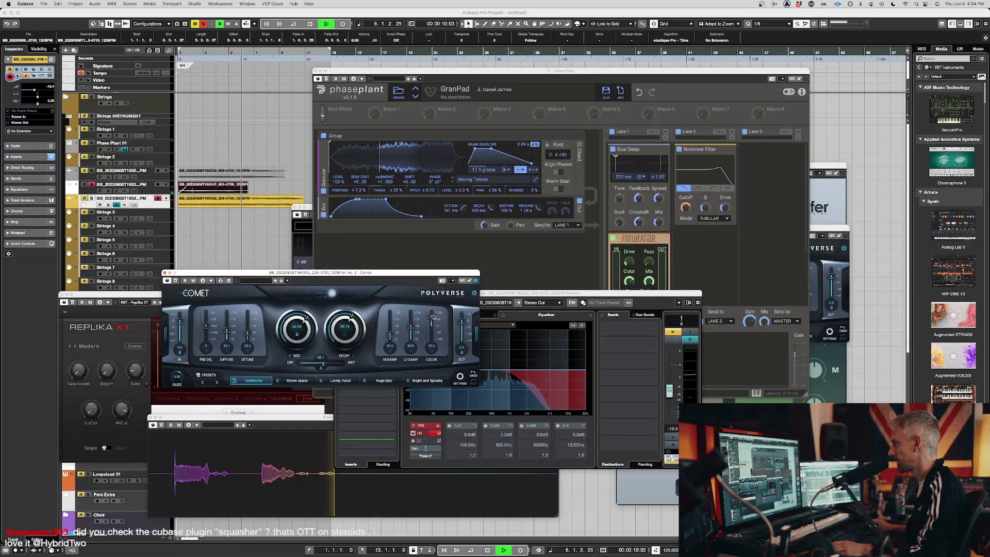
key("space")
left_click(186, 51)
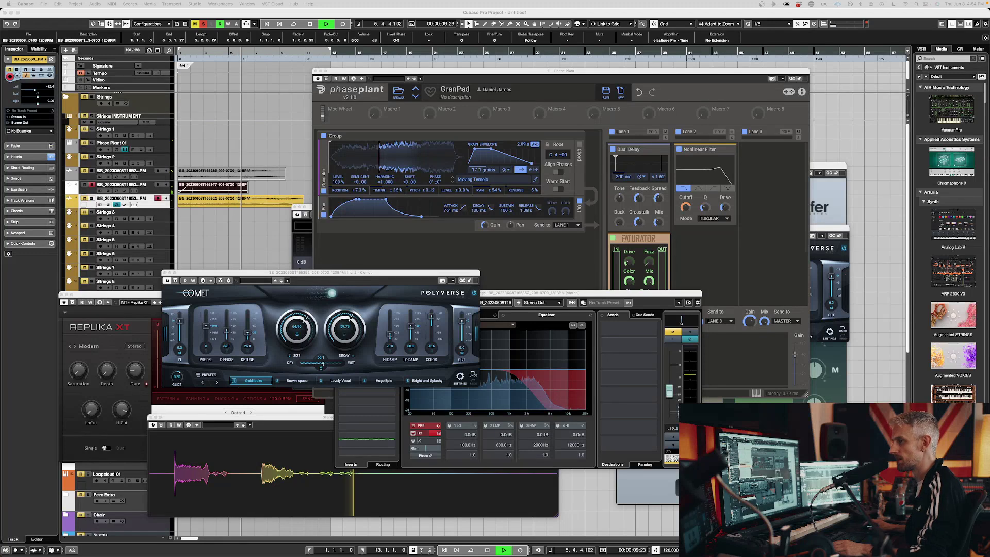
- Add OTT at 100 % depth and an Eventide effect to the same track's inserts, auditioning the sound from bar 1
left_click_drag(0, 155, 397, 148)
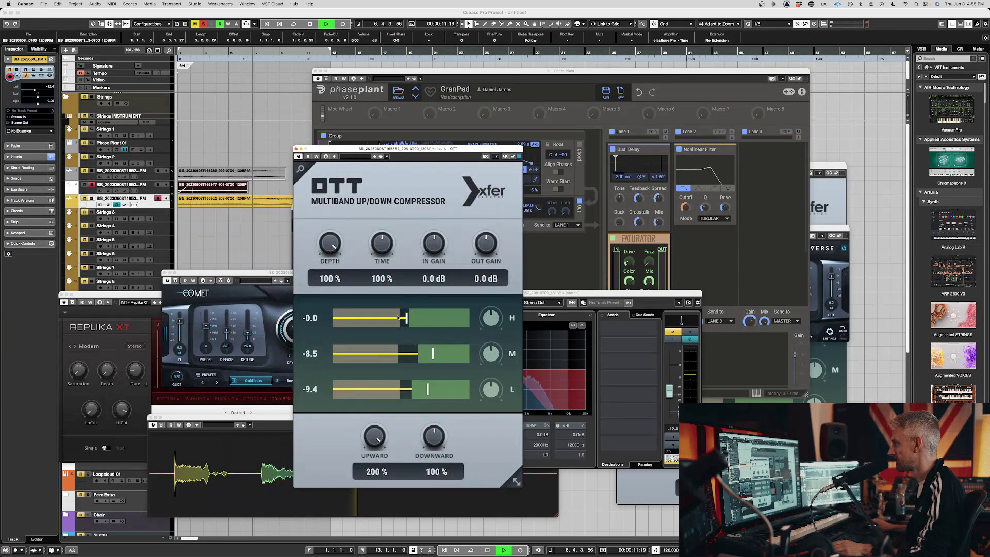
key("space")
double_click(186, 53)
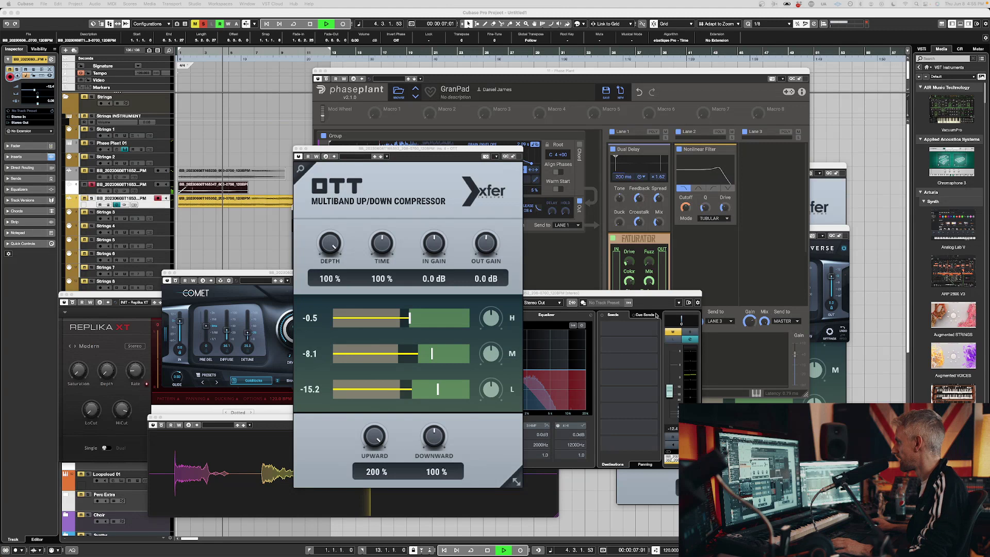
left_click(440, 314)
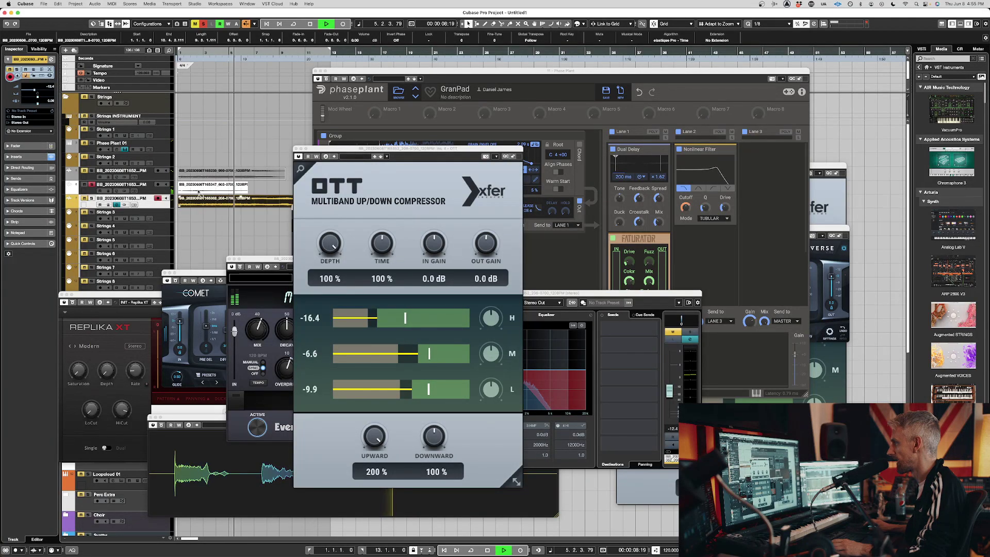
- Move the faded-in quiet-tail clip onto the track with the effects chain in place of its clip, and audition it from bar 1
left_click(207, 185)
left_click_drag(204, 202, 205, 202)
key("space")
key("space")
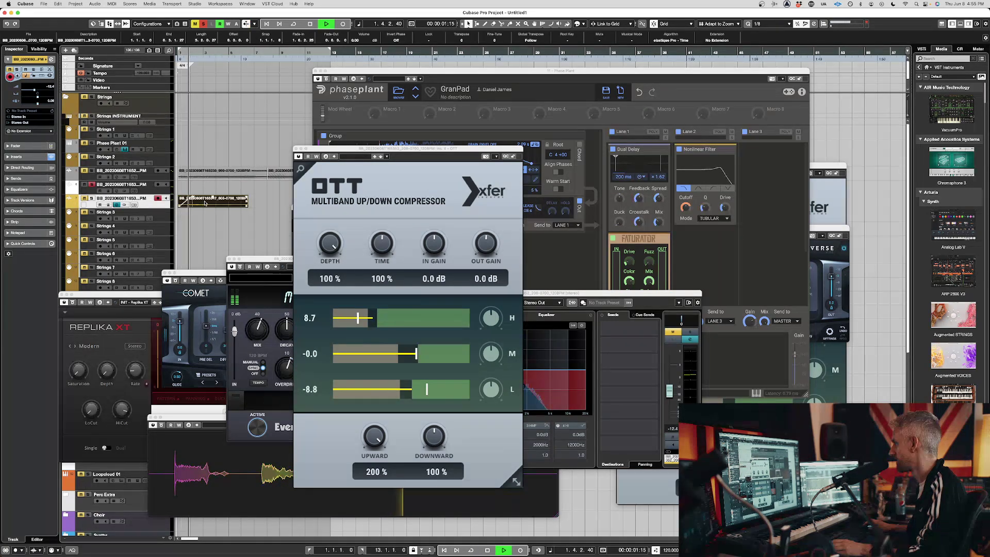
key("space")
key("space")
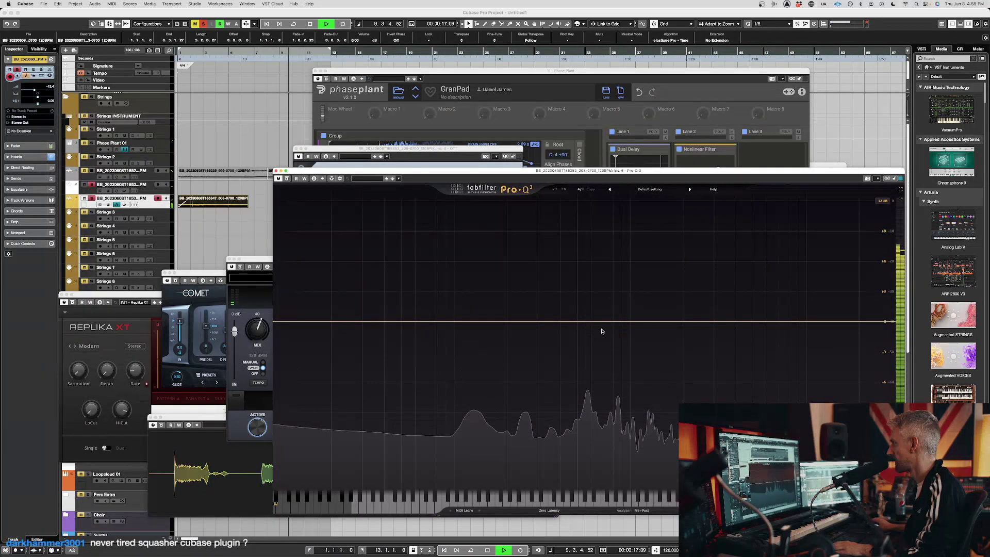
- Add a band at the resonant peak in Pro-Q 3, change its shape to Notch, narrow it strongly and audition the clip
left_click_drag(593, 322, 588, 243)
scroll(590, 260, "up", 2)
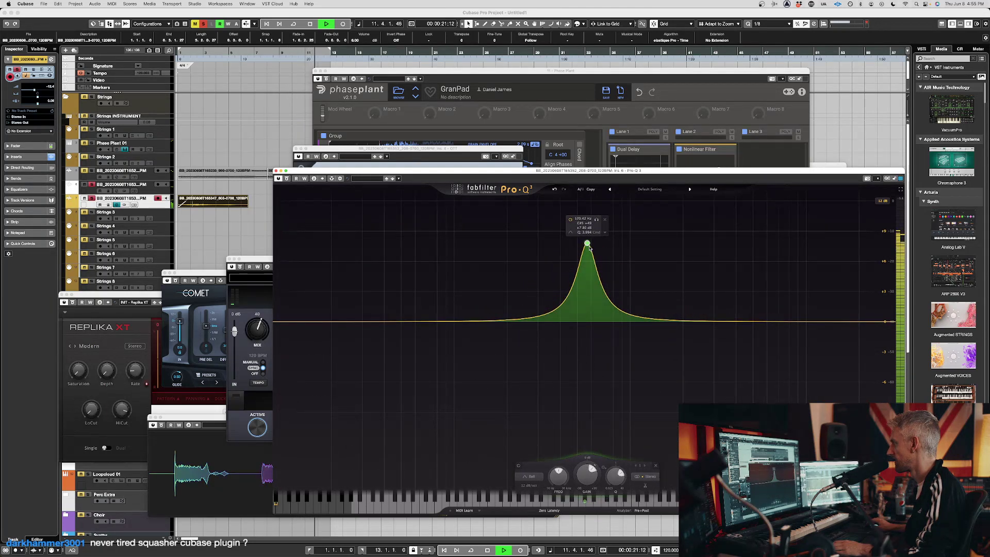
right_click(587, 244)
mouse_move(619, 276)
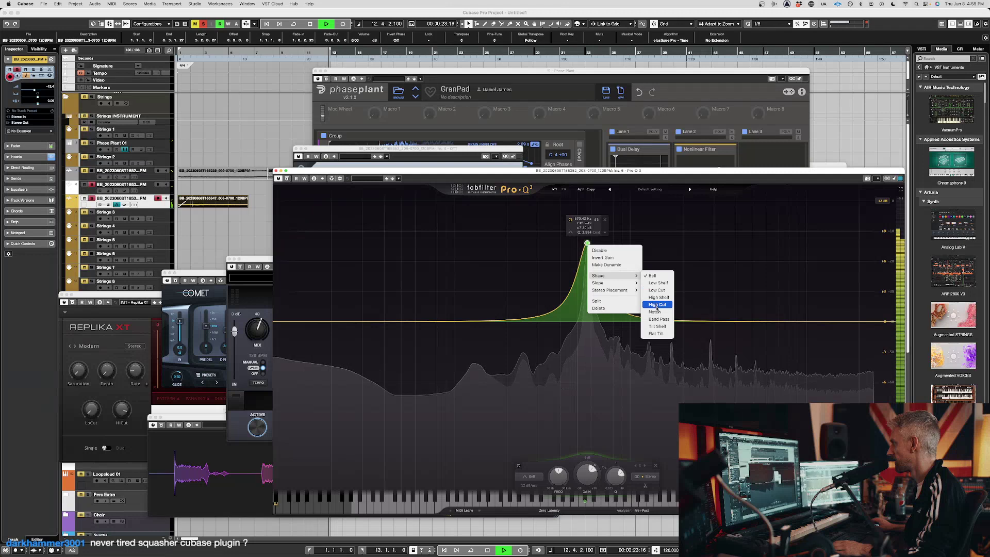
left_click(654, 311)
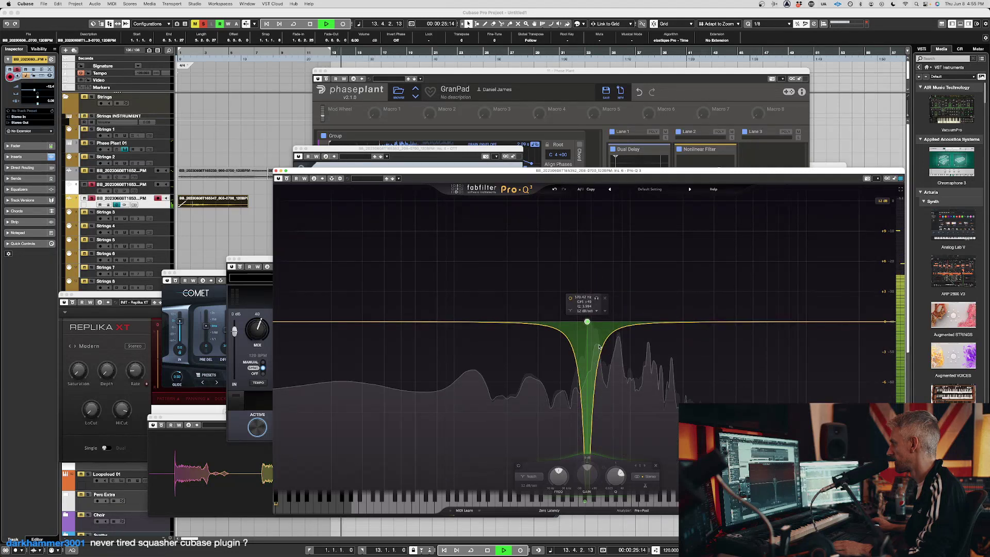
left_click_drag(616, 477, 616, 461)
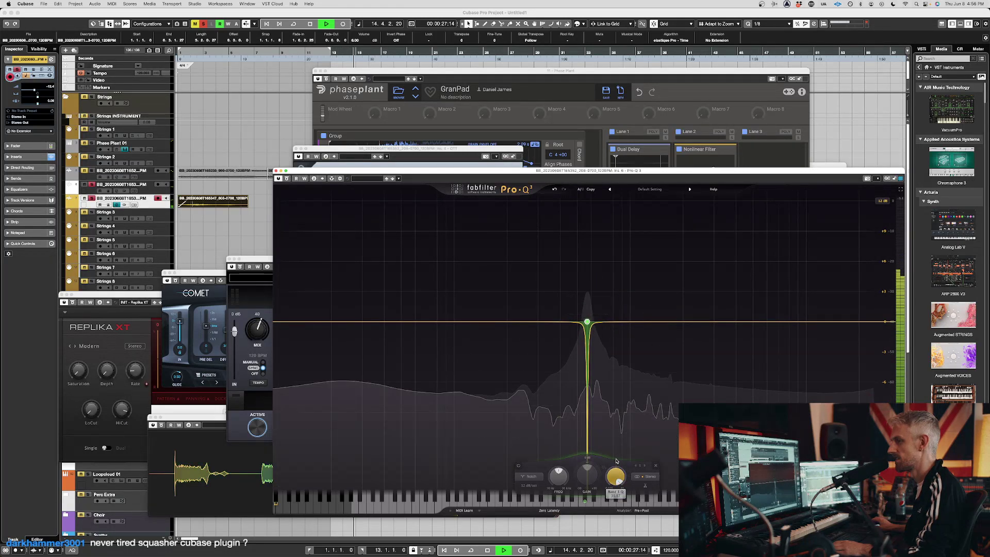
key("period")
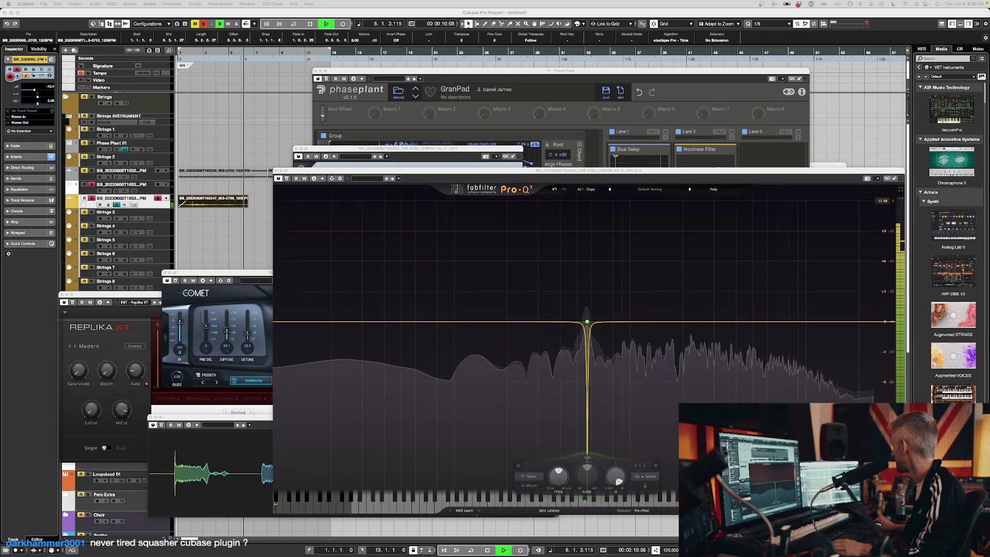
key("space")
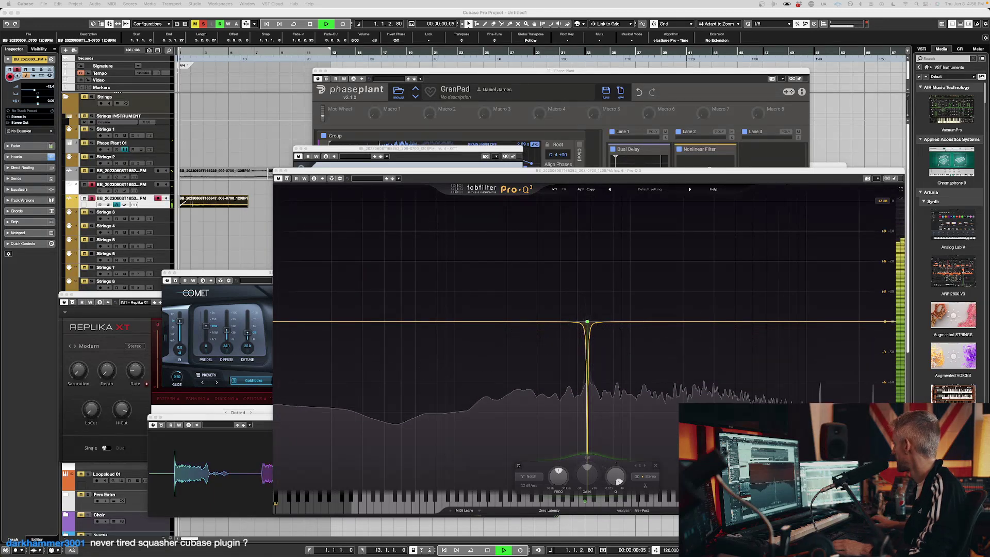
key("space")
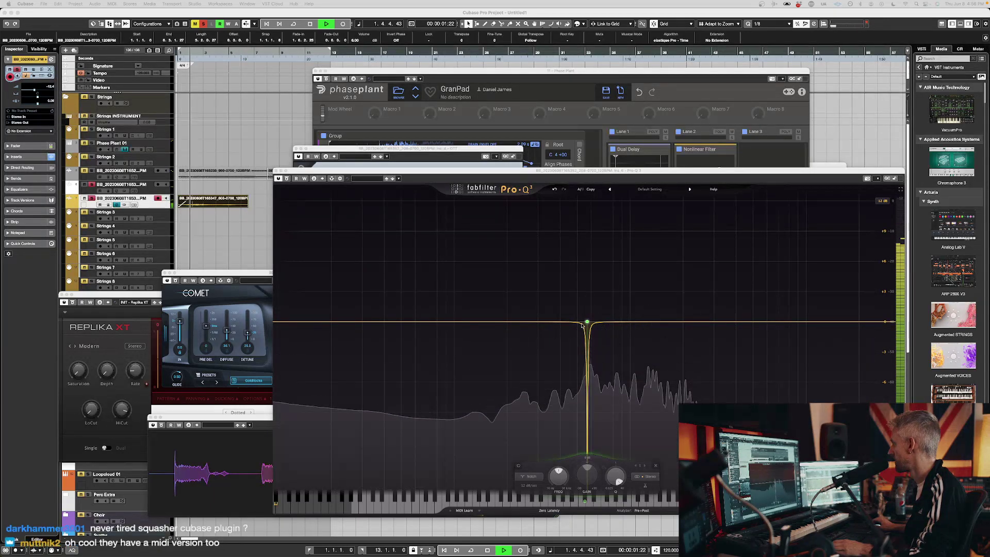
- Add a second OTT with its time at 414 % and time-stretch the quiet-tail clip to end near bar 8, auditioning it
mouse_move(587, 322)
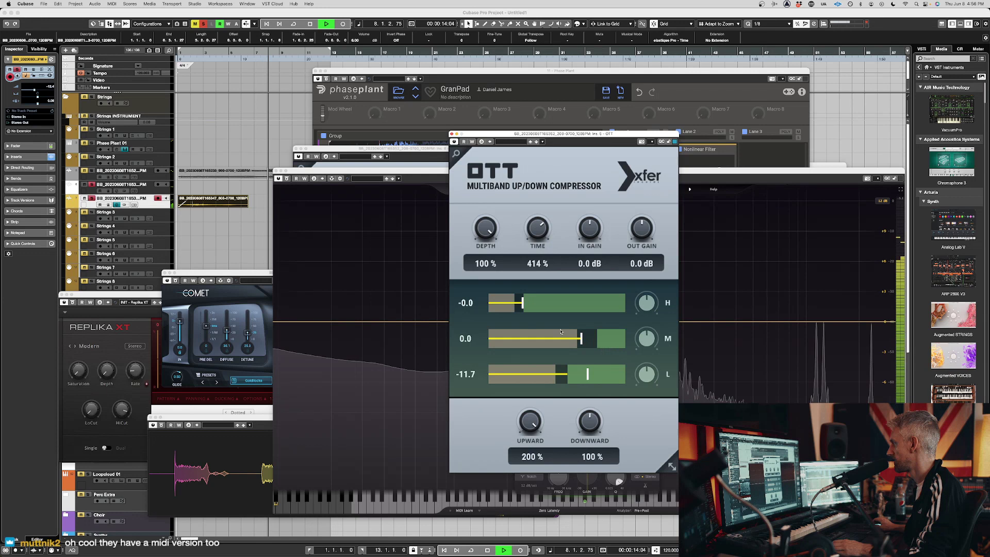
key("space")
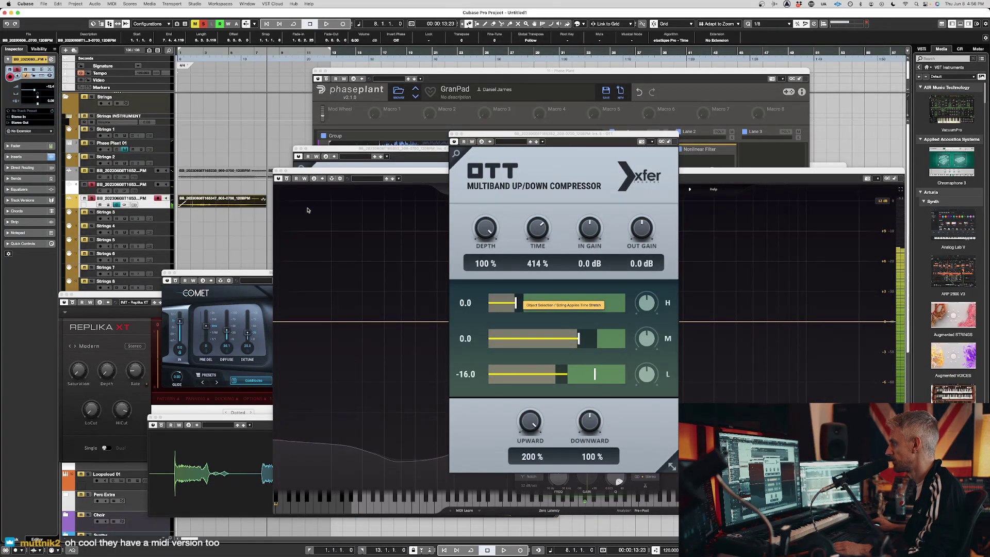
key("Home")
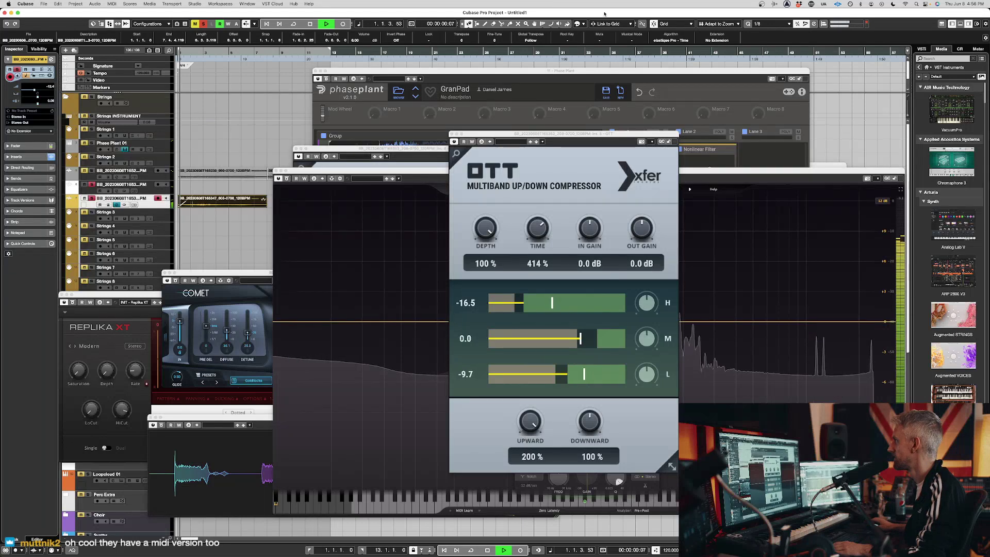
- Set the clip's stretch algorithm to élastique Pro - Tape, stretch the clip to about 16 bars and audition it
left_click(670, 41)
mouse_move(687, 43)
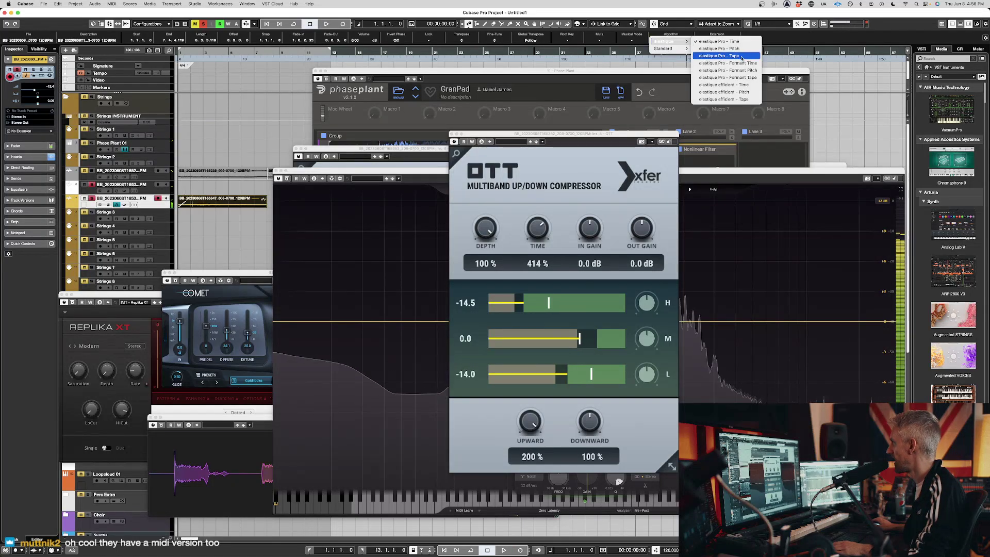
left_click(718, 41)
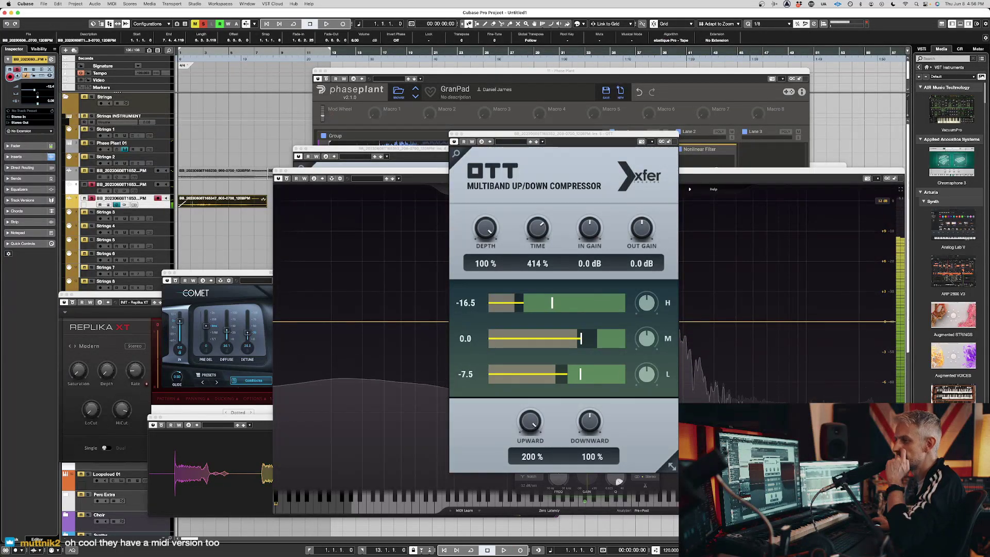
left_click(258, 225)
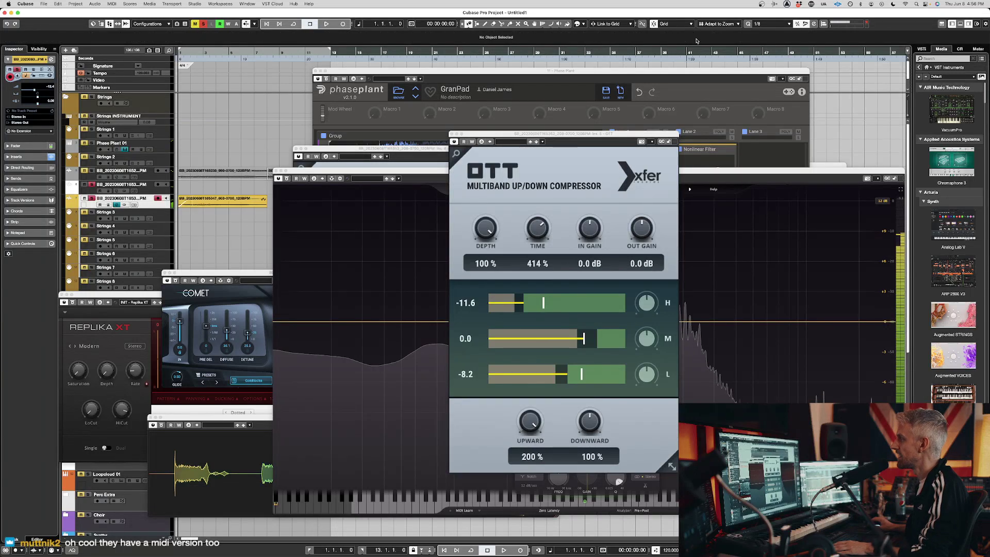
left_click(265, 204)
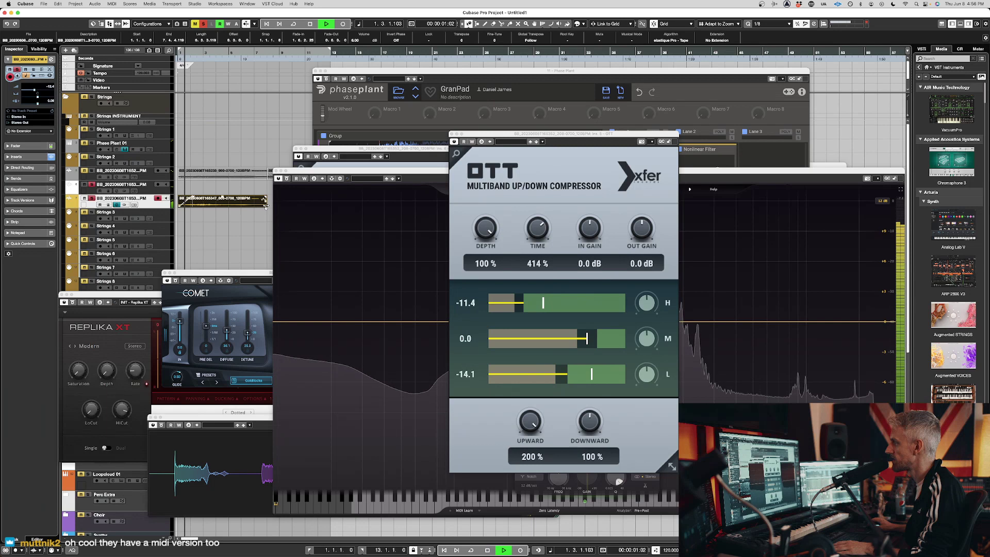
left_click(290, 177)
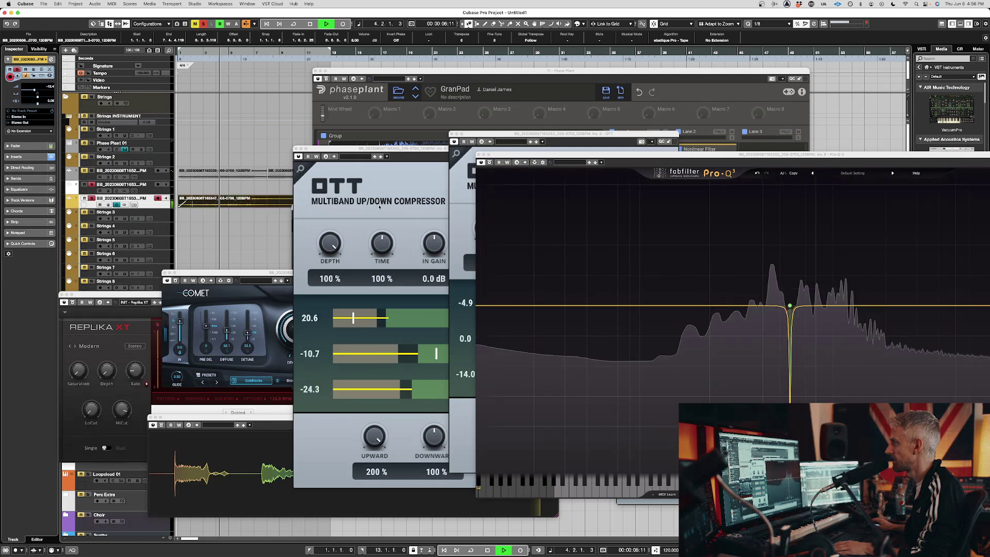
key("space")
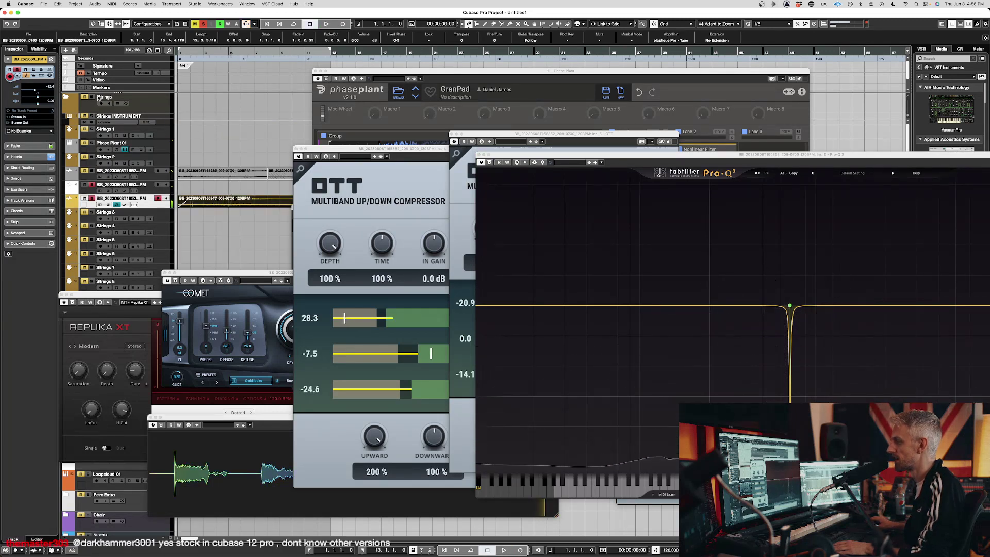
- Lower the high band's thresholds in the first OTT and try adjusting its mid band while auditioning the stretched clip
left_click(465, 133)
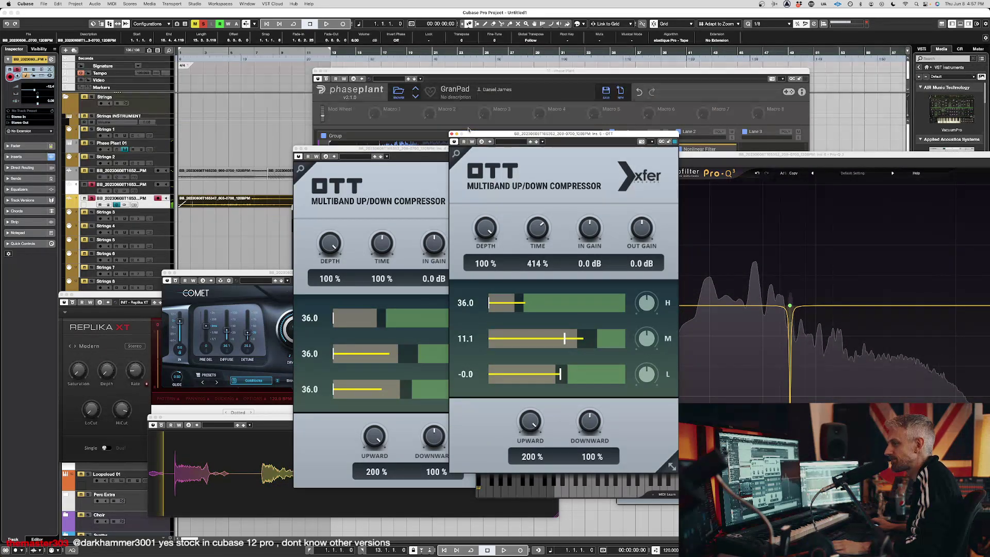
key("space")
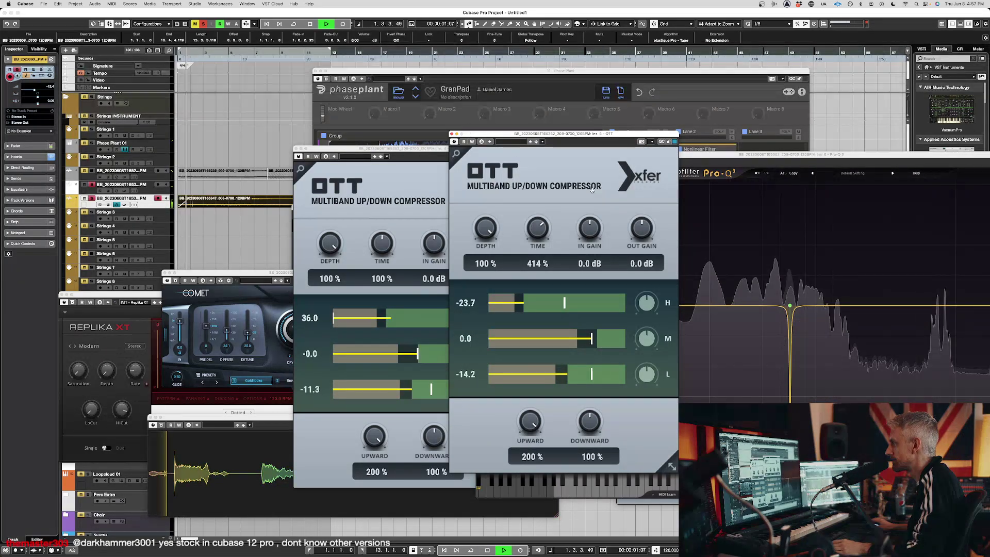
left_click(397, 329)
left_click_drag(397, 329, 362, 330)
left_click_drag(430, 356, 427, 358)
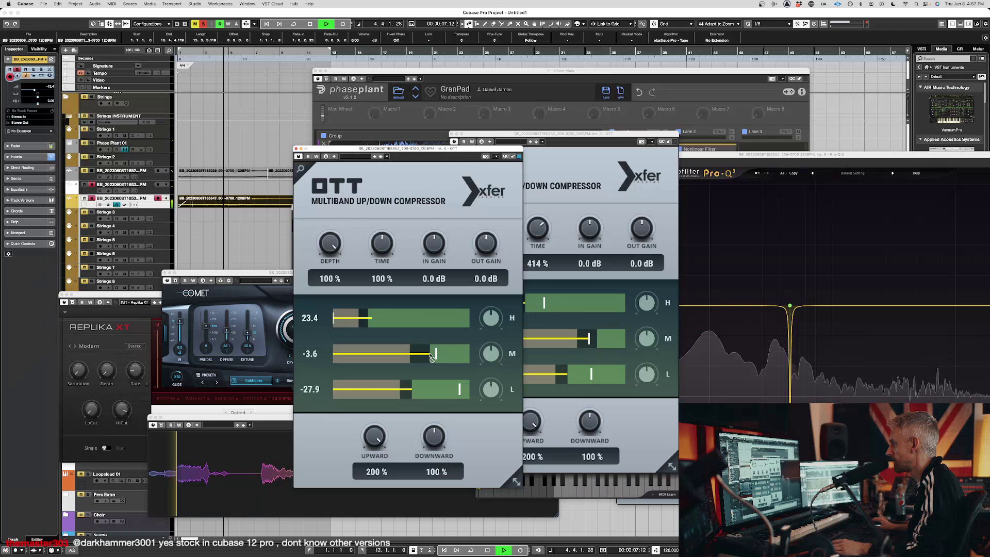
left_click(788, 234)
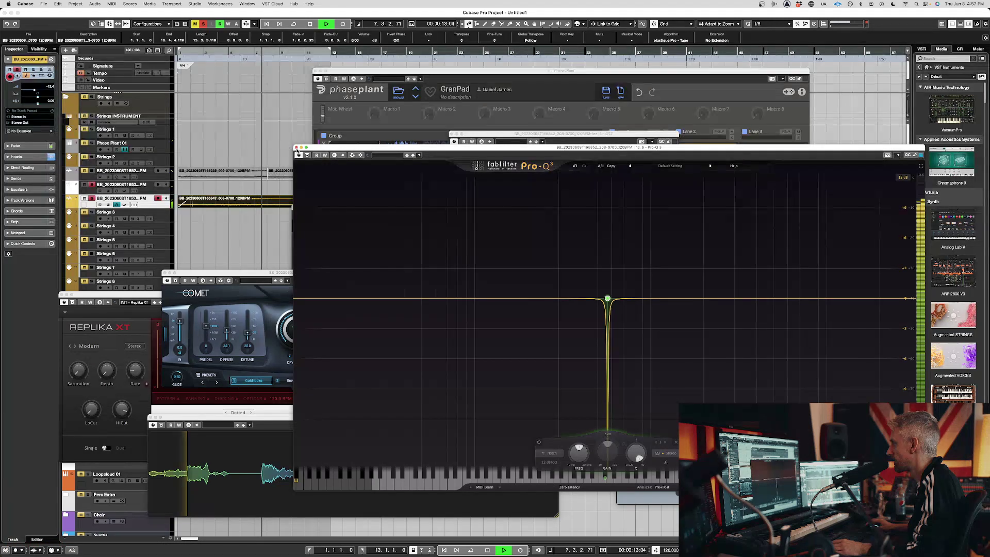
- Audition the stretched clip from the project start and move the Pro-Q 3 and first OTT windows apart
key("space")
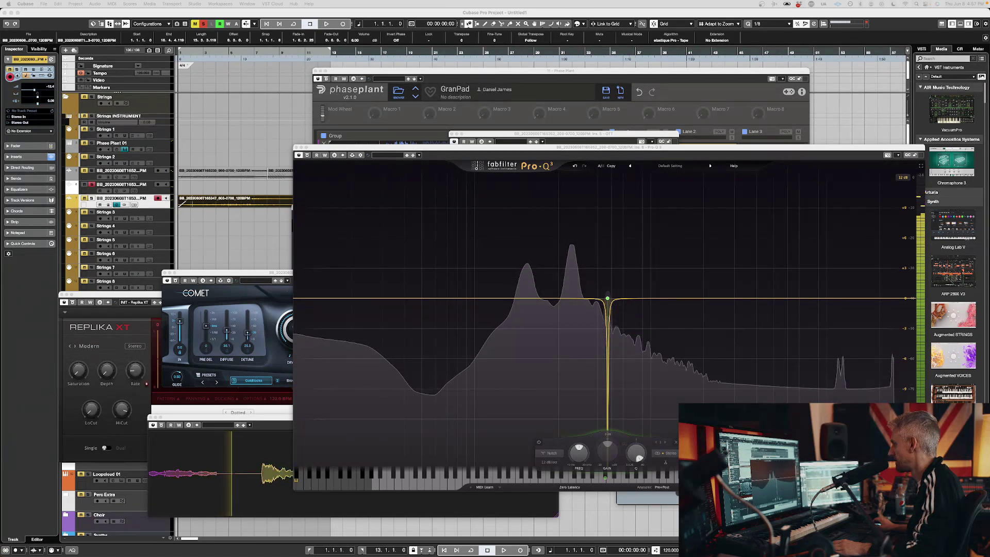
key("space")
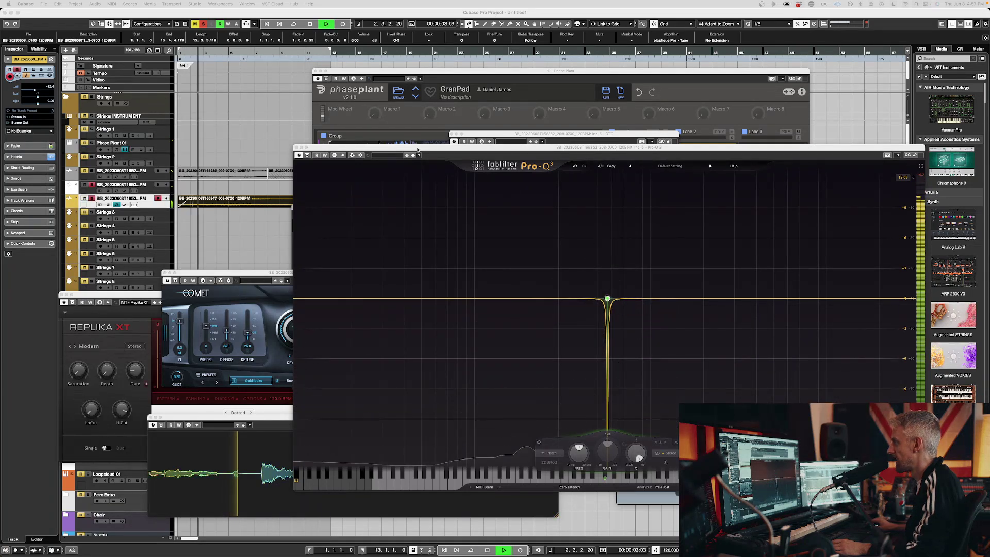
left_click_drag(418, 149, 527, 87)
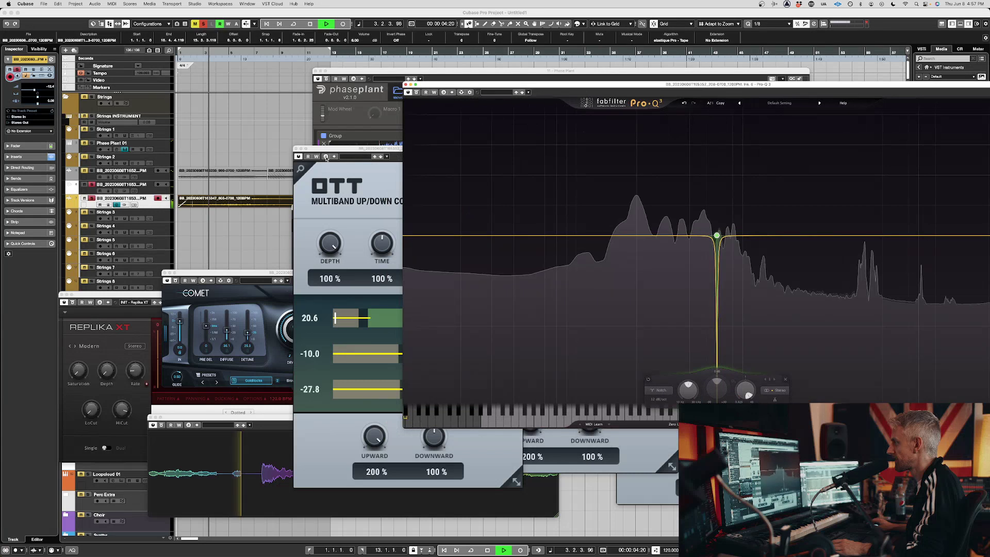
left_click_drag(332, 149, 679, 152)
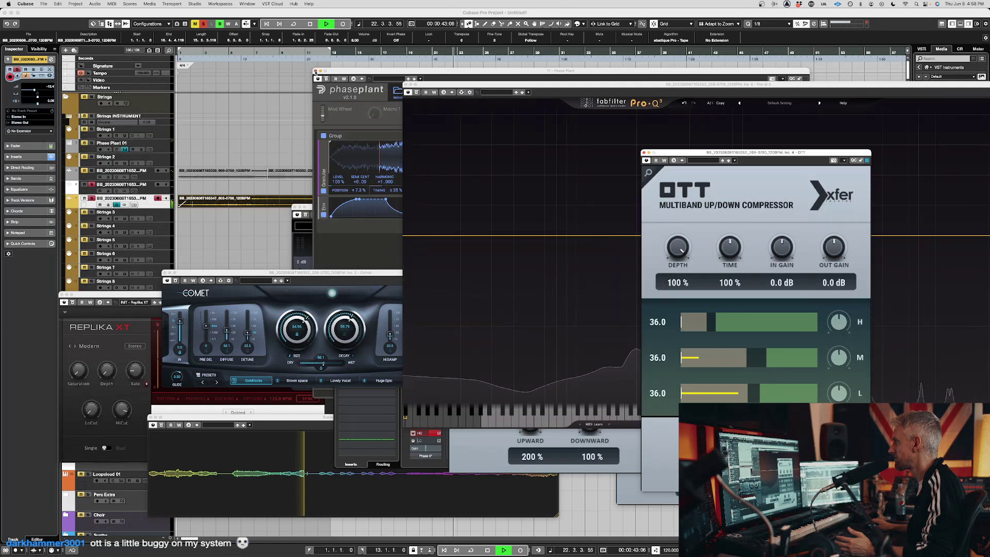
- Close the open Phase Plant, Pro-Q 3, OTT, Comet and Blackhole plug-in windows, leaving Replika XT and Rolling Sampler open
left_click(315, 71)
left_click(406, 84)
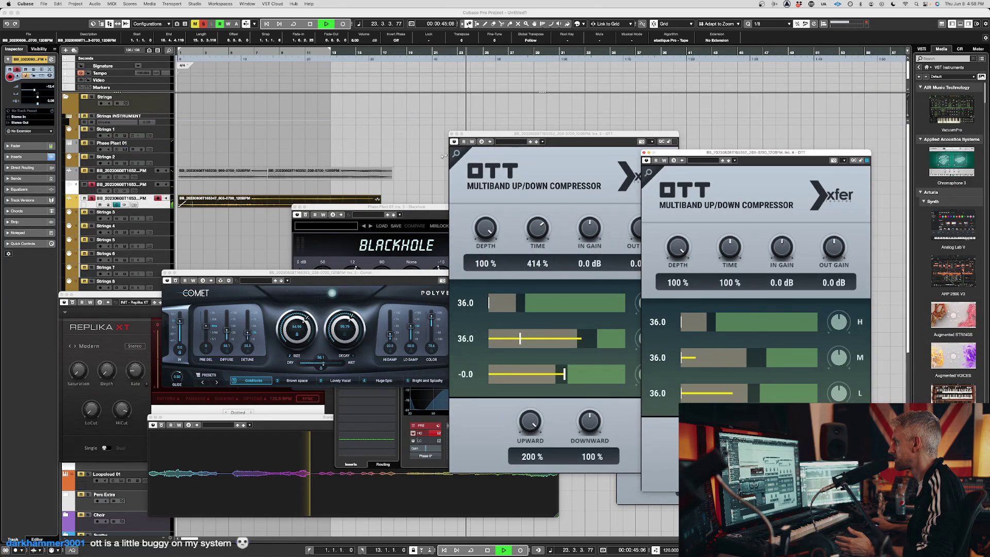
left_click(451, 134)
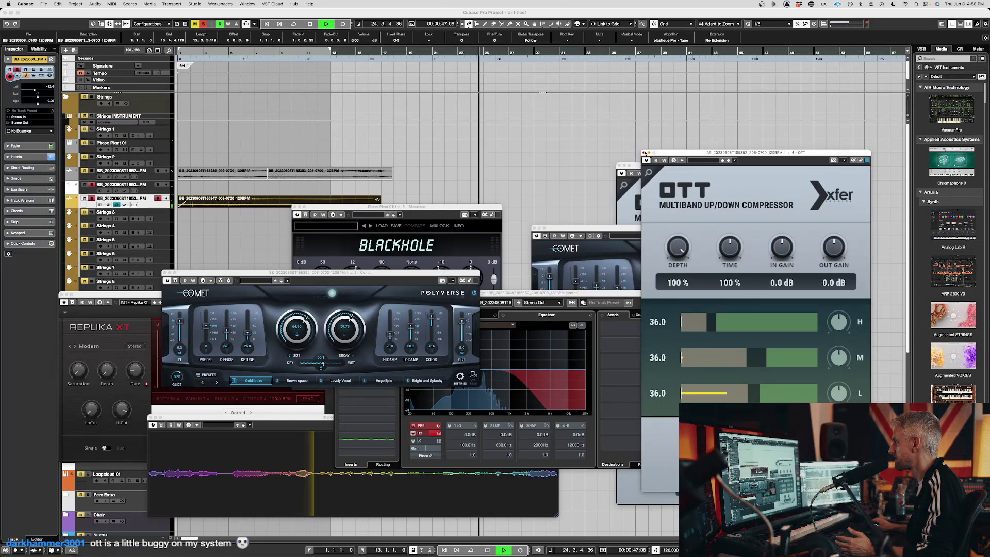
left_click(644, 153)
left_click(620, 166)
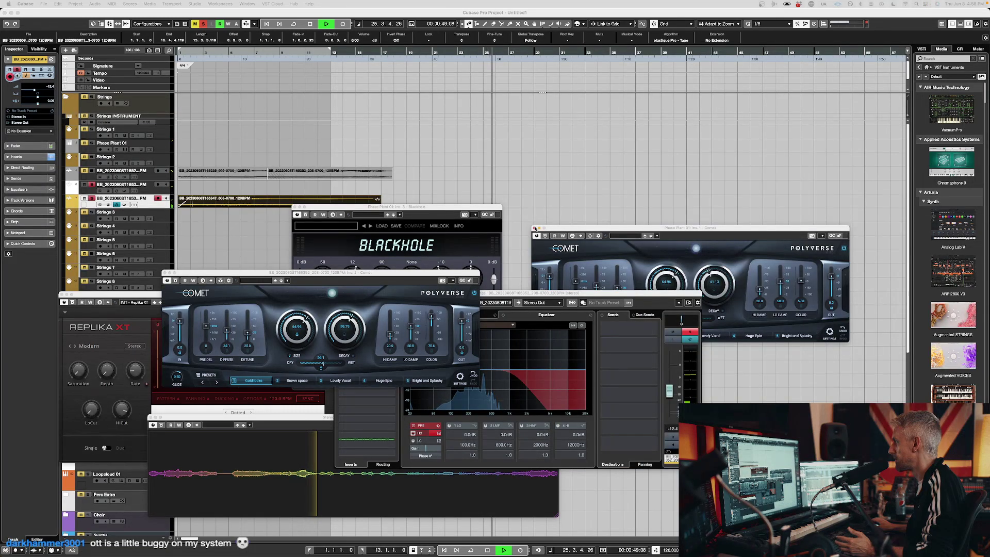
left_click(534, 228)
left_click(295, 207)
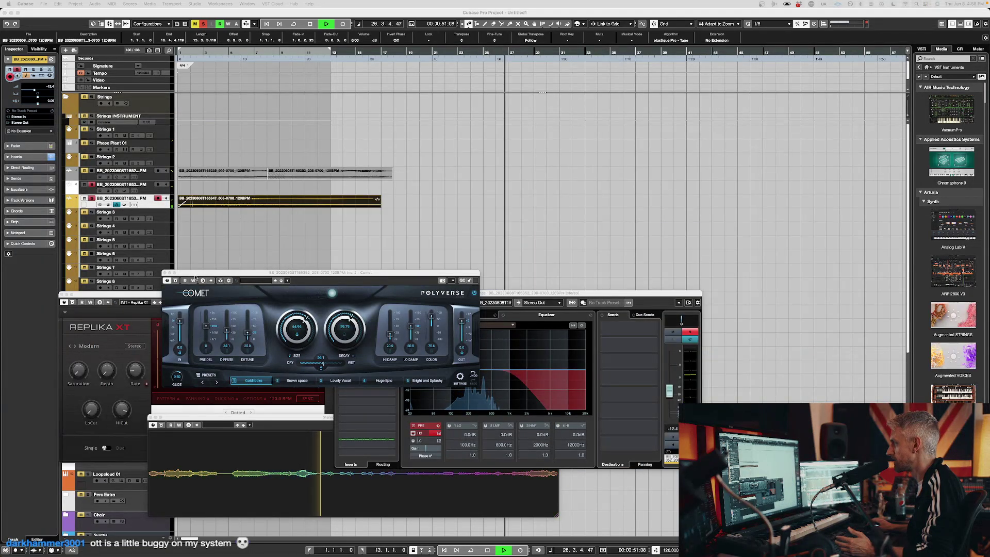
left_click(164, 273)
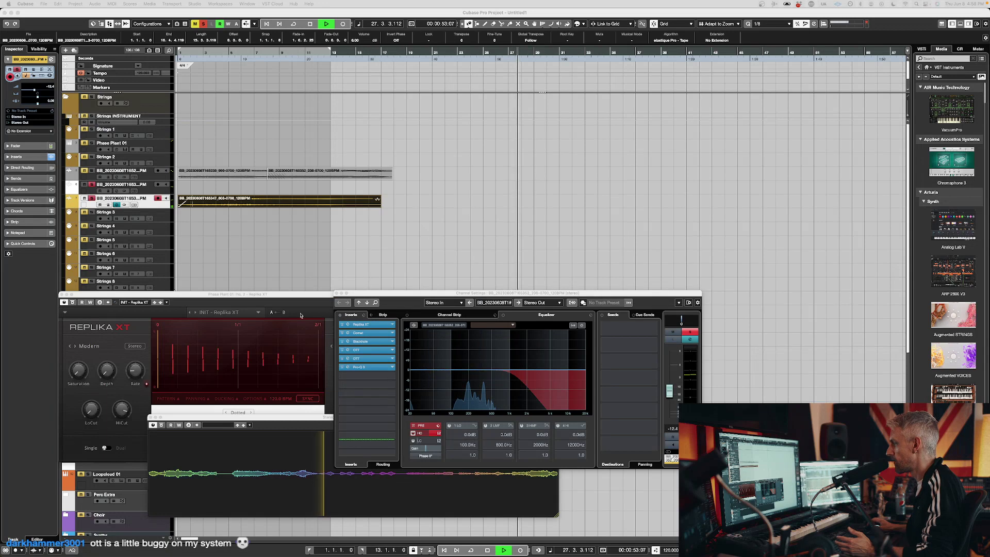
- Move the channel settings clear, select the recently captured processed audio in Rolling Sampler and place it as a clip on a new track
left_click_drag(370, 293, 564, 193)
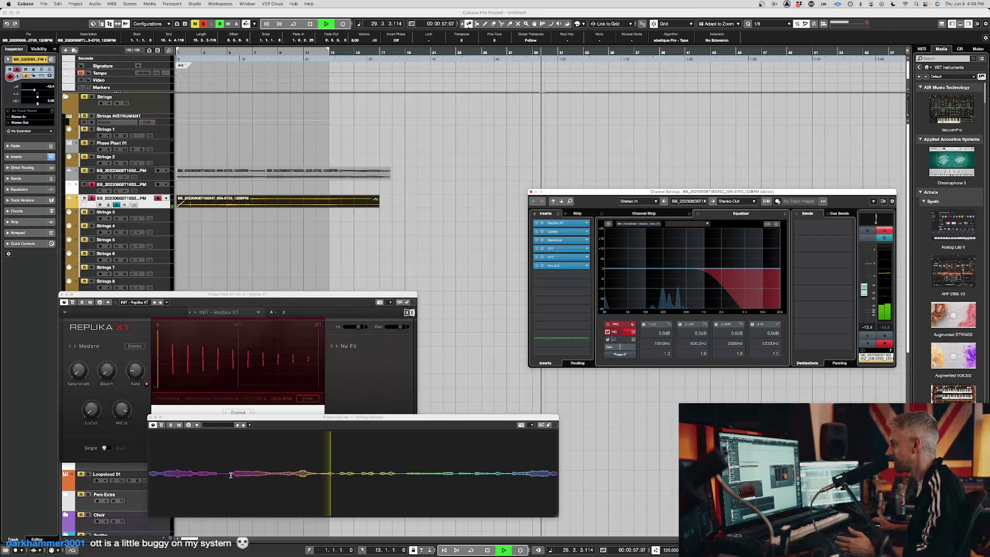
left_click_drag(231, 475, 334, 475)
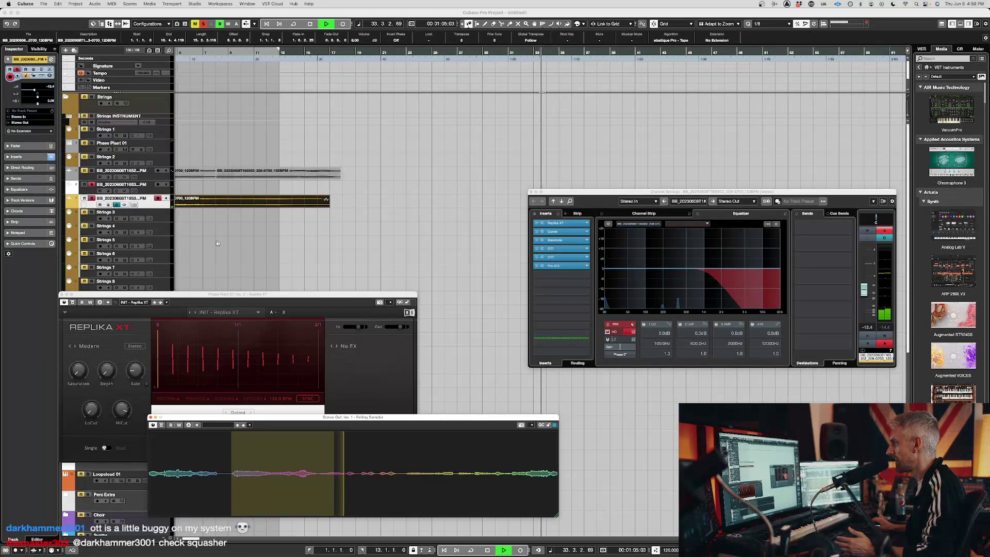
left_click_drag(159, 196, 259, 183)
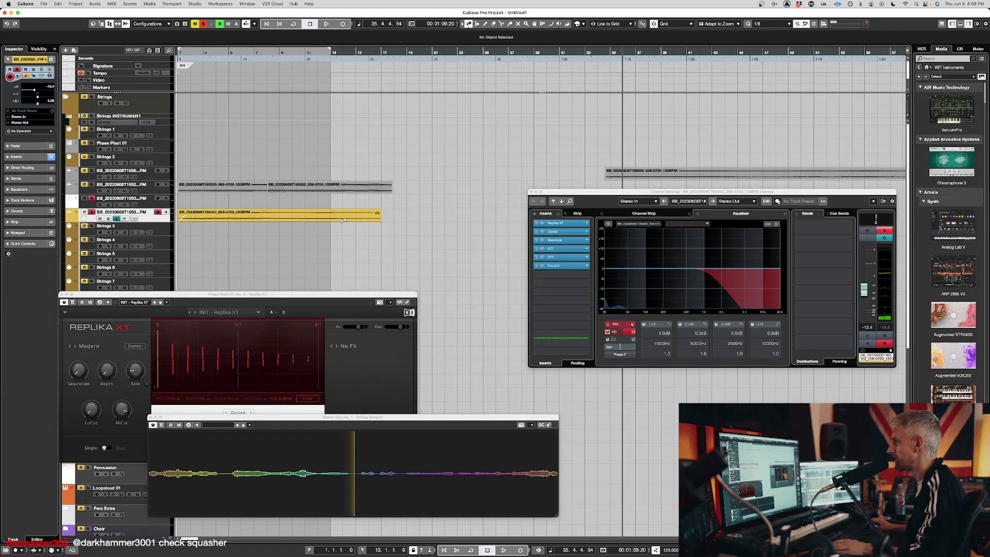
- Disable the processed source clip's track and move the newly captured clip to the project start for auditioning
right_click(144, 221)
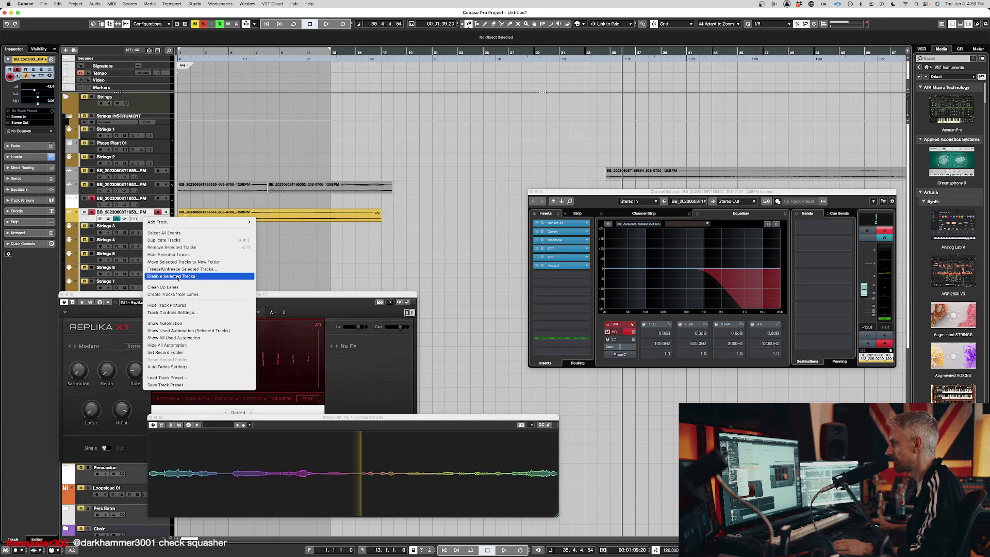
left_click(178, 277)
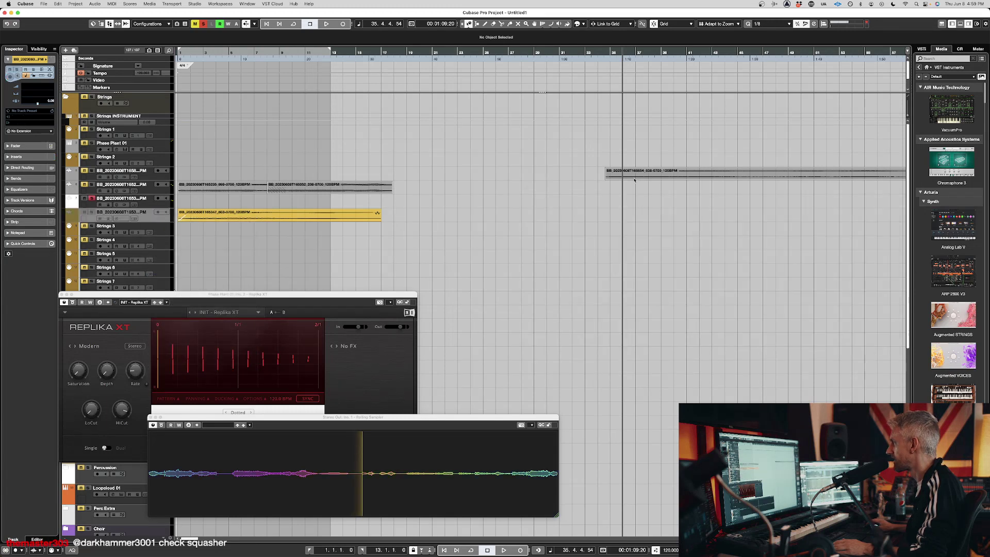
left_click_drag(634, 180, 106, 174)
key("Home")
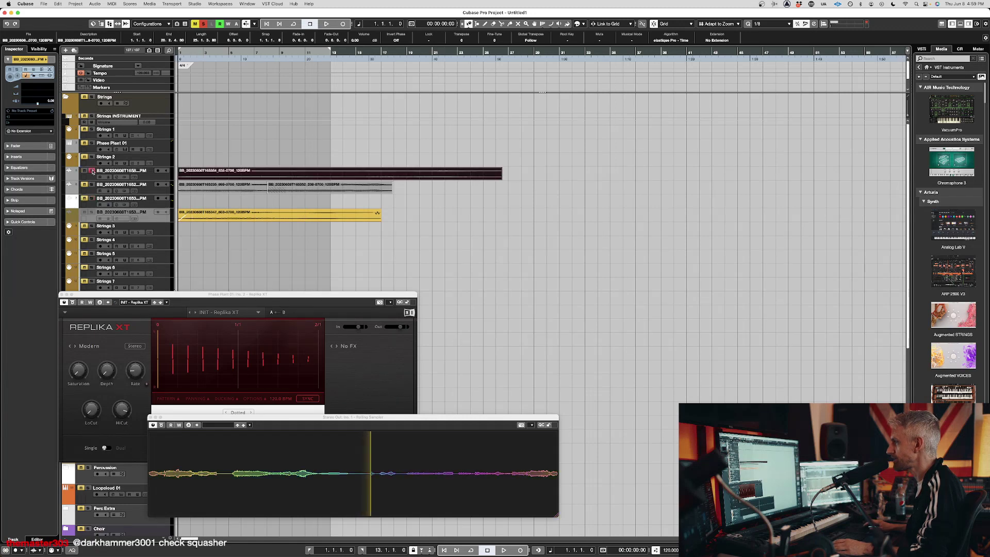
key("space")
- Insert Pro-Q 3 on the new clip's track, pull down a band in the upper range during playback and close the plug-in
left_click(153, 177)
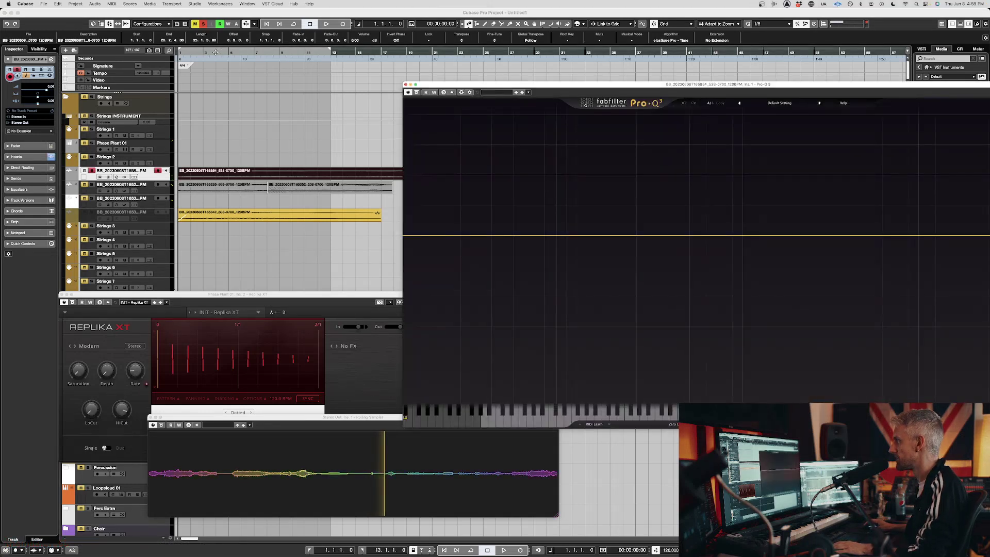
left_click(593, 85)
key("space")
left_click_drag(593, 86, 321, 70)
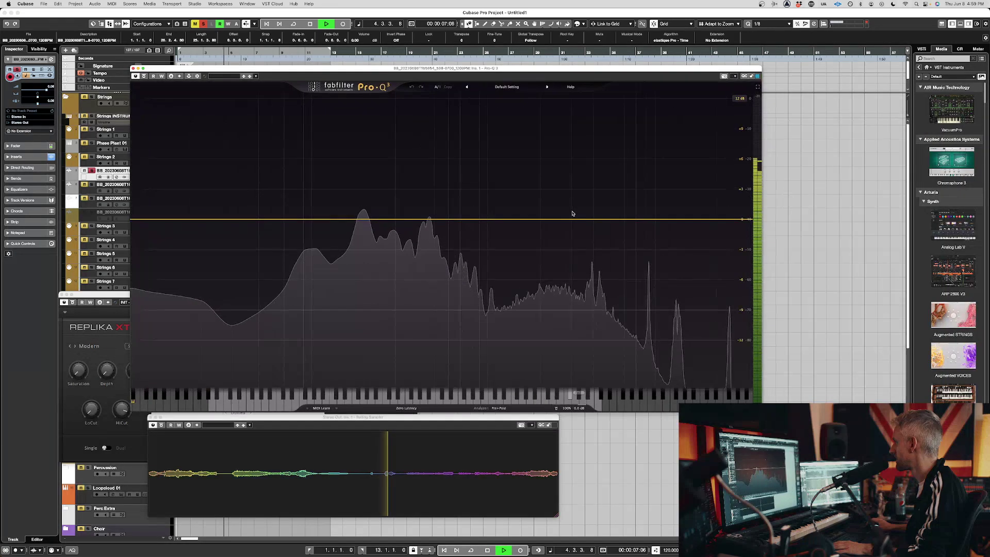
left_click_drag(574, 218, 628, 243)
left_click(134, 69)
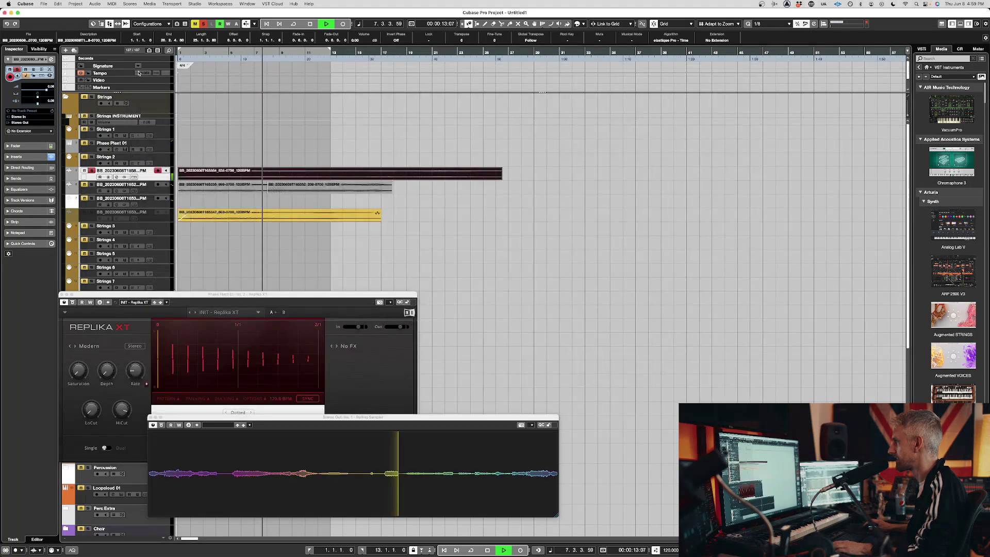
- Enable the high-cut filter in the new track's channel settings and adjust its cutoff while auditioning the clip
key("e")
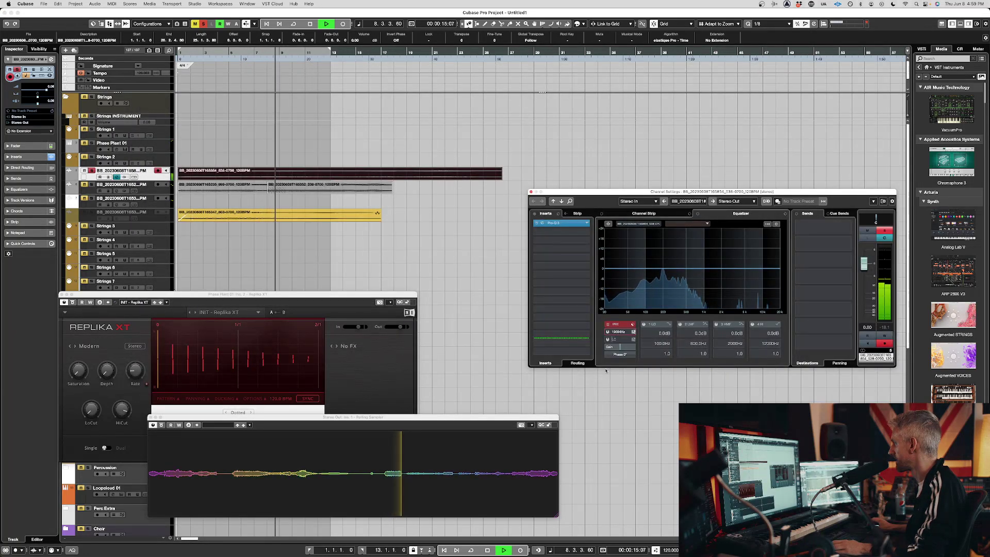
left_click_drag(616, 334, 600, 419)
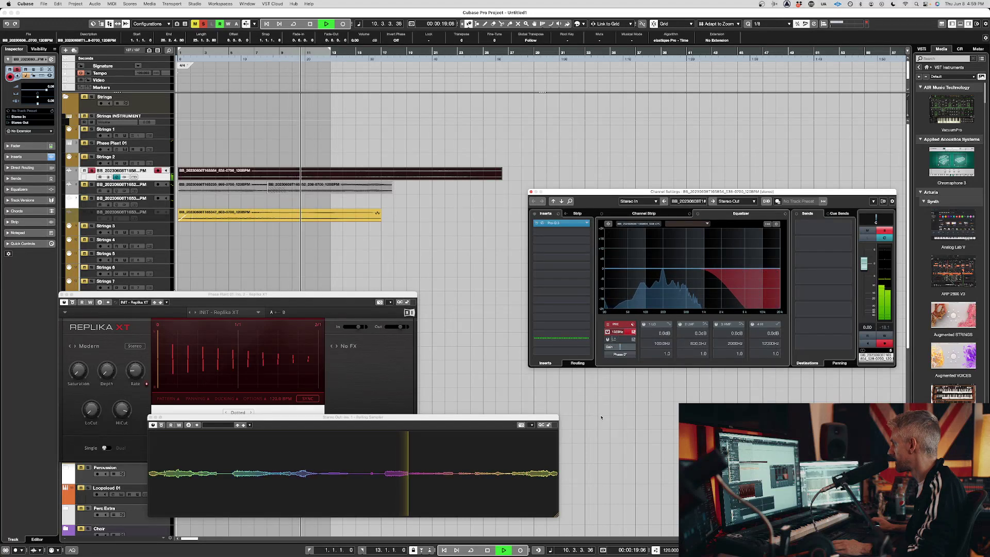
key("Home")
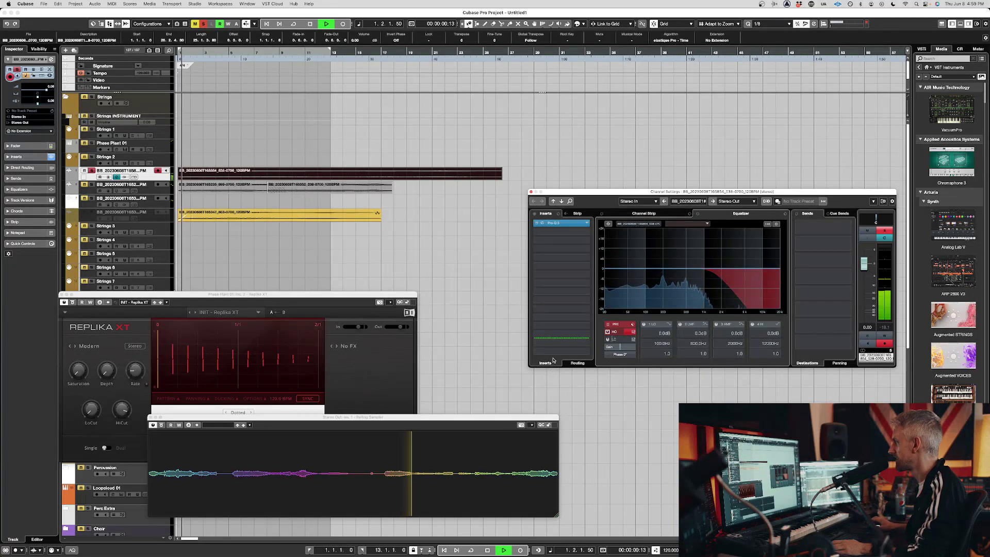
left_click_drag(622, 337, 621, 343)
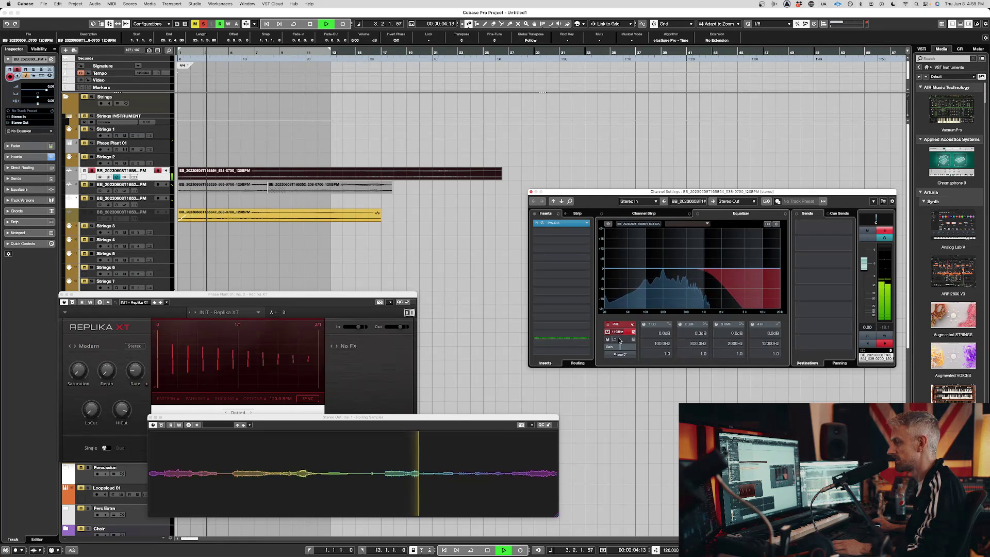
left_click_drag(620, 333, 618, 332)
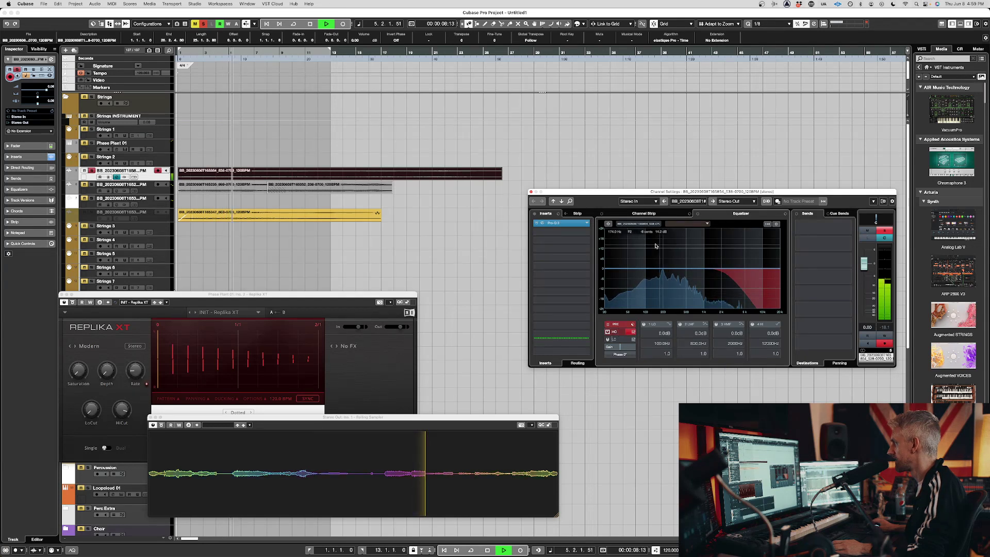
- Insert a second Pro-Q 3 on the track and add a narrow boosted band at the tallest low-mid resonance
left_click(575, 232)
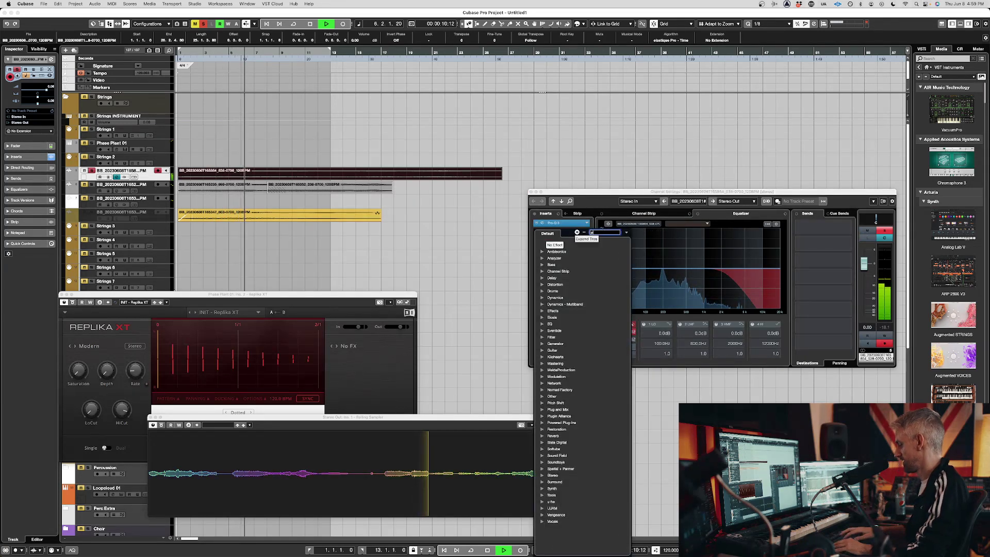
type("pro")
left_click(562, 311)
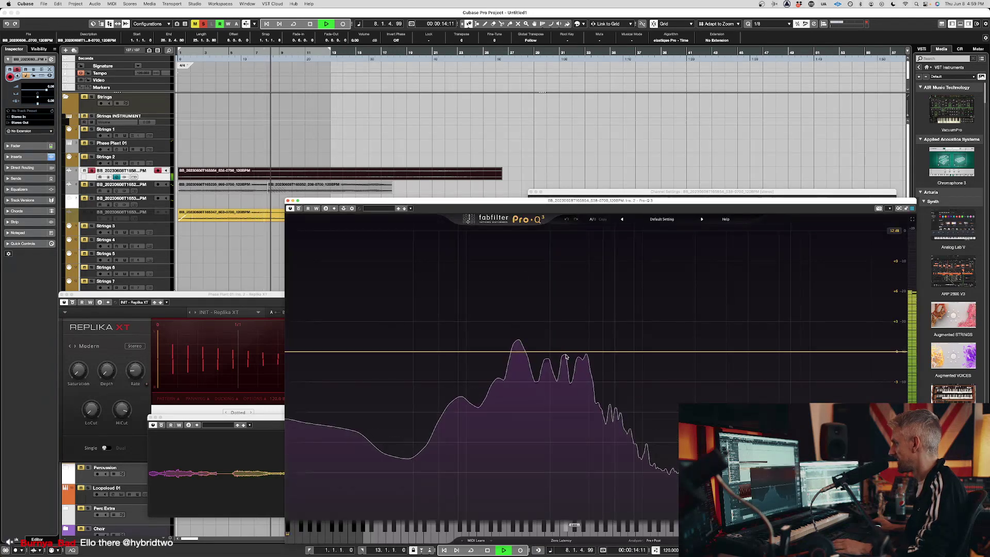
left_click_drag(543, 322, 509, 233)
scroll(518, 258, "up", 5)
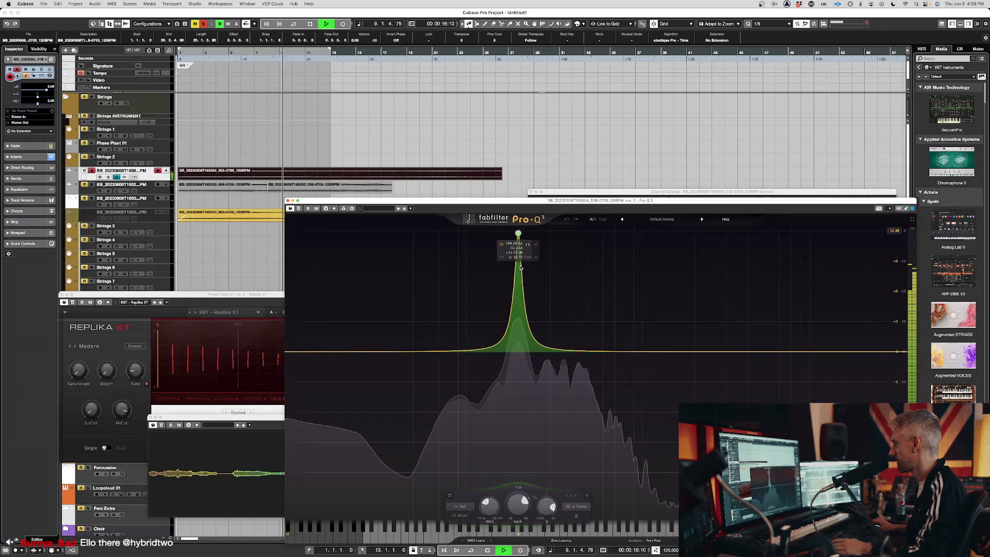
- Change the resonance band's shape to Notch and adjust its Q to a narrow cut
right_click(519, 234)
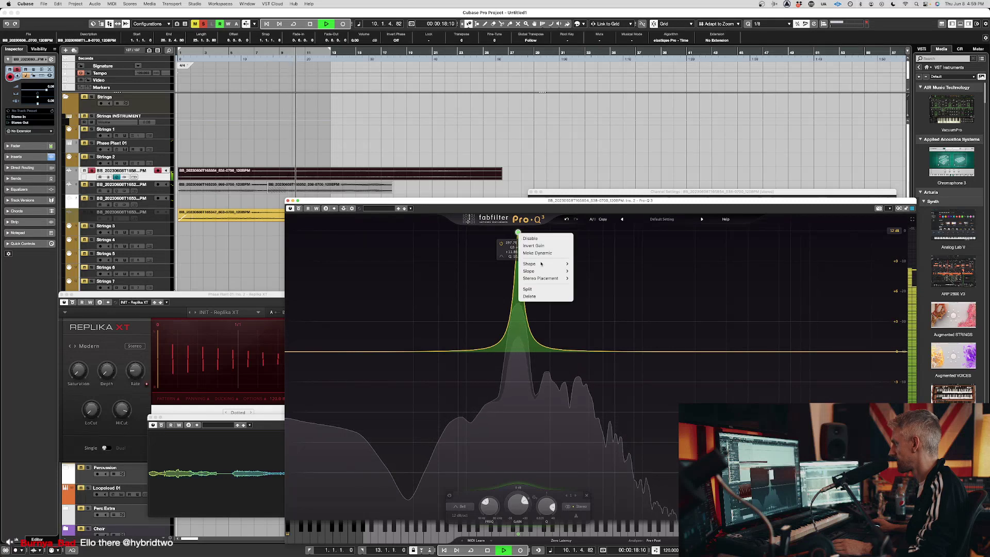
mouse_move(536, 264)
left_click(585, 300)
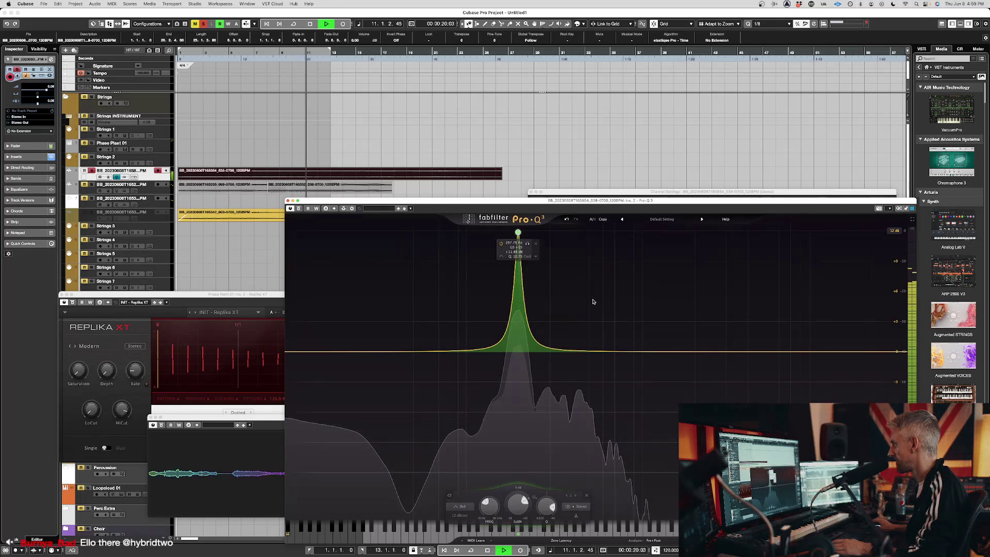
mouse_move(547, 506)
left_mouse_down()
mouse_move(547, 483)
mouse_move(549, 498)
left_mouse_up()
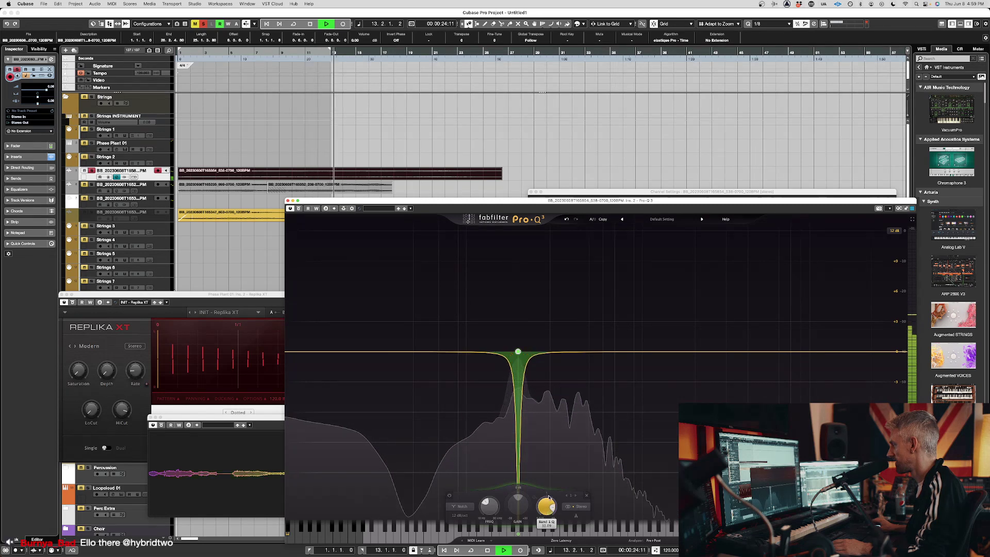
- Replay the clip from the start and add a shallow, wide cut band in the upper range of Pro-Q 3
key("Home")
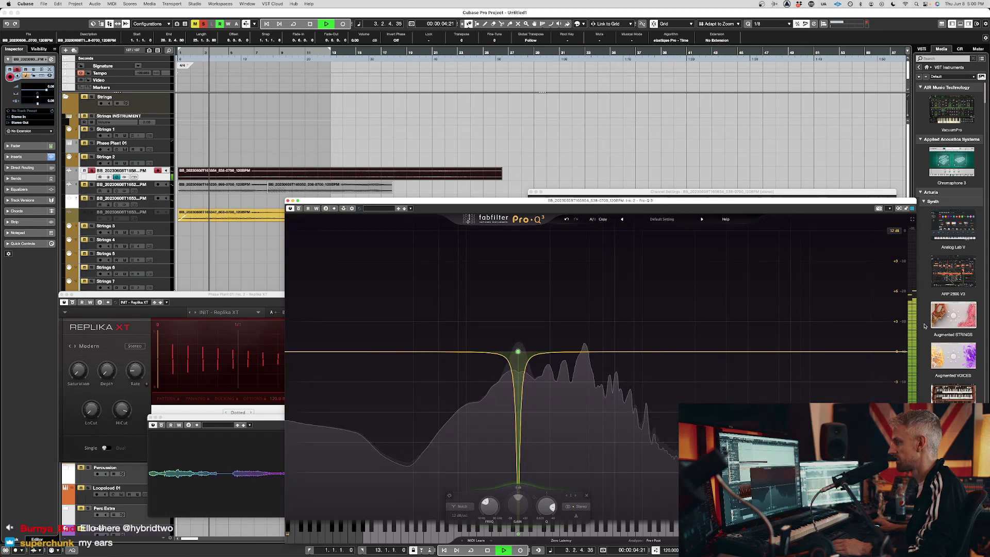
left_click_drag(746, 353, 748, 367)
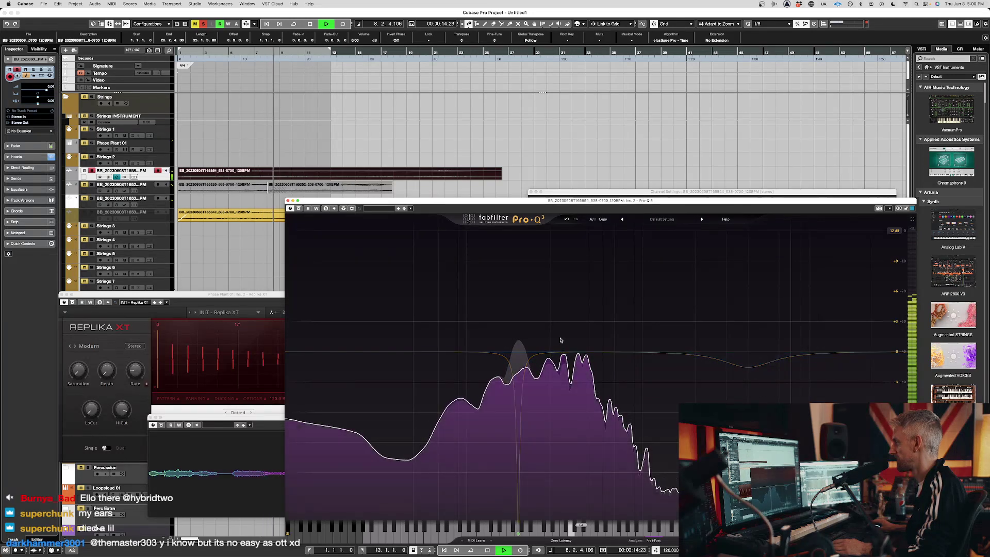
key("space")
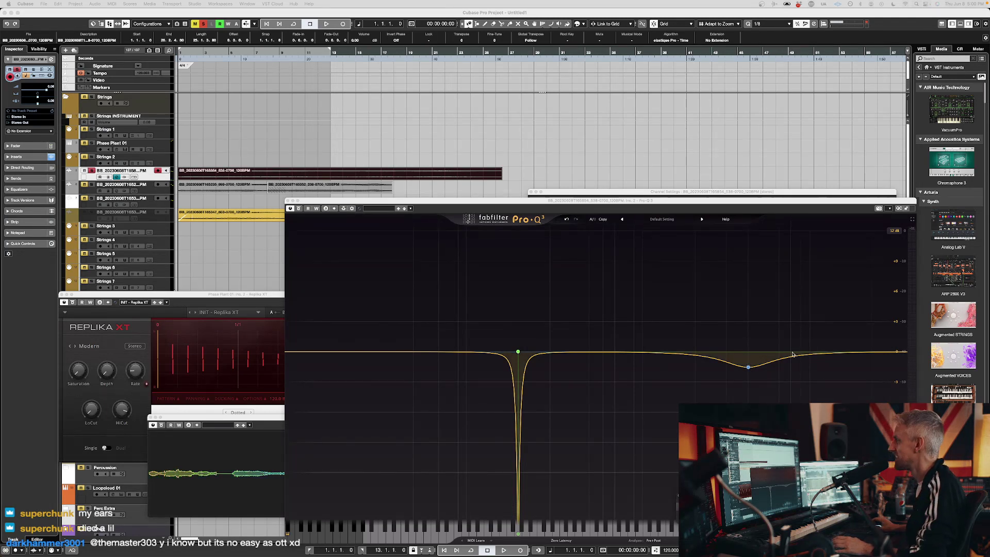
- Add bx_refinement to the track, replay the clip and boost the upper Pro-Q 3 band to its maximum to expose harshness
left_click_drag(374, 292, 395, 221)
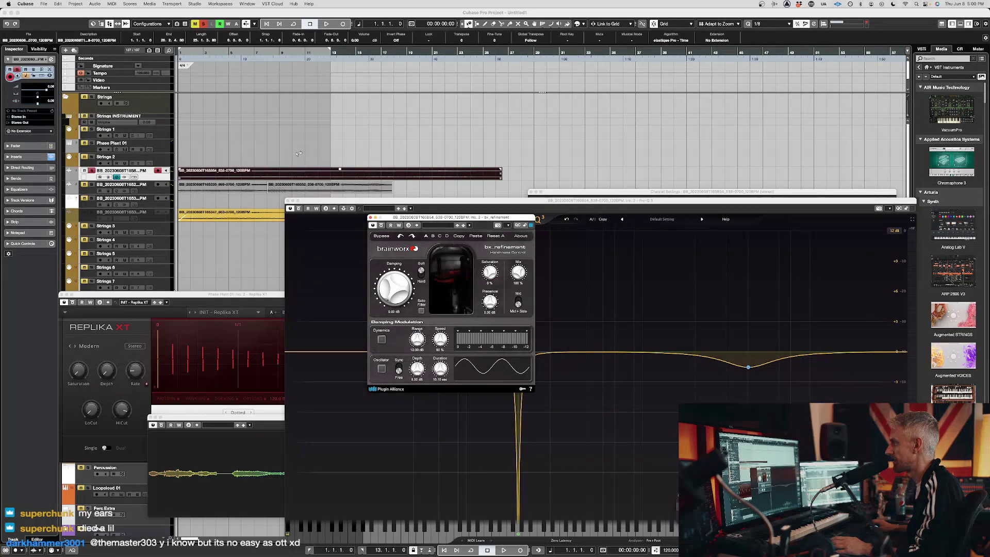
key("space")
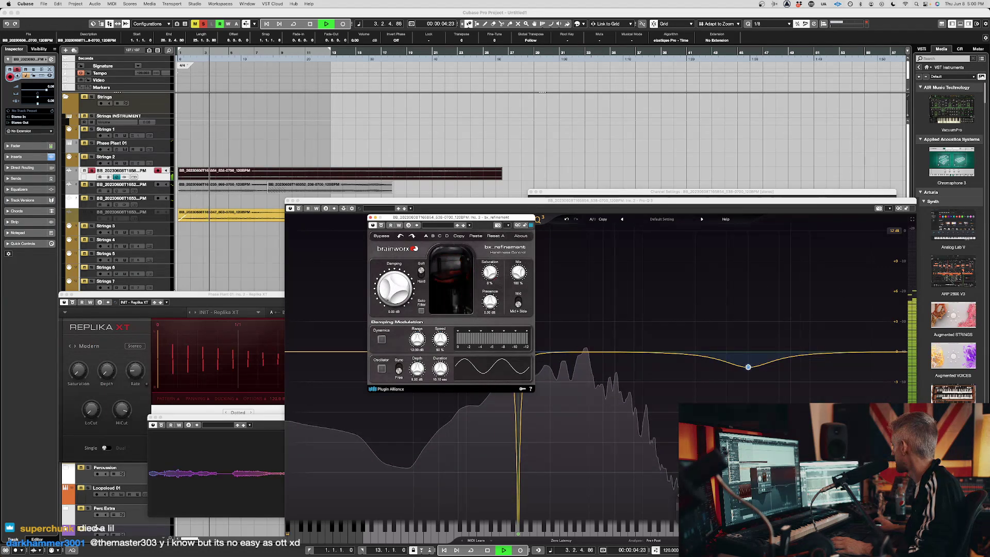
left_click(732, 357)
left_click_drag(733, 357, 675, 208)
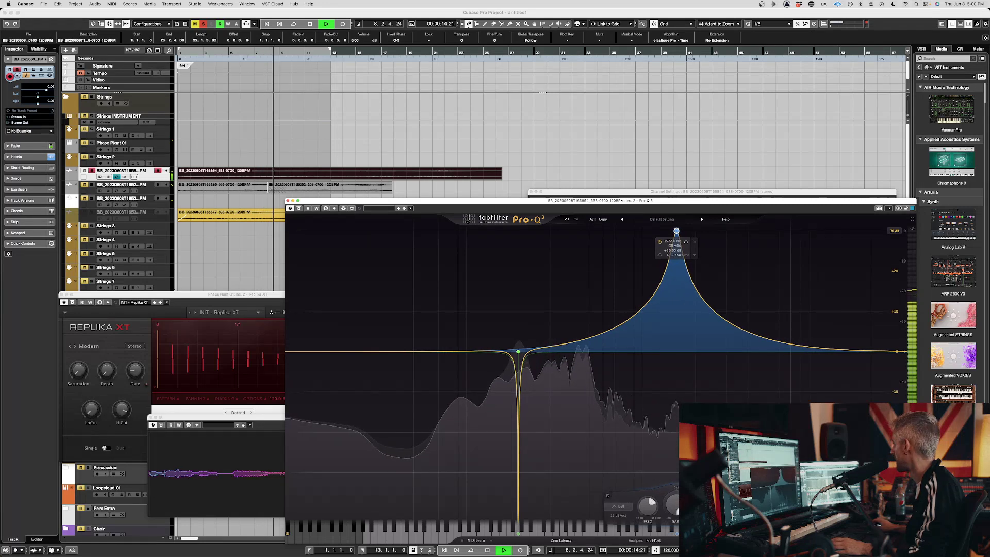
key("space")
key("space")
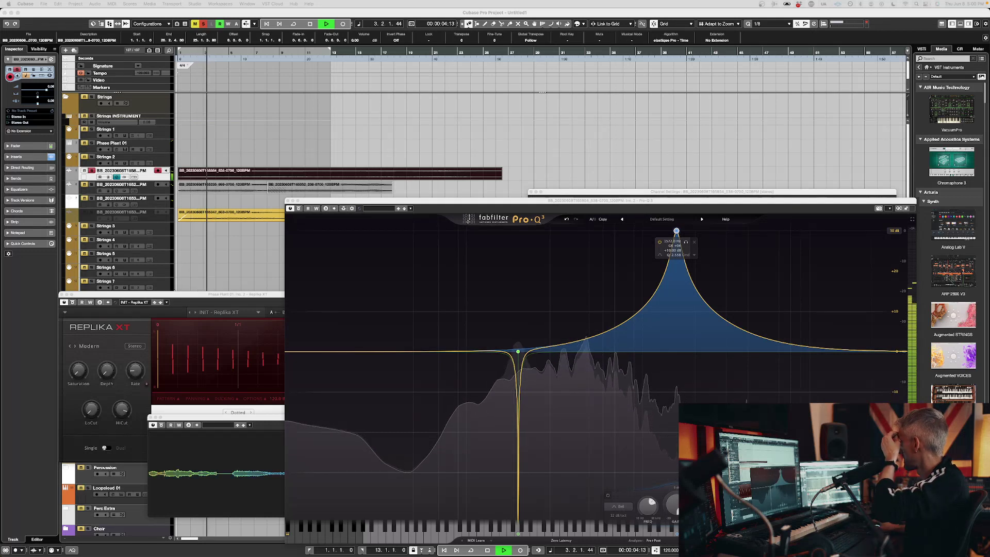
- Increase the damping and raise the saturation to about 24 % in bx_refinement while the clip plays
left_click_drag(392, 281, 392, 254)
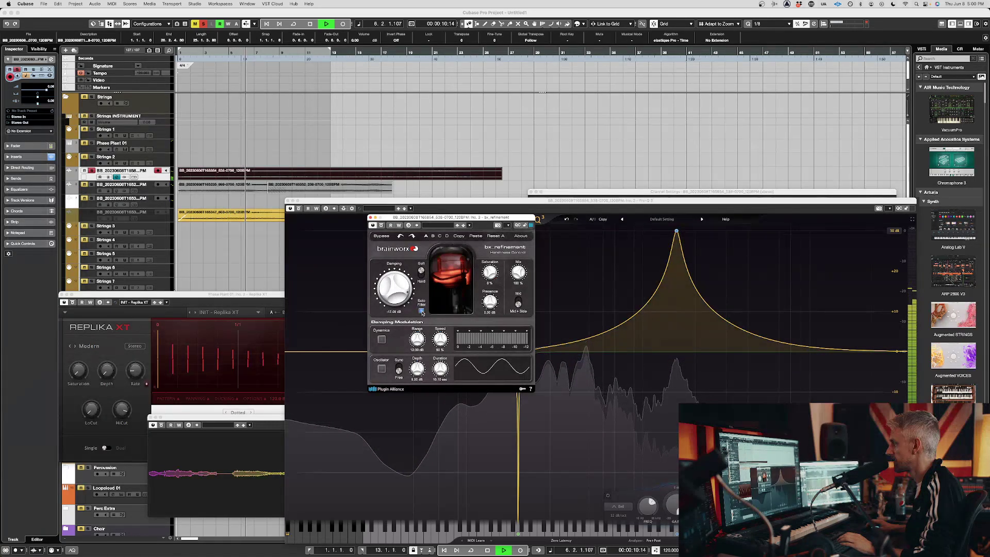
left_click_drag(393, 287, 394, 282)
left_click_drag(490, 275, 493, 313)
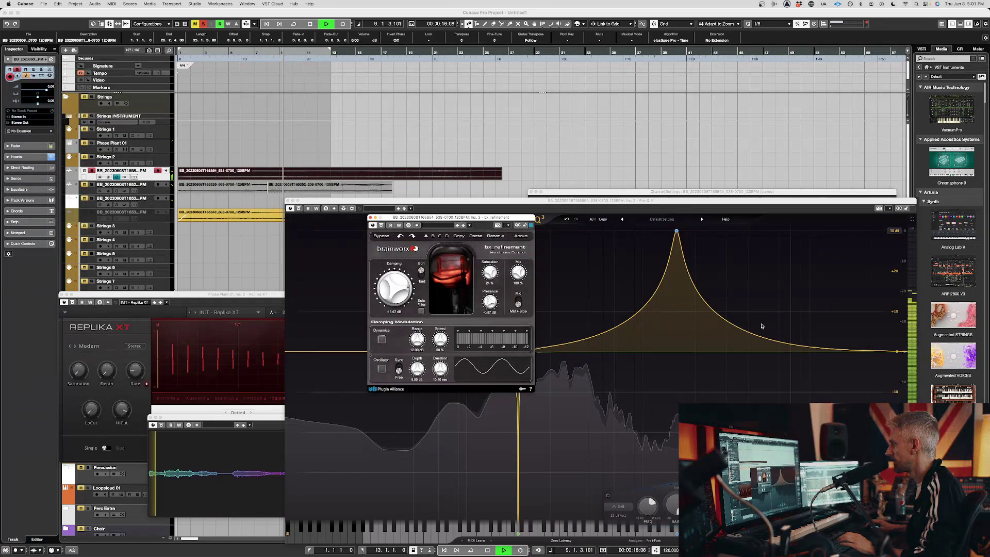
- Return the boosted Pro-Q 3 band to 0 dB, add a wide, deep cut in the highs, and close the equalizer
left_click_drag(677, 230, 672, 350)
left_click_drag(820, 351, 803, 439)
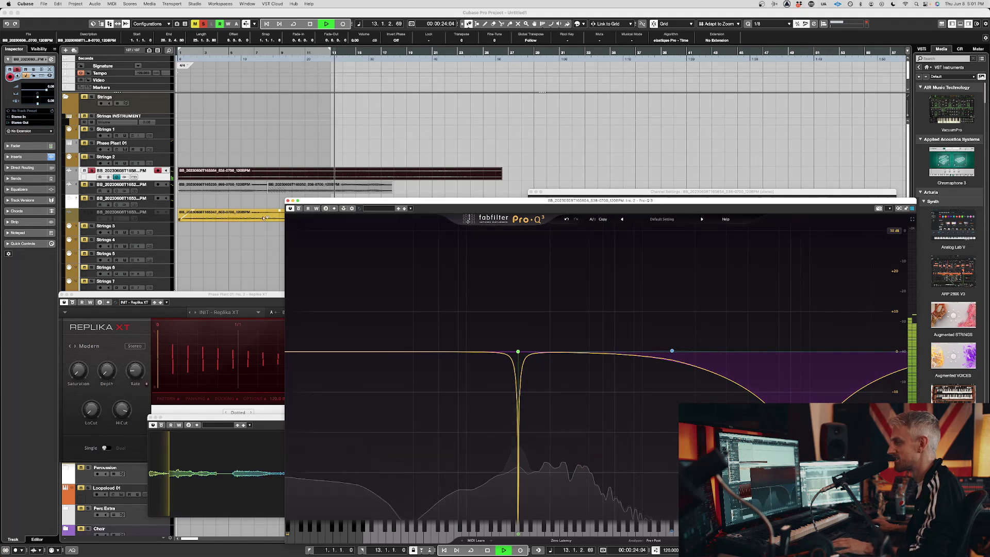
left_click(288, 201)
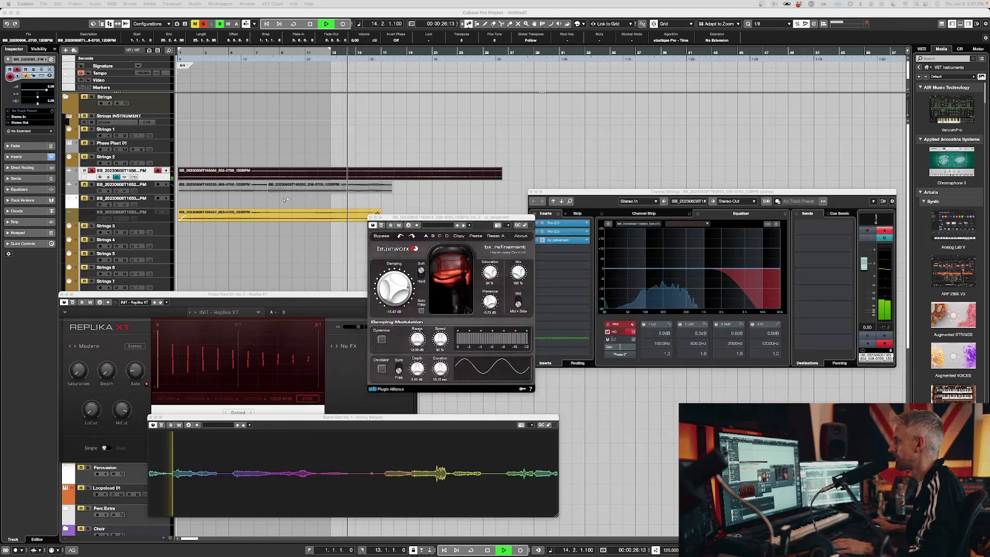
key("space")
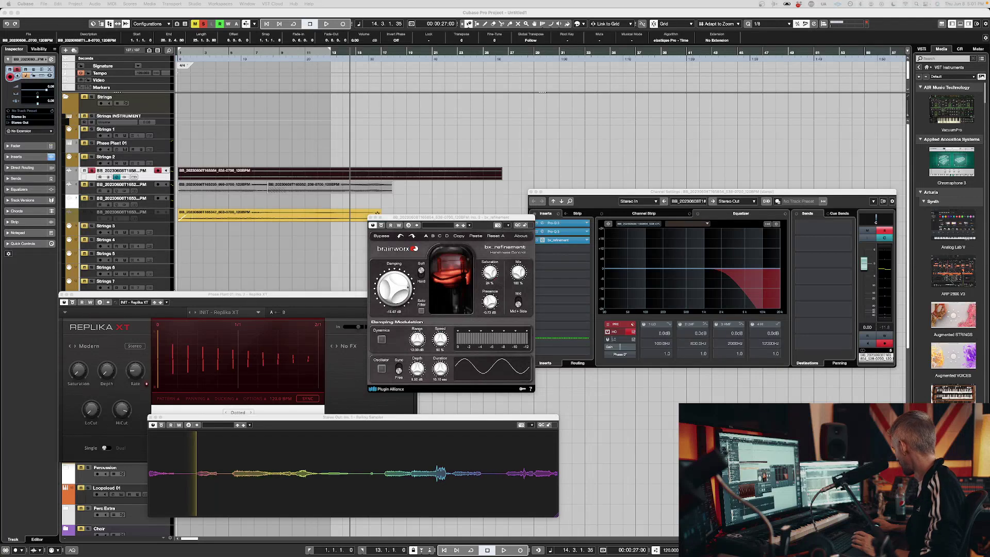
- Disable the Phase Plant 01 track
left_click(124, 144)
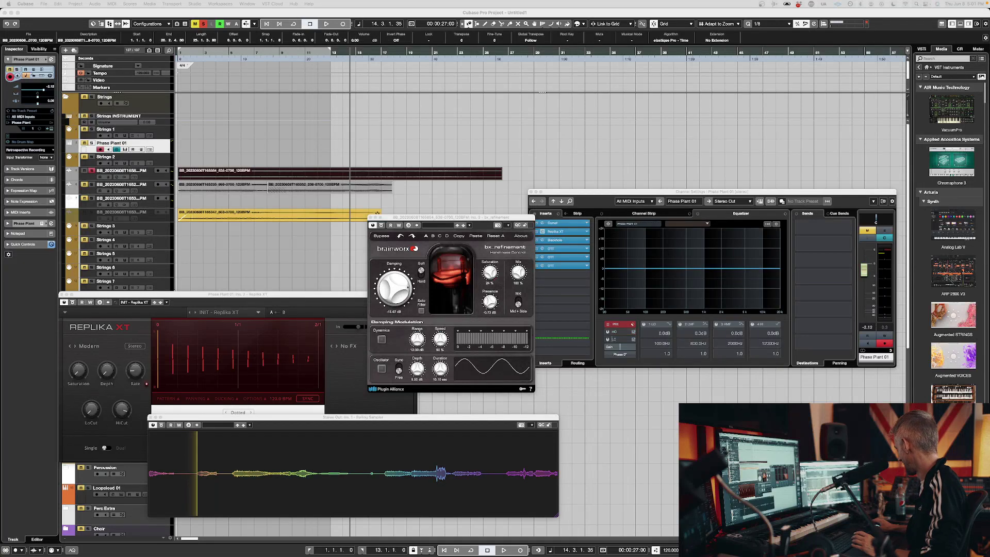
right_click(165, 145)
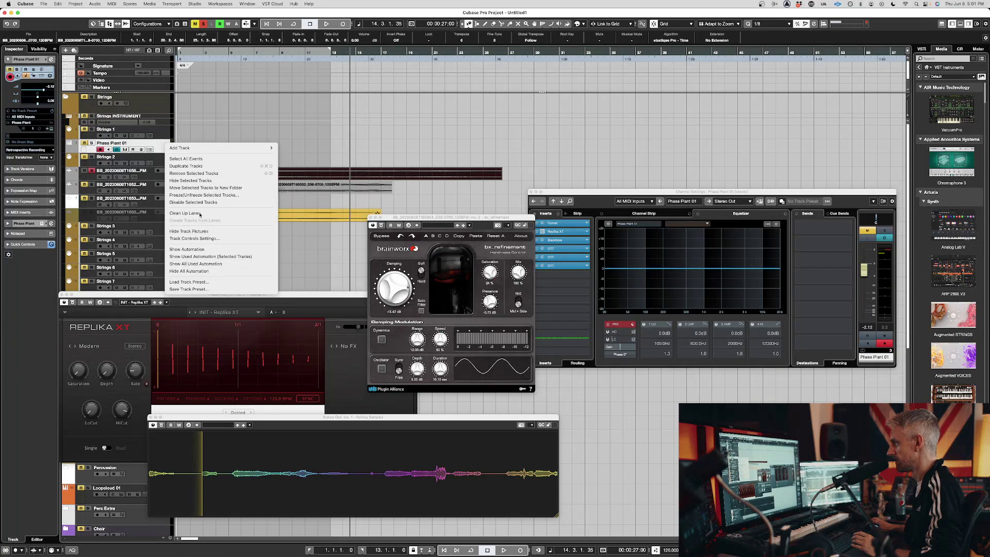
left_click(196, 202)
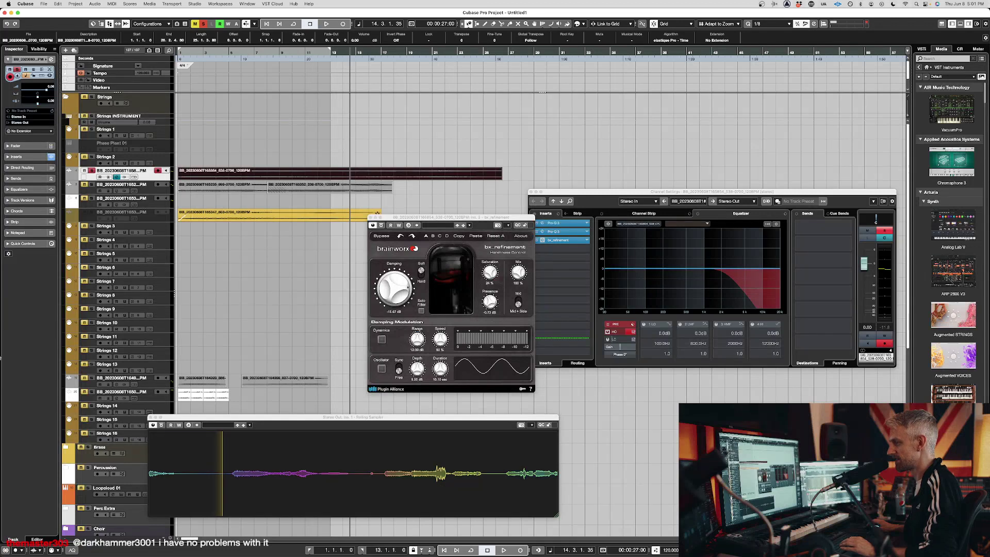
- Capture a short sound from the Extra 1 track in Rolling Sampler and place it at bar 1 on a new audio track
left_click_drag(213, 423, 355, 242)
scroll(195, 91, "down", 5)
left_click(174, 313)
left_click(162, 375)
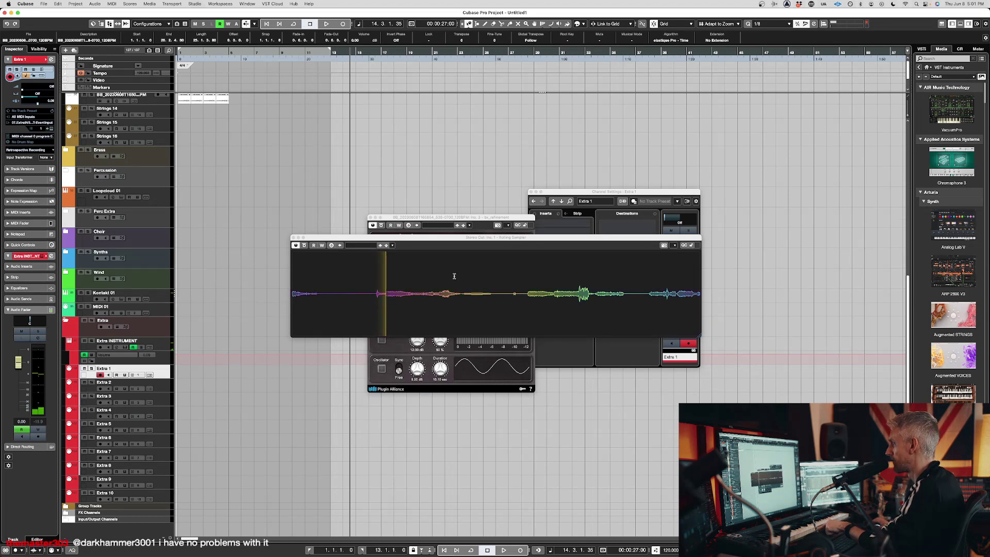
left_click(377, 293)
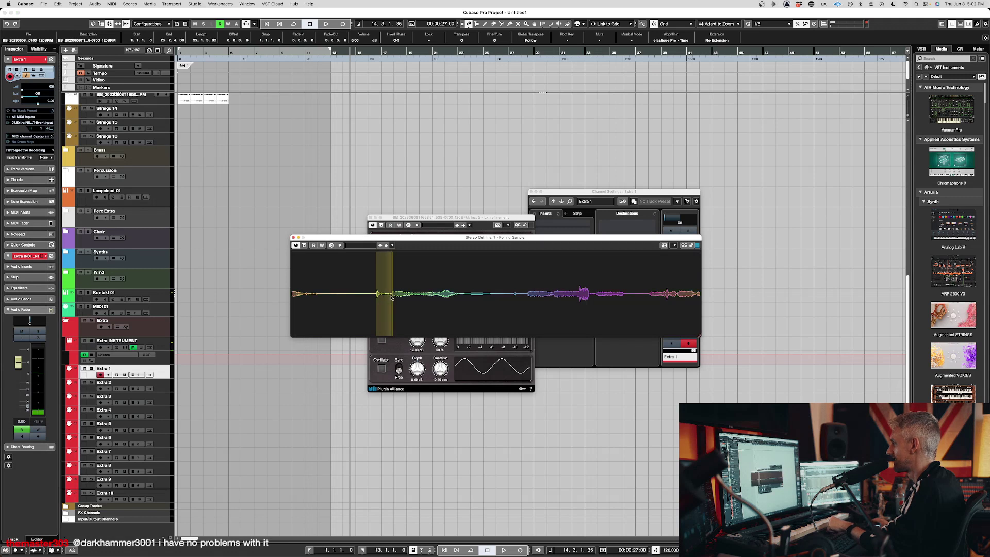
left_click_drag(384, 296, 185, 155)
key("space")
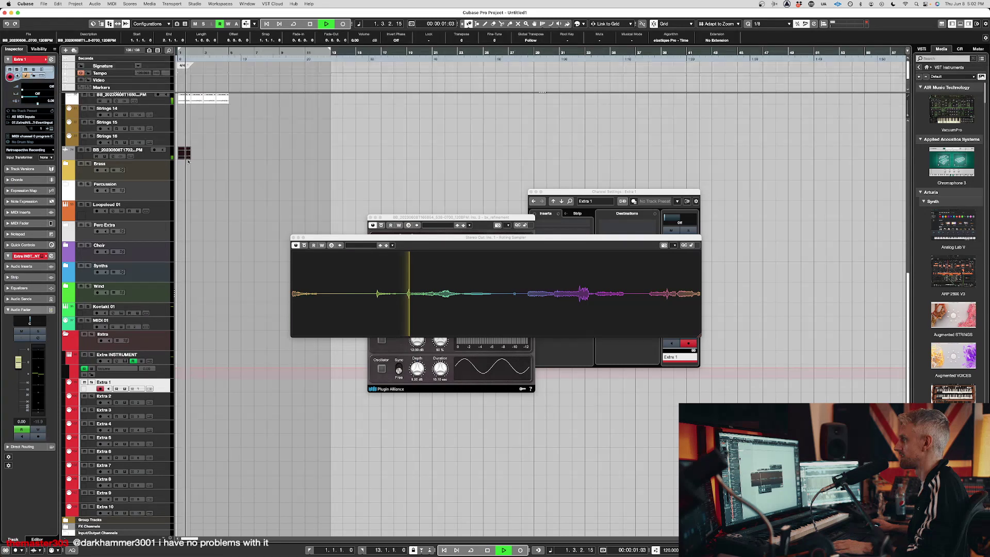
- Delete the white clip at bar 1 on the audio track above Strings 14
key("space")
left_click(178, 101)
key("Delete")
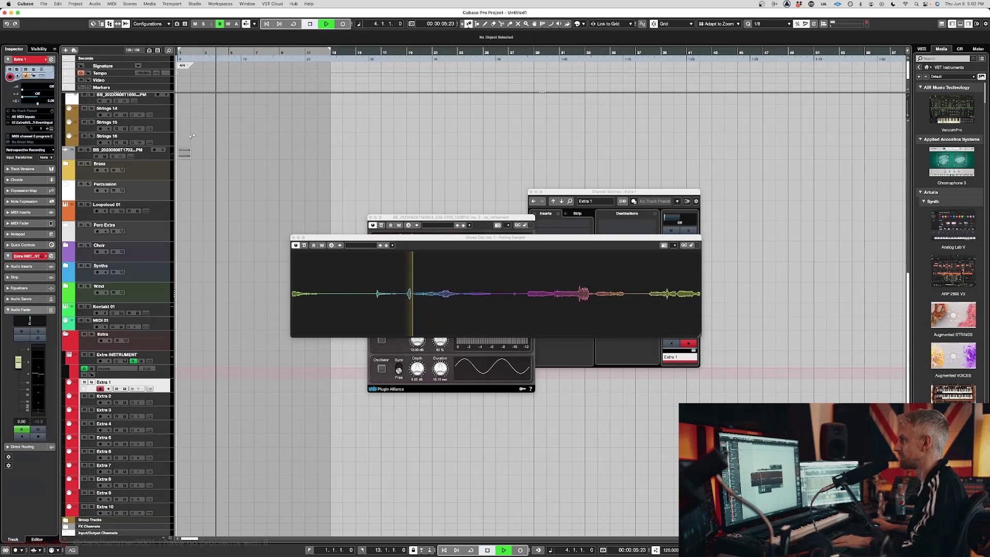
- Copy the short captured clip to bars 3, 5 and 7 on its track and play the sequence
key("space")
scroll(189, 138, "up", 1)
left_click(184, 160)
left_click_drag(187, 164, 208, 166)
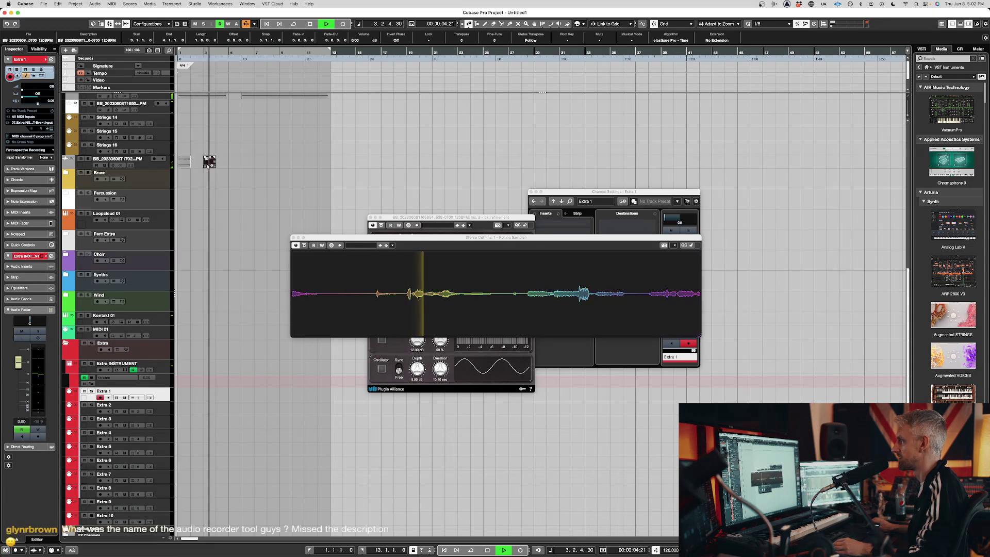
left_click_drag(234, 165, 277, 161)
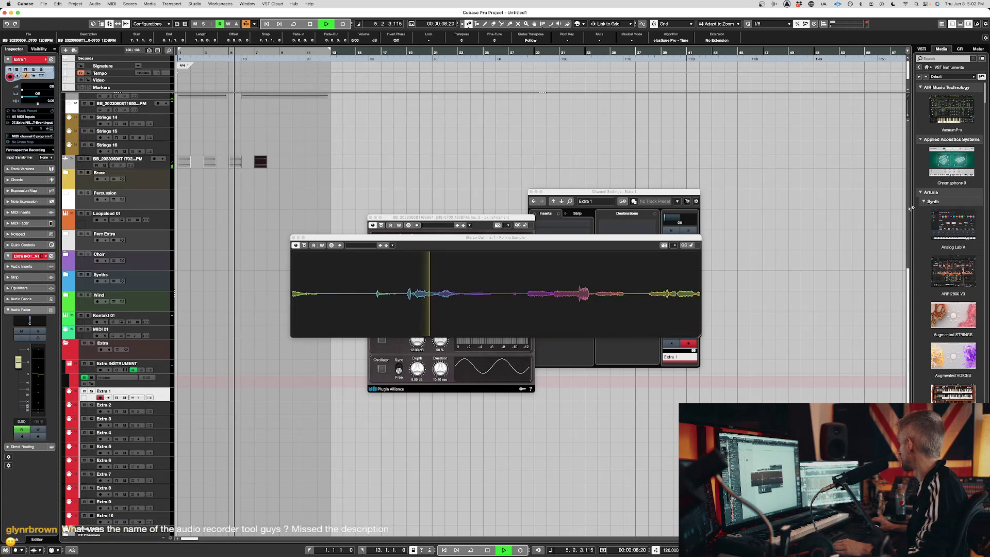
key("space")
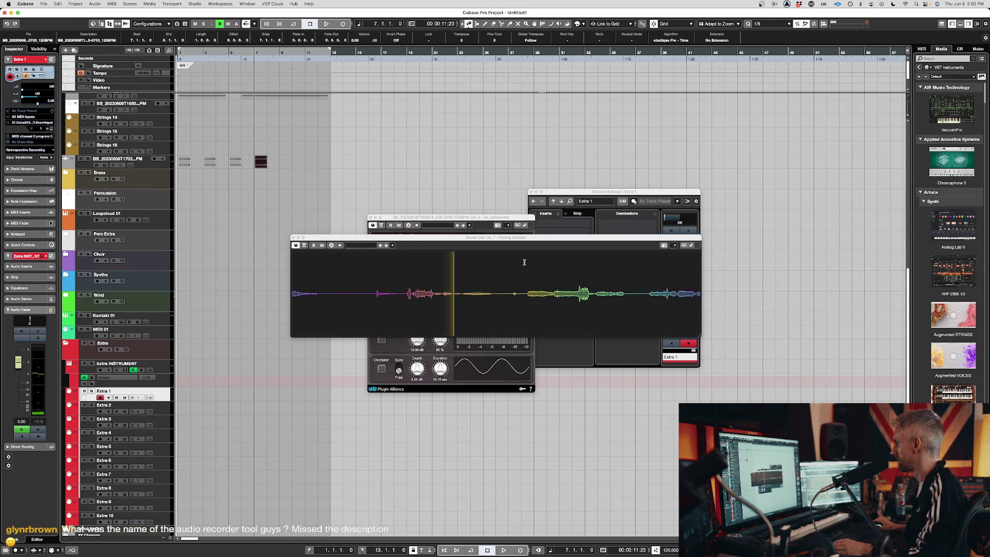
- Place the newly captured Rolling Sampler passage on its own track at bar 9 and raise the clip's volume by about 10 dB
left_click_drag(442, 295, 95, 180)
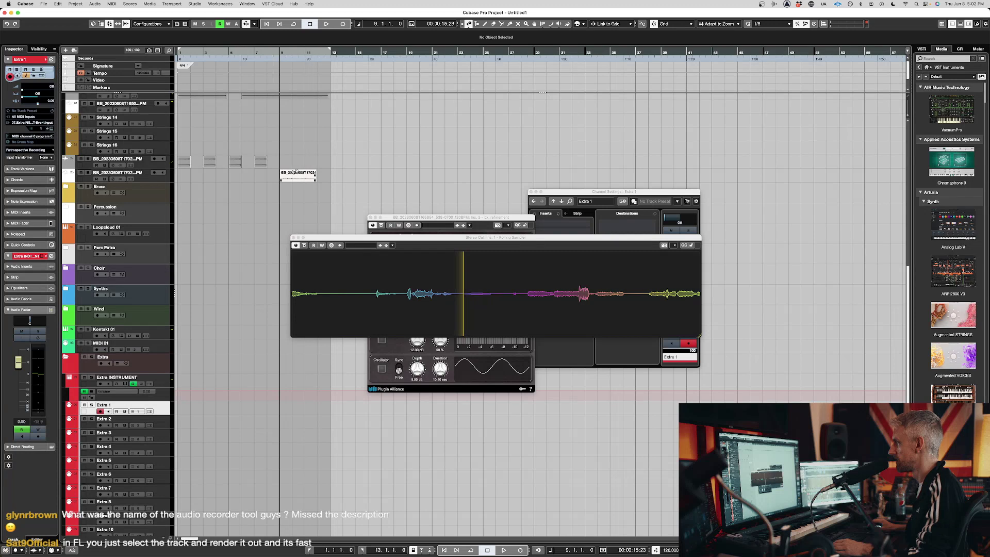
left_click(295, 176)
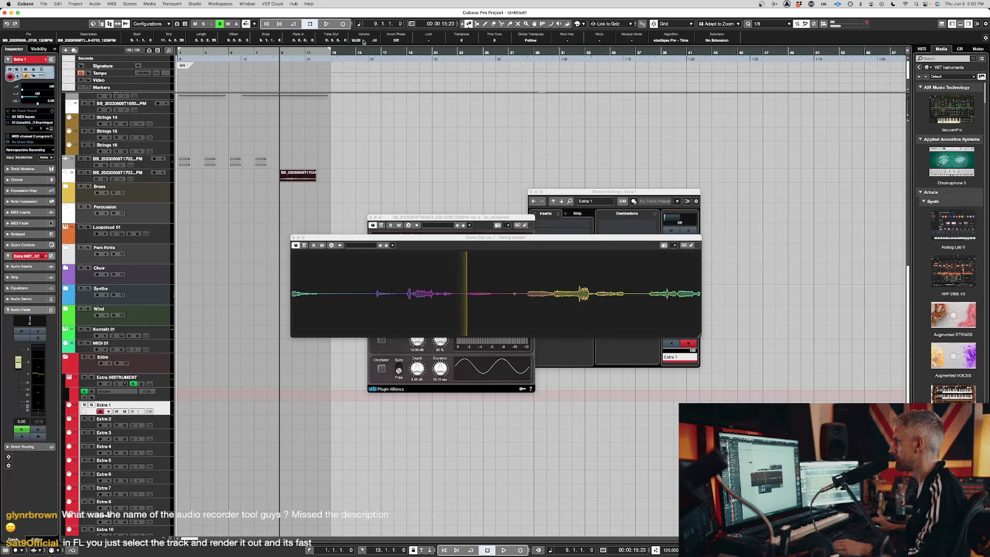
key("space")
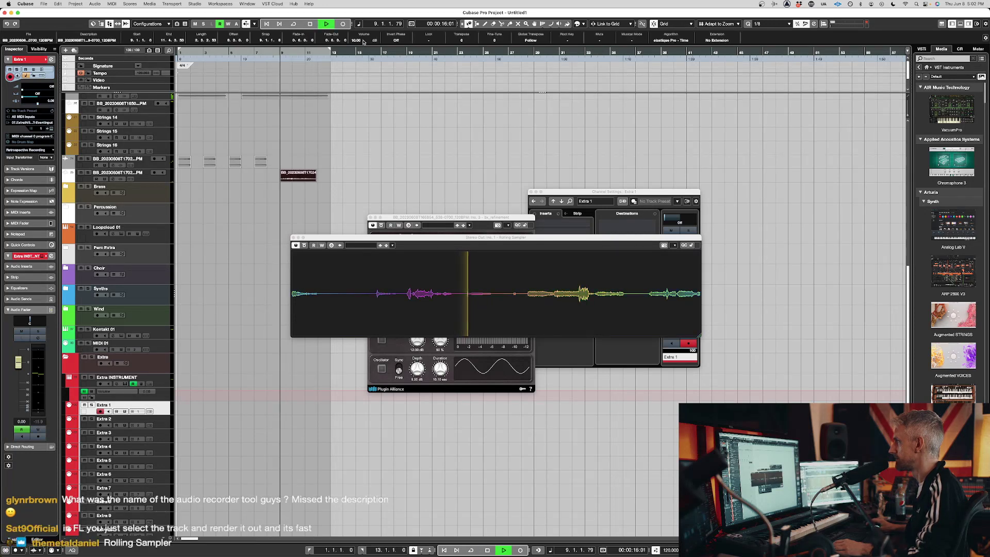
left_click(293, 238)
key("space")
- Set the clip's algorithm to élastique Pro - Tape, stretch it to about 14 bars, and move it to bar 1
left_click(672, 40)
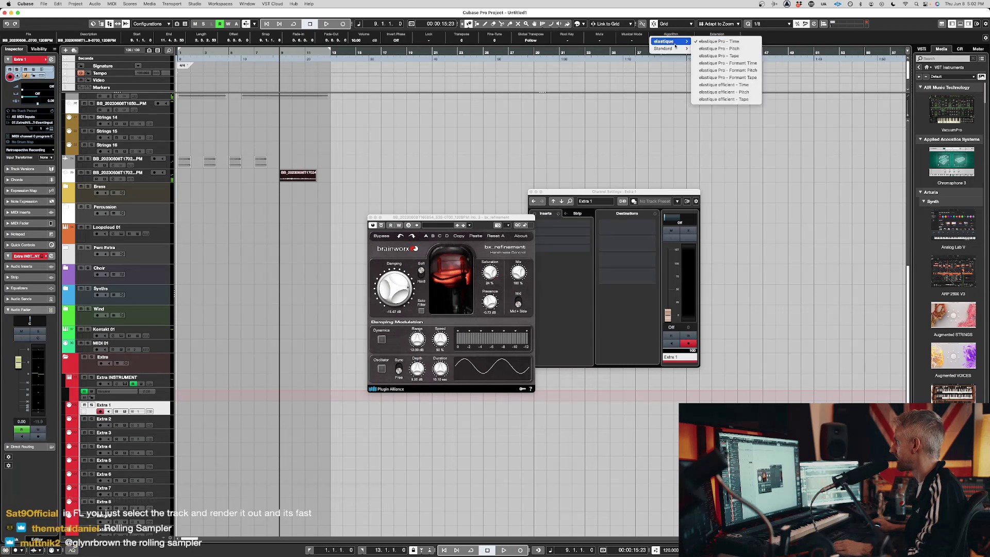
left_click(730, 56)
left_click_drag(315, 182, 456, 178)
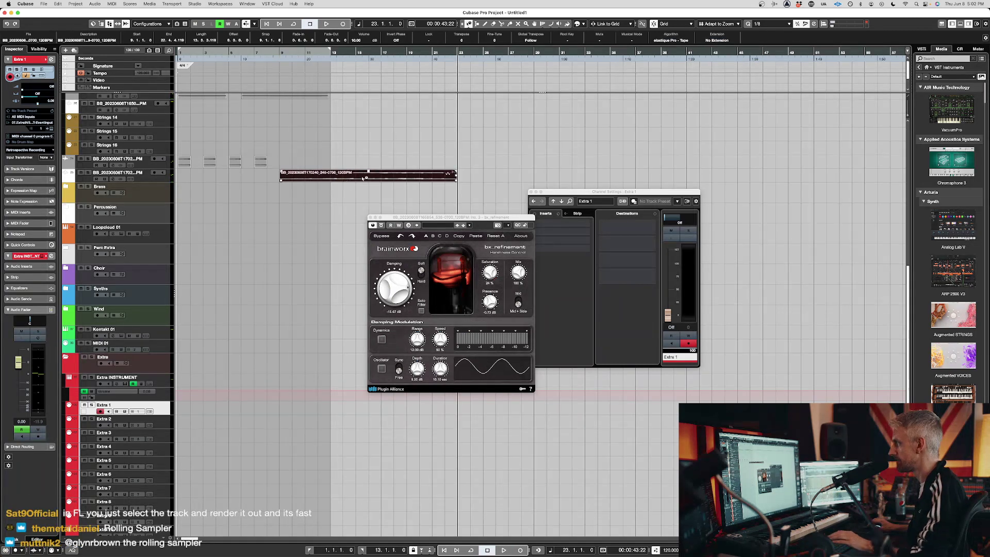
left_click_drag(362, 178, 261, 178)
key("space")
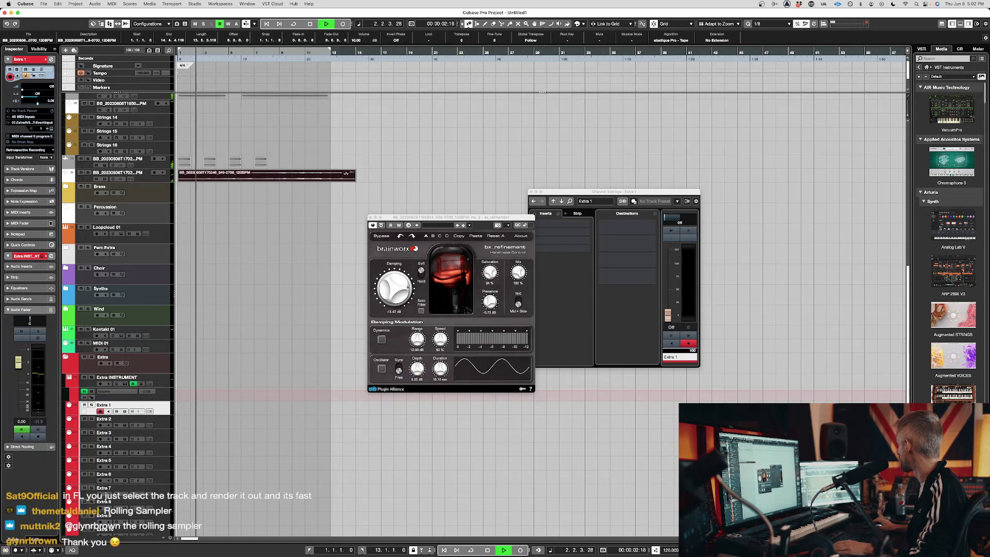
- Add Replika XT to the stretched clip's track and compress the clip to about 9 bars
left_click(131, 181)
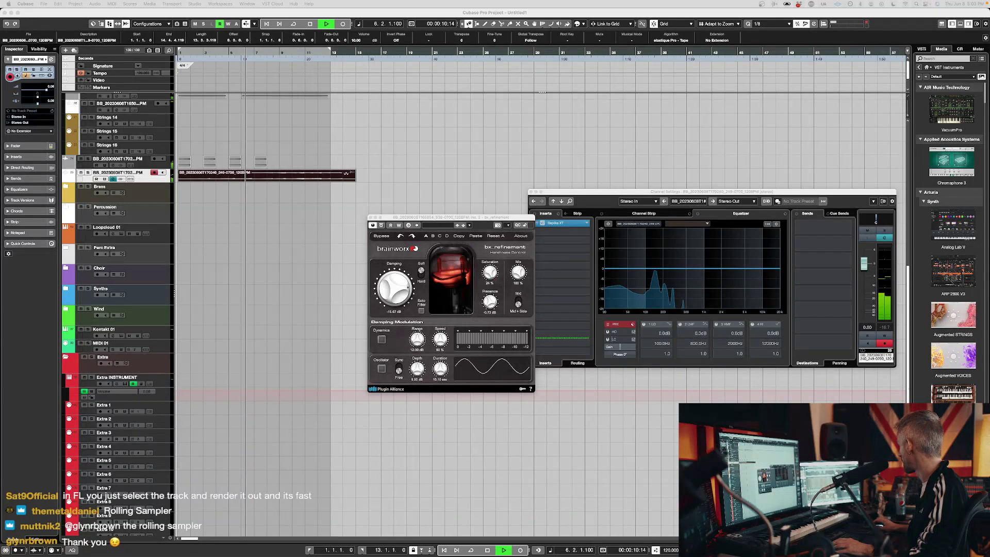
left_click(563, 222)
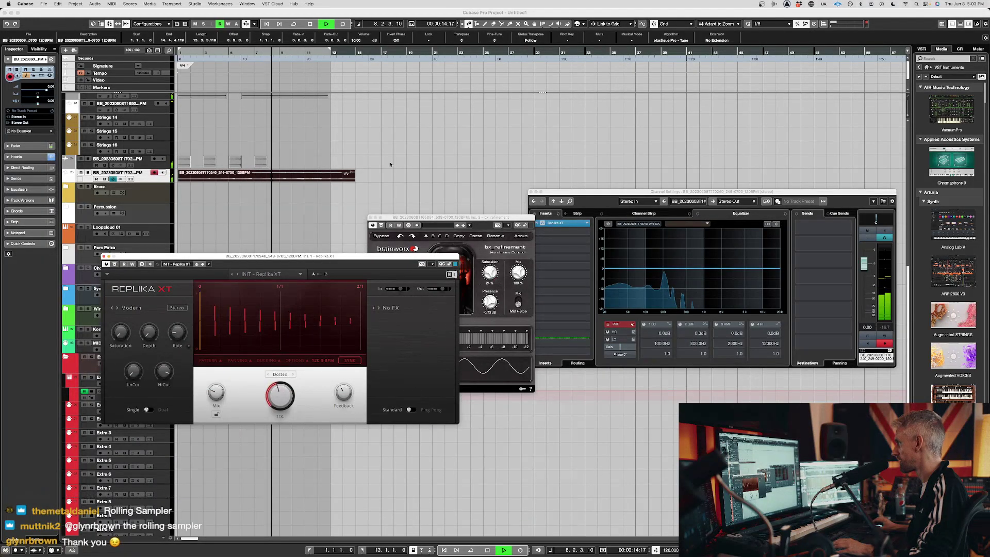
key("space")
left_click(292, 189)
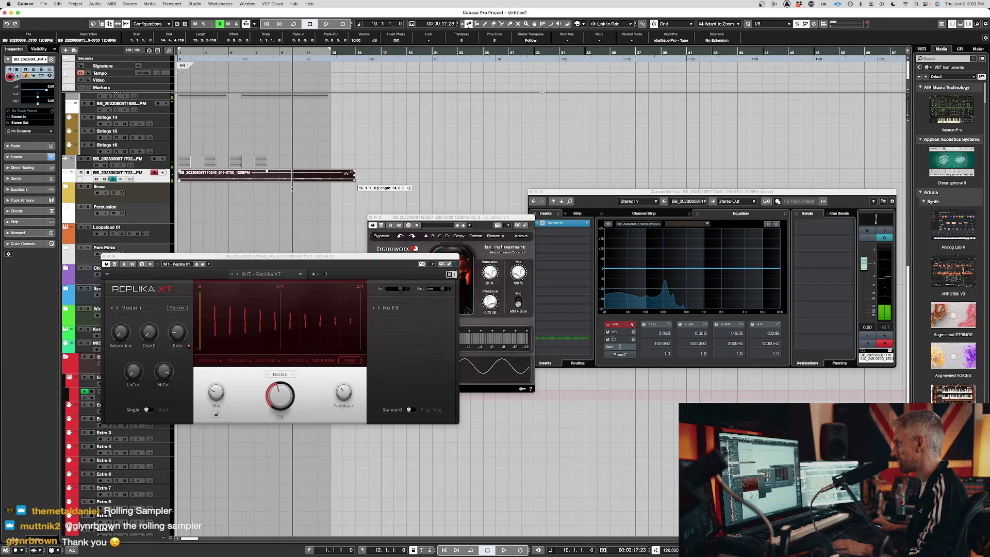
left_click_drag(292, 189, 293, 186)
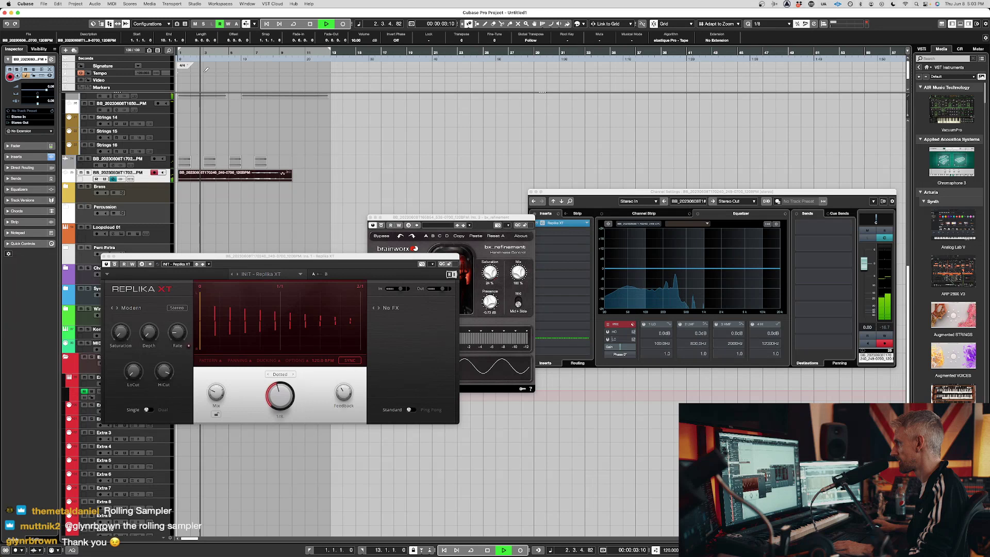
- Move the Replika XT window off the clip and stretch the clip to about 12 bars, ending at bar 13
scroll(224, 122, "up", 5)
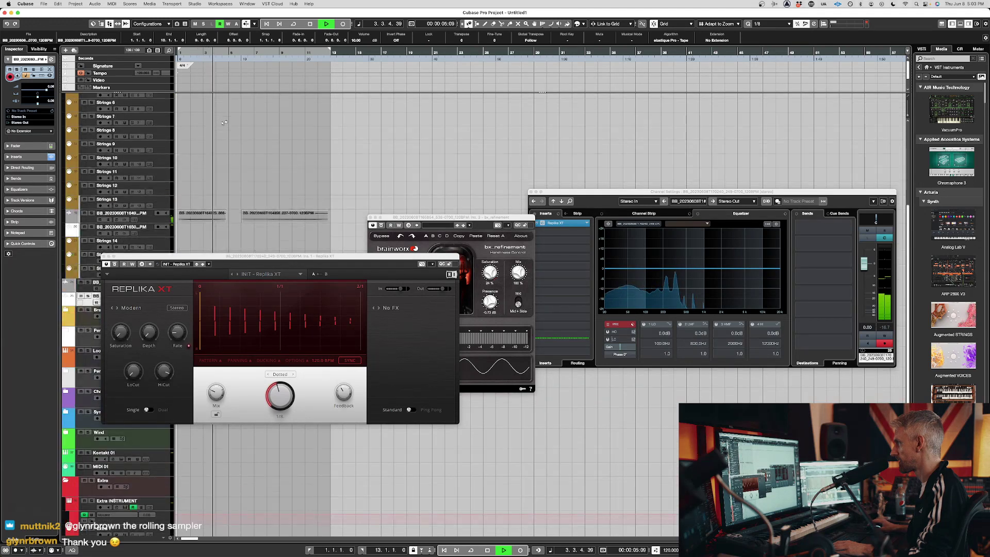
scroll(224, 123, "down", 1)
left_click_drag(250, 257, 506, 258)
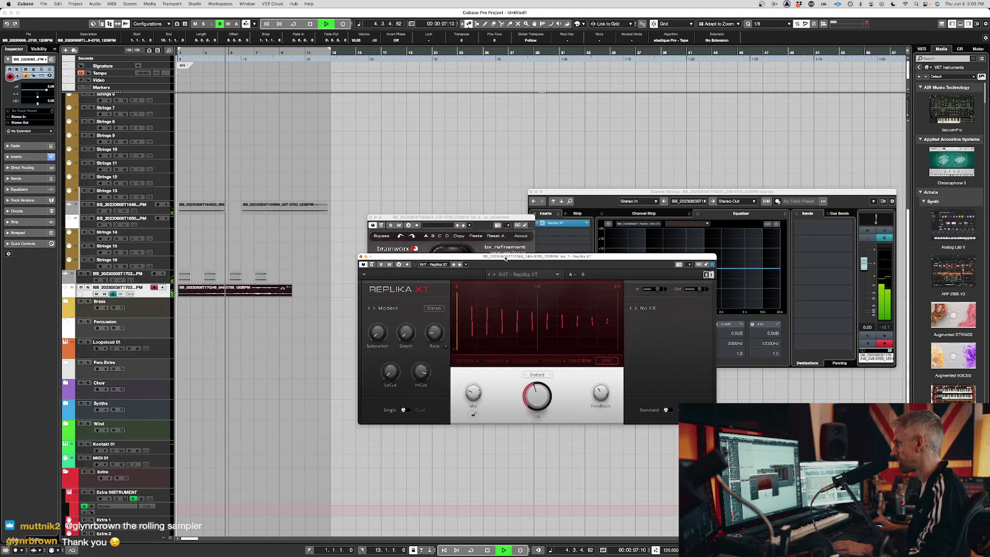
left_click_drag(291, 291, 320, 294)
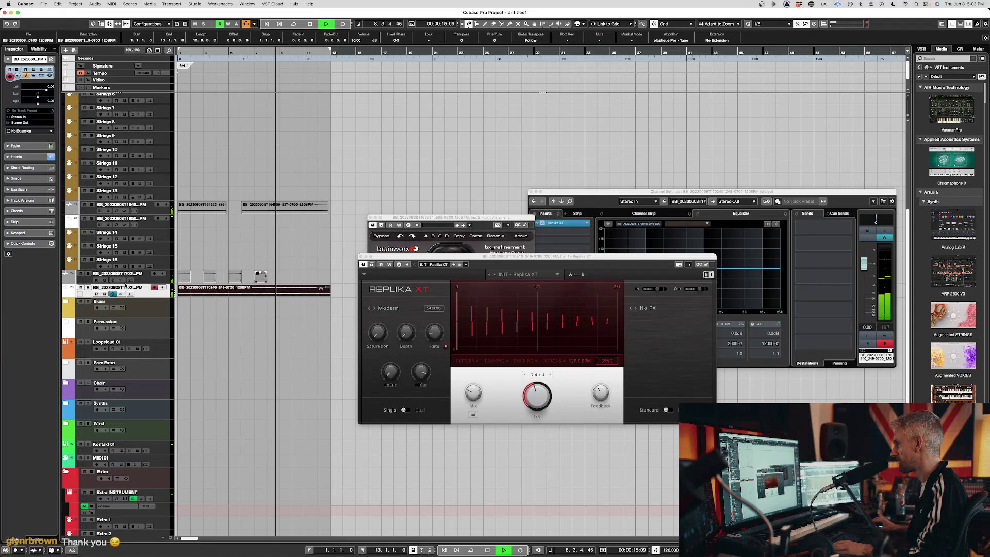
- With the track soloed, add Dumpster Fire after Replika XT and compress the clip to about 8 bars, replaying it from the start
left_click(88, 288)
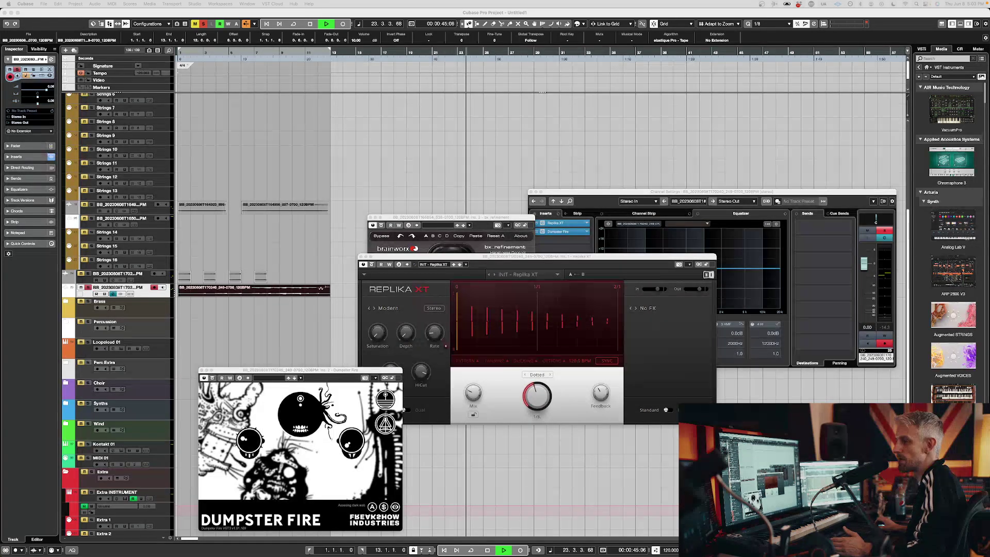
key("Home")
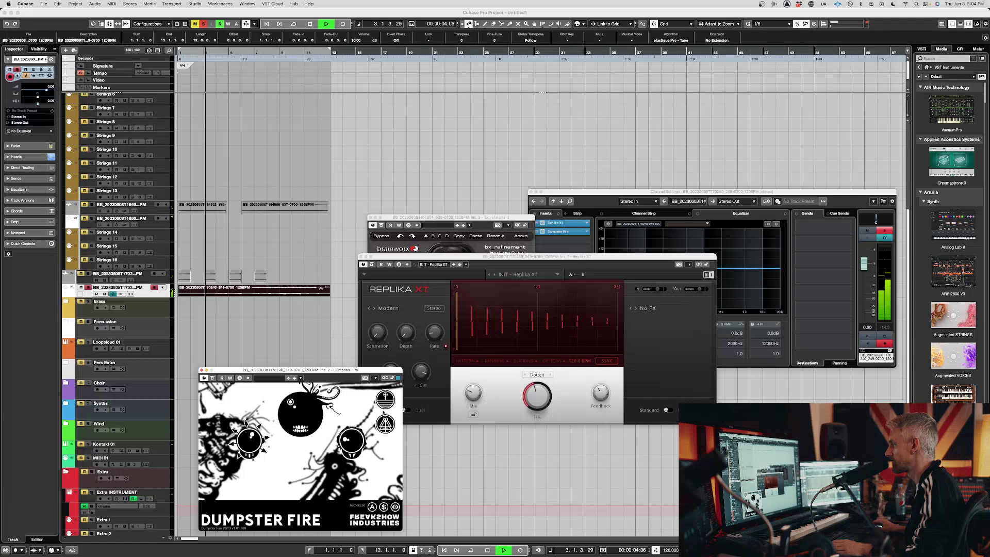
left_click_drag(329, 297, 280, 298)
key("space")
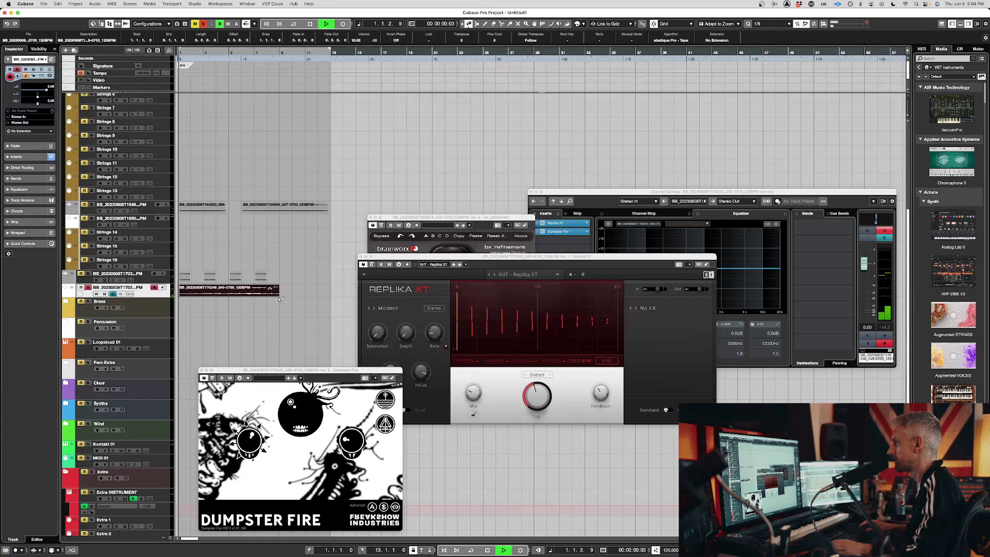
- Toggle the two side switches in Dumpster Fire, then sort the VST effects by category and add the ADAPTIVERB reverb to the track
left_click(385, 397)
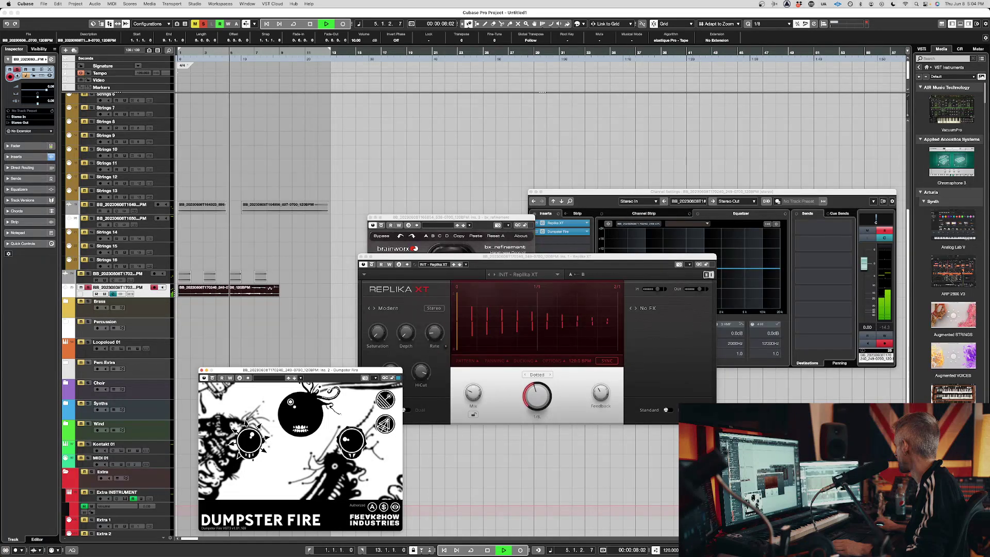
left_click(925, 67)
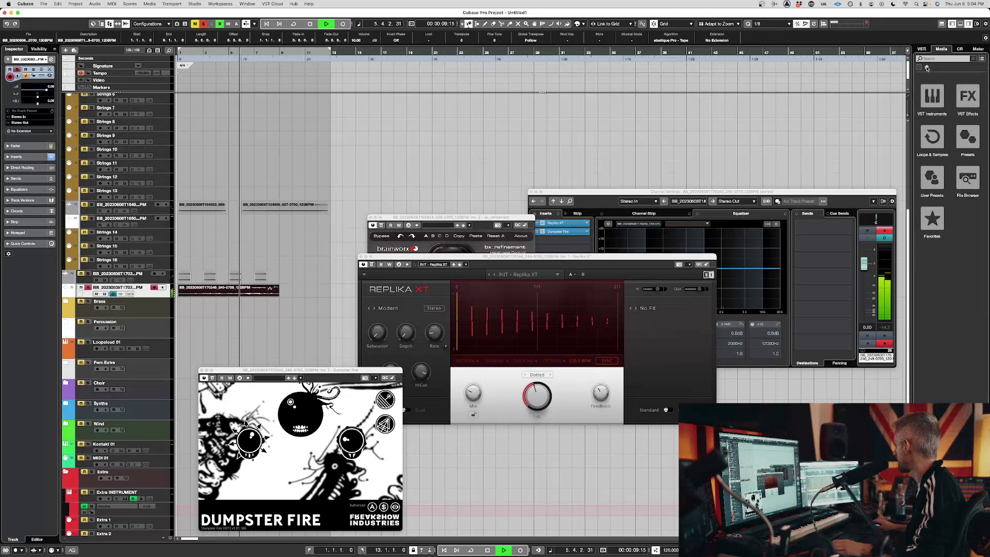
left_click(969, 98)
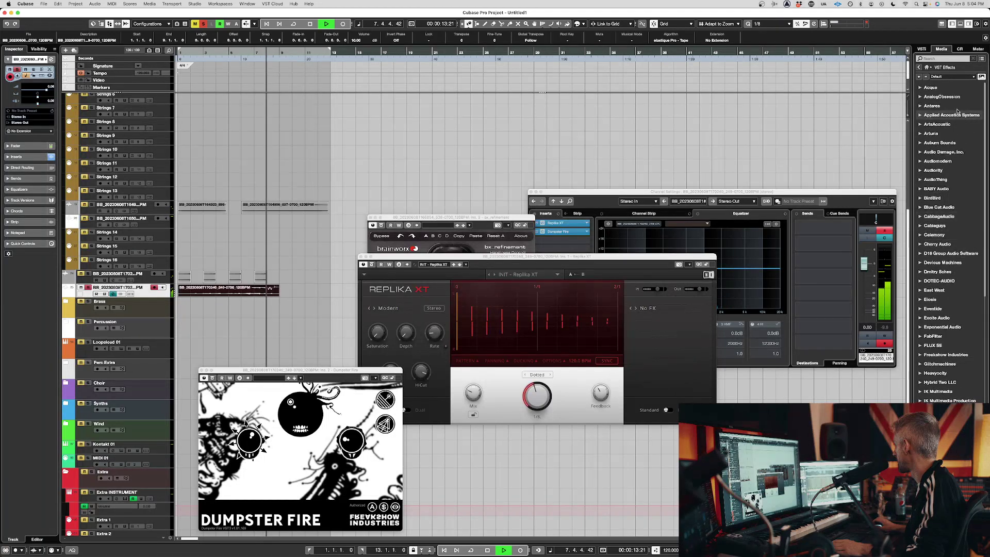
left_click(918, 76)
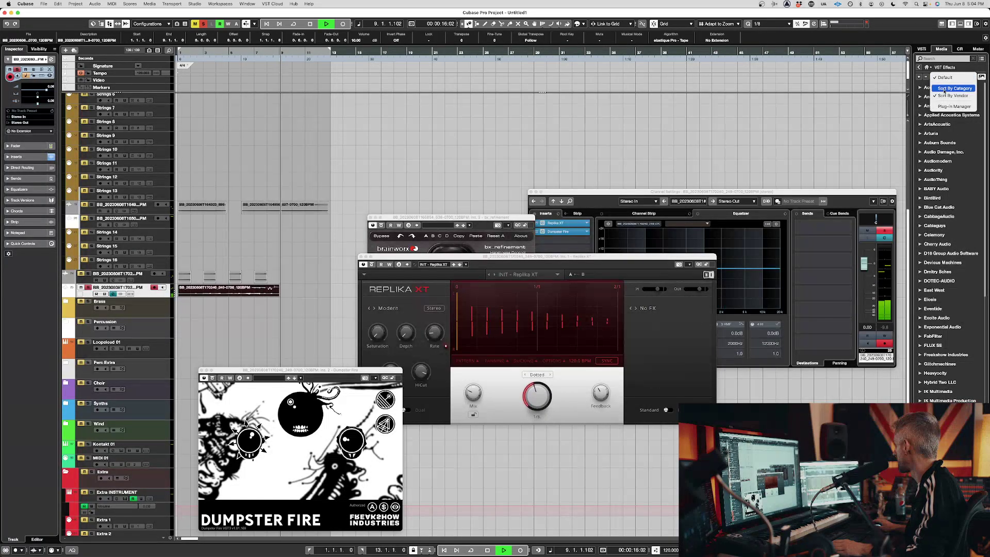
left_click(949, 89)
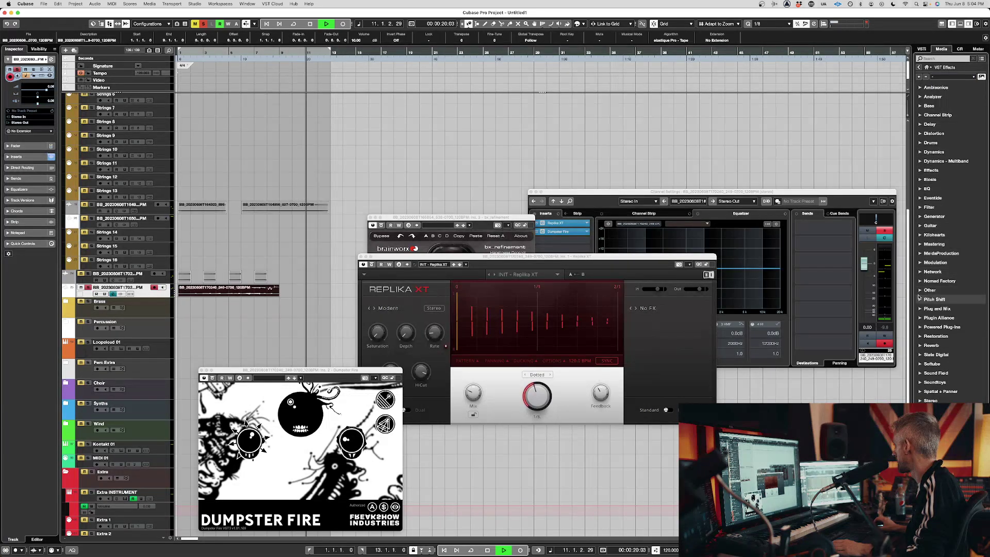
left_click(928, 345)
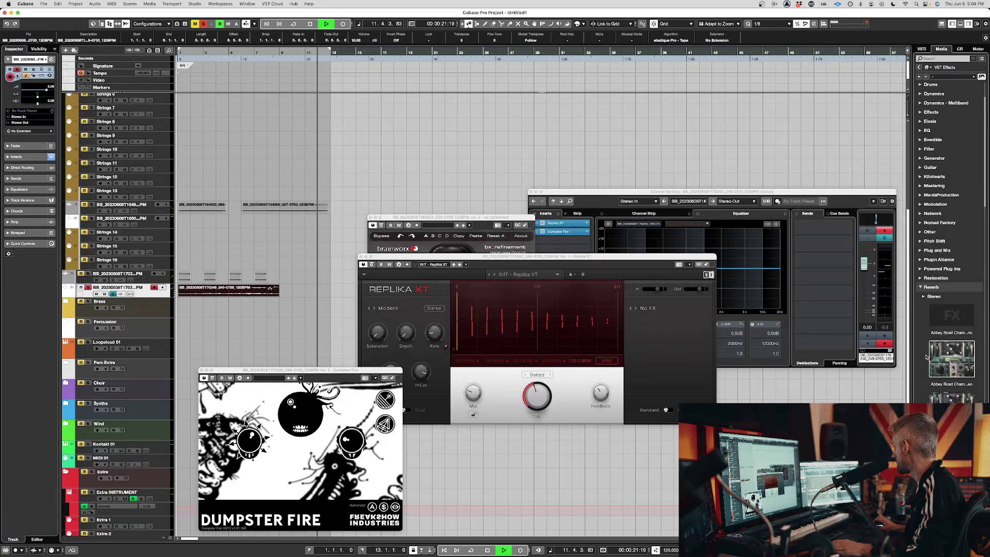
scroll(928, 355, "up", 10)
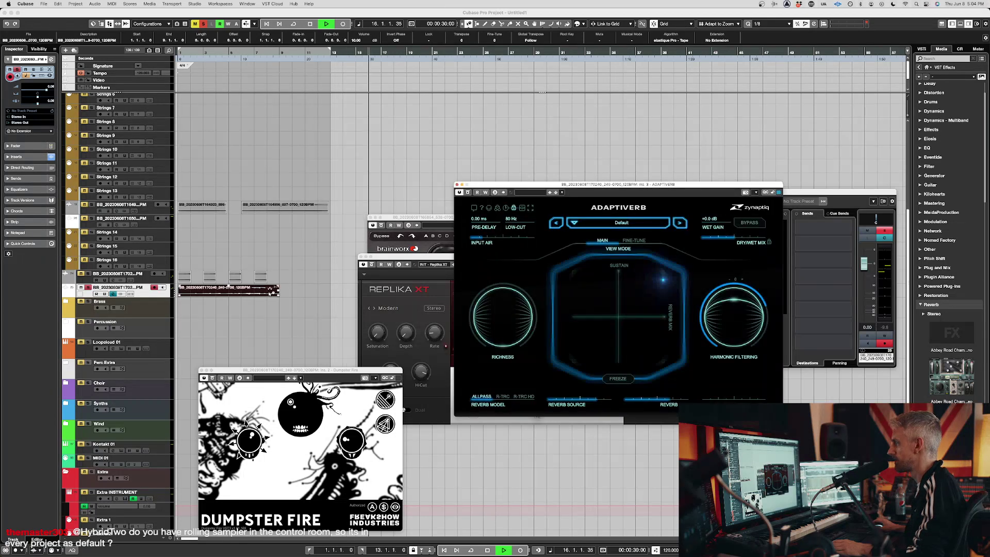
- Replay the clip from the start while adjusting ADAPTIVERB's dry/wet mix and Richness
key("Home")
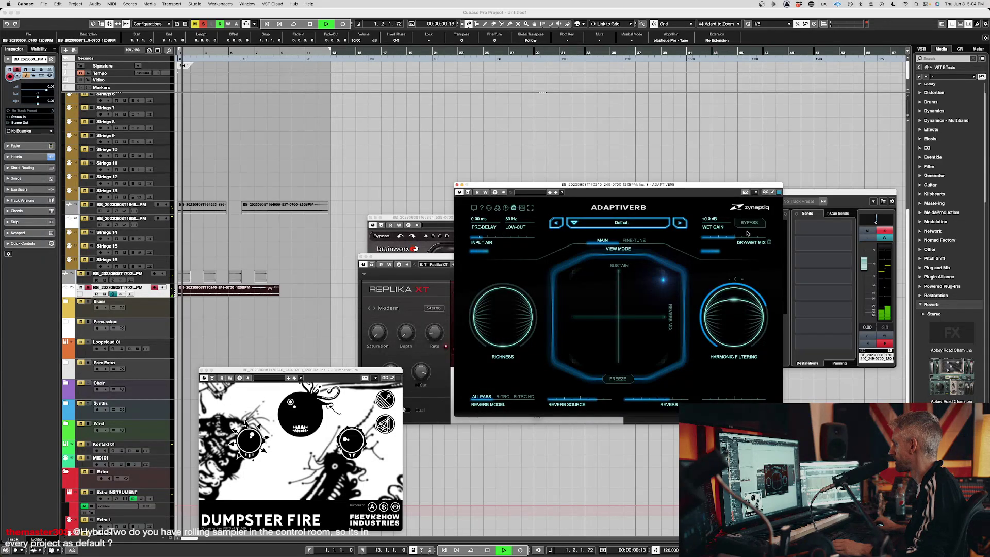
mouse_move(745, 237)
left_mouse_down()
mouse_move(762, 236)
mouse_move(754, 237)
left_mouse_up()
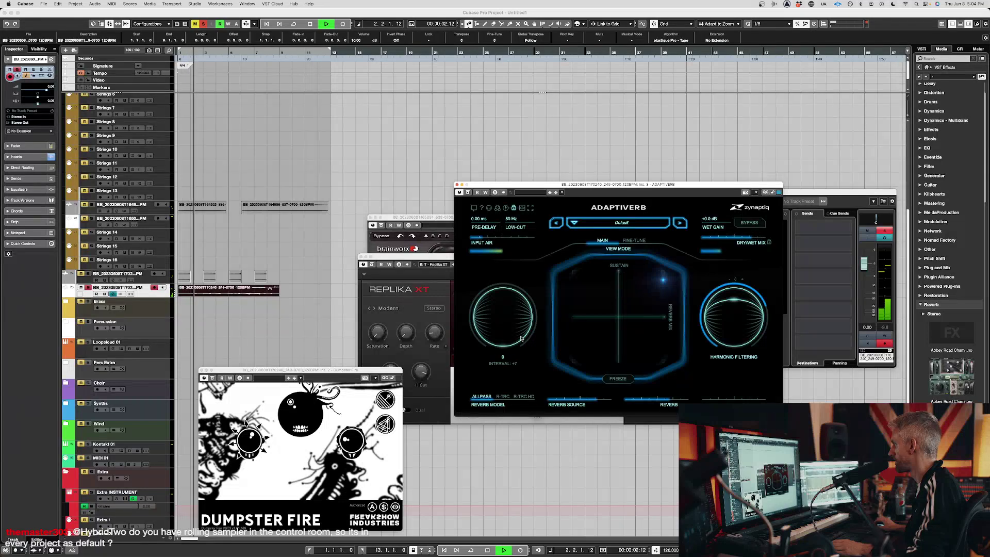
left_click_drag(503, 315, 501, 290)
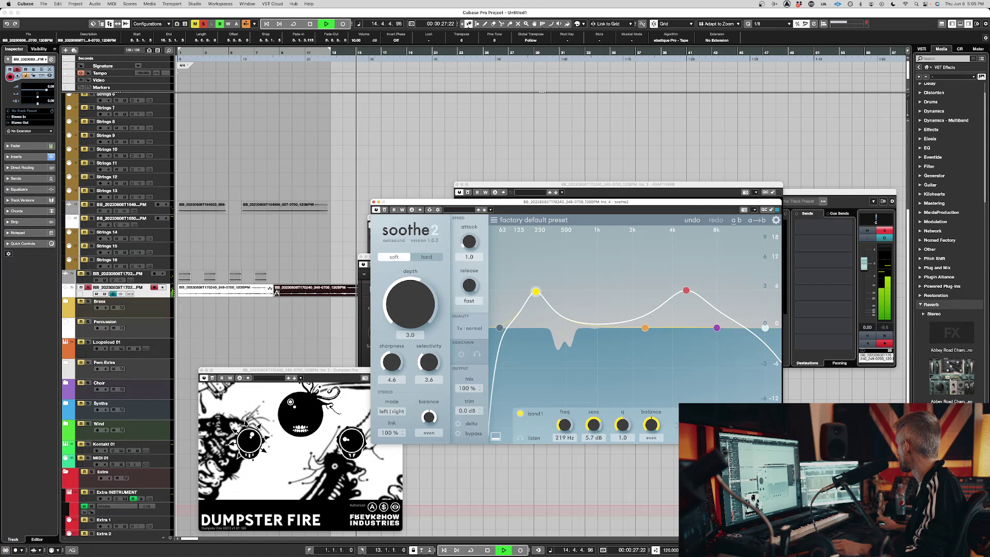
- Set the locators around the two stretched clips and replay them from bar 1, with Rolling Sampler open and moved clear of the clips
key("space")
left_click(248, 292)
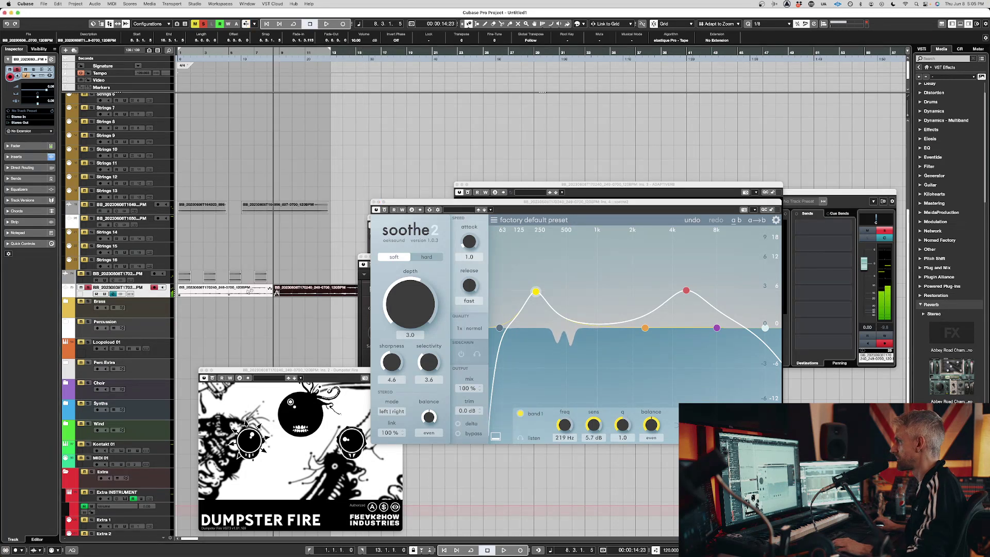
key("Home")
key("p")
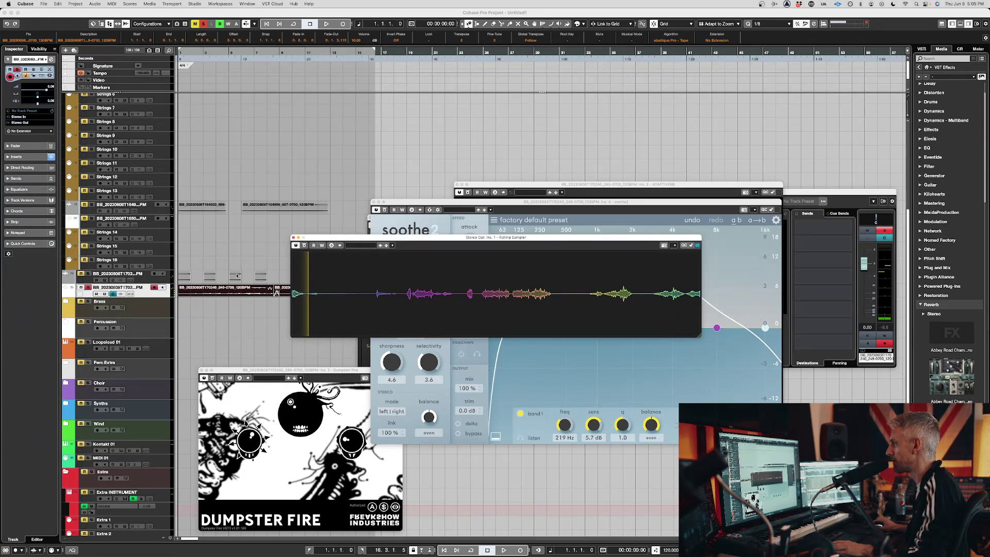
left_click(230, 290)
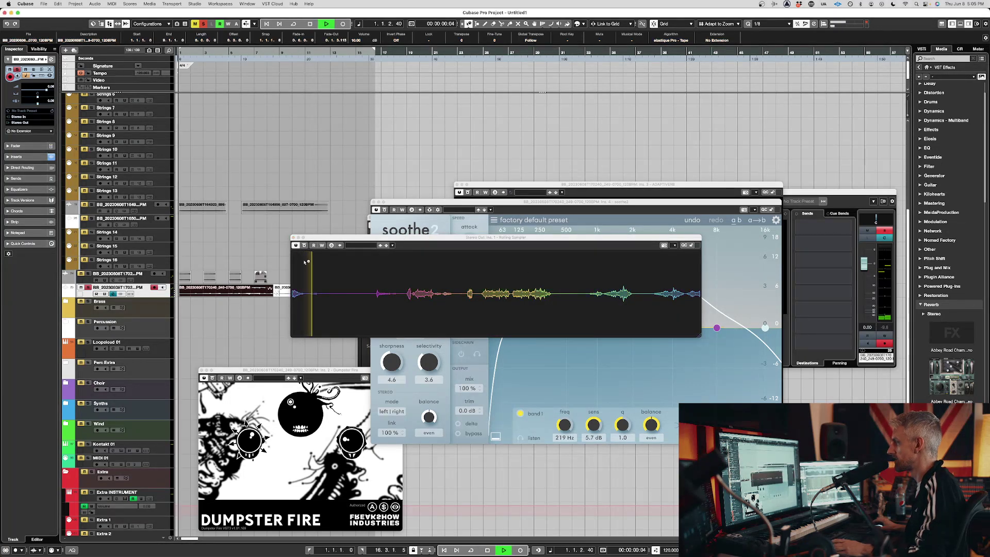
left_click_drag(336, 238, 471, 158)
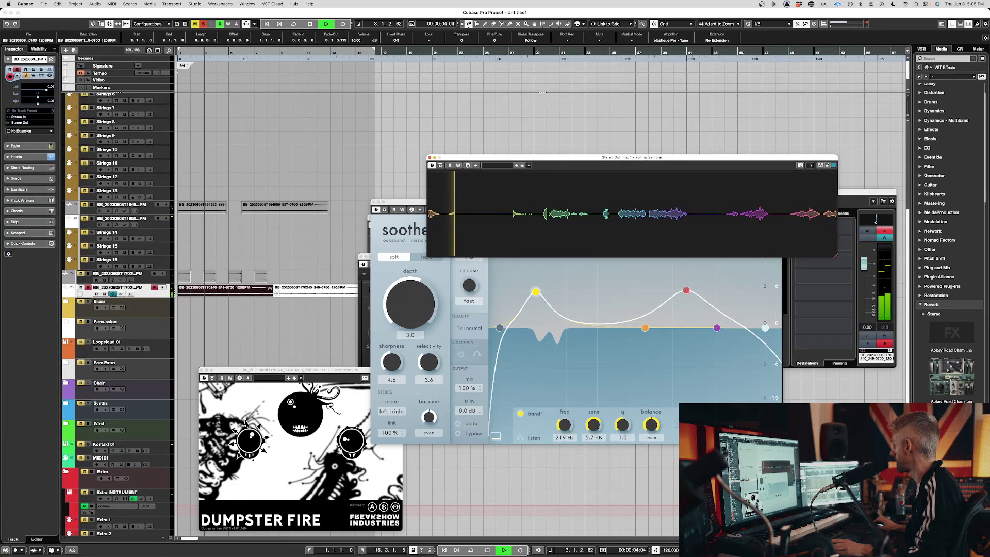
- Bring Rolling Sampler forward, select the newly captured passage in its waveform, and clear the selection
key("super+Tab")
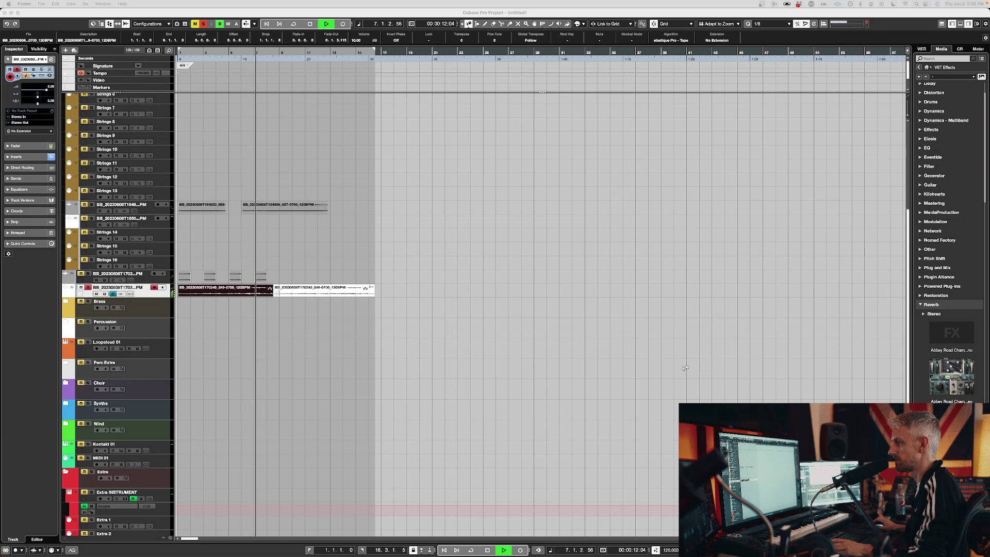
left_click(461, 360)
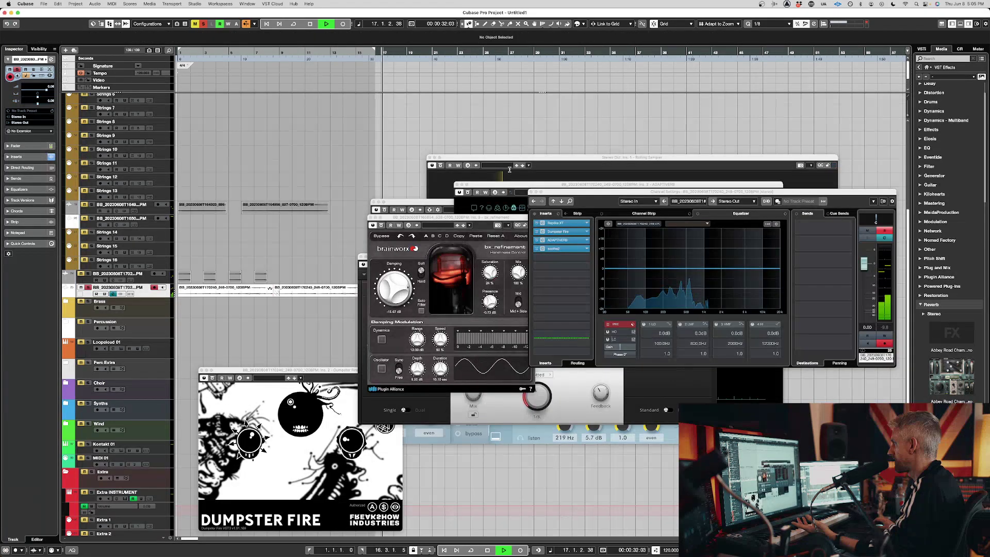
left_click(512, 160)
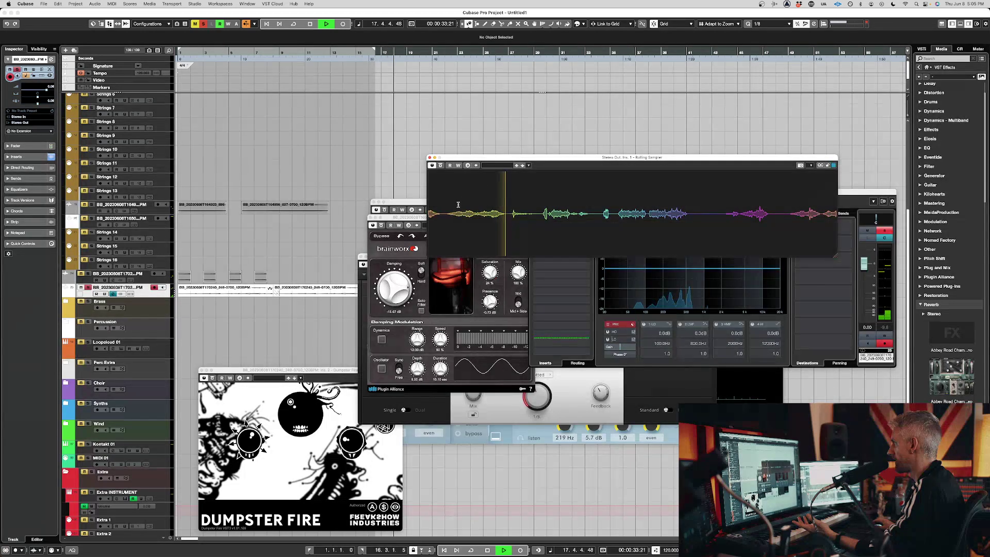
left_click_drag(445, 214, 506, 216)
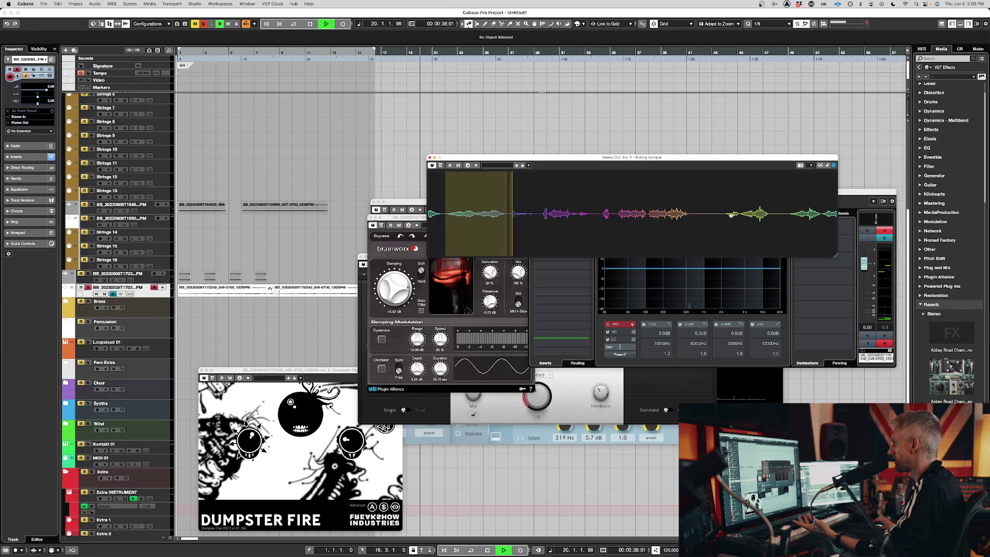
left_click(516, 214)
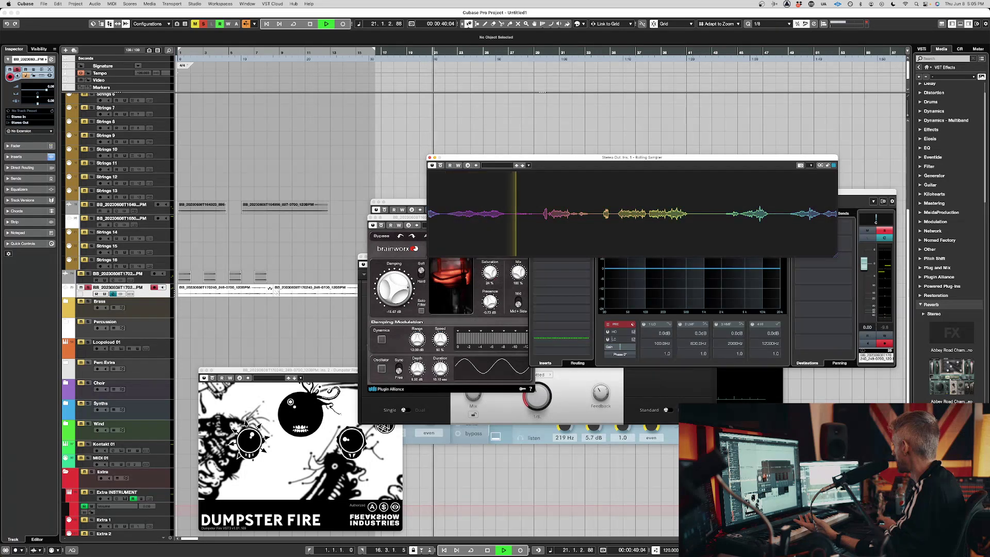
- Dismiss the overlapping-events list on the stretched clip and turn off solo on its track
key("super+Tab")
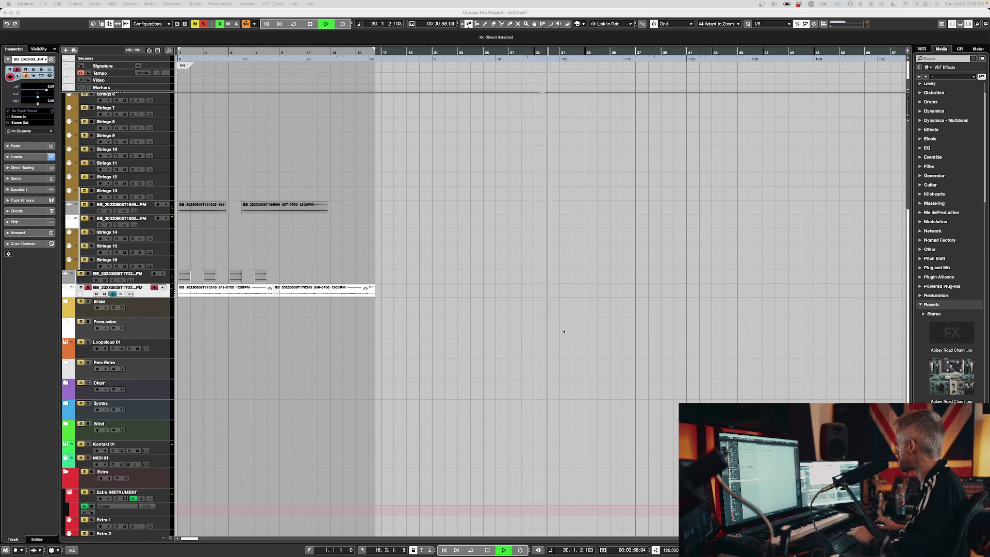
key("e")
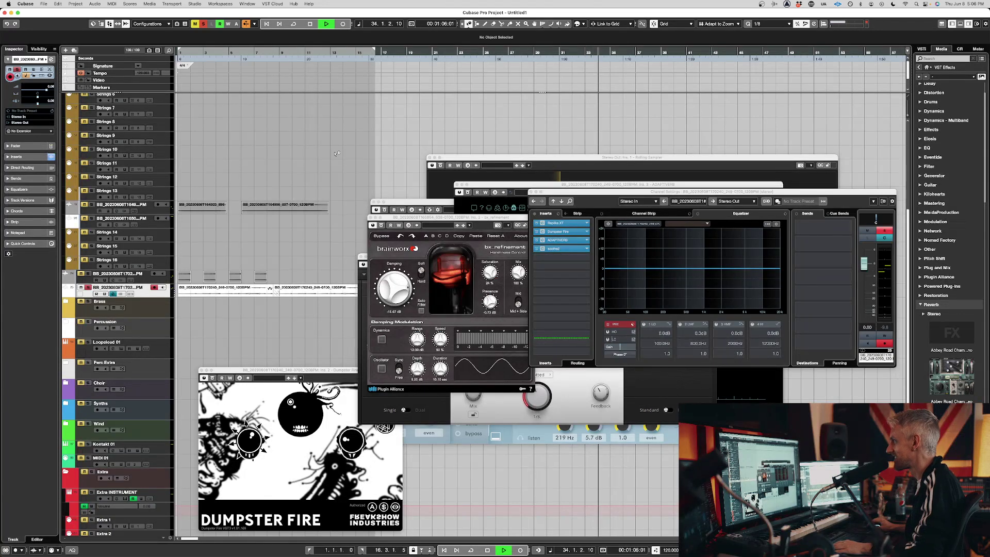
left_click(228, 300)
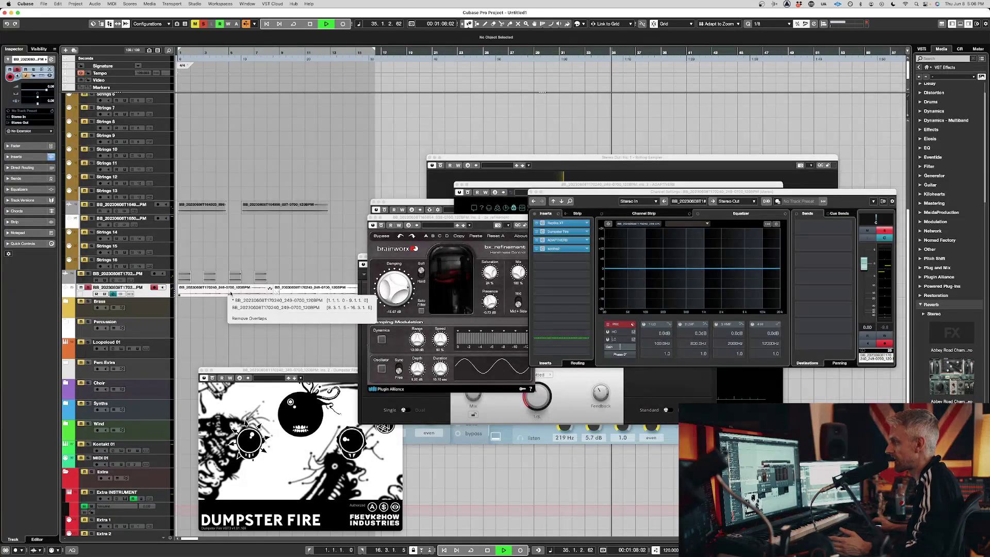
left_click(231, 293)
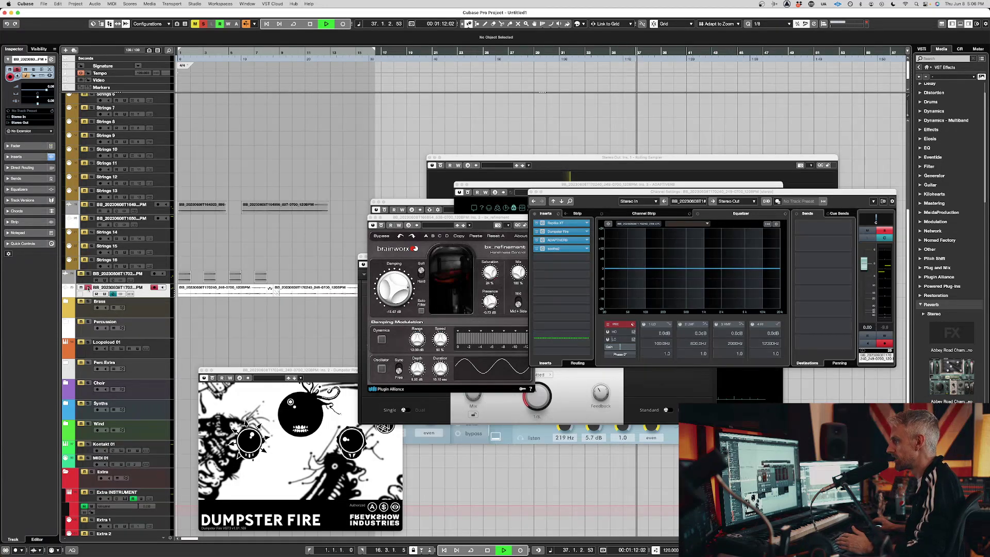
scroll(229, 156, "up", 5)
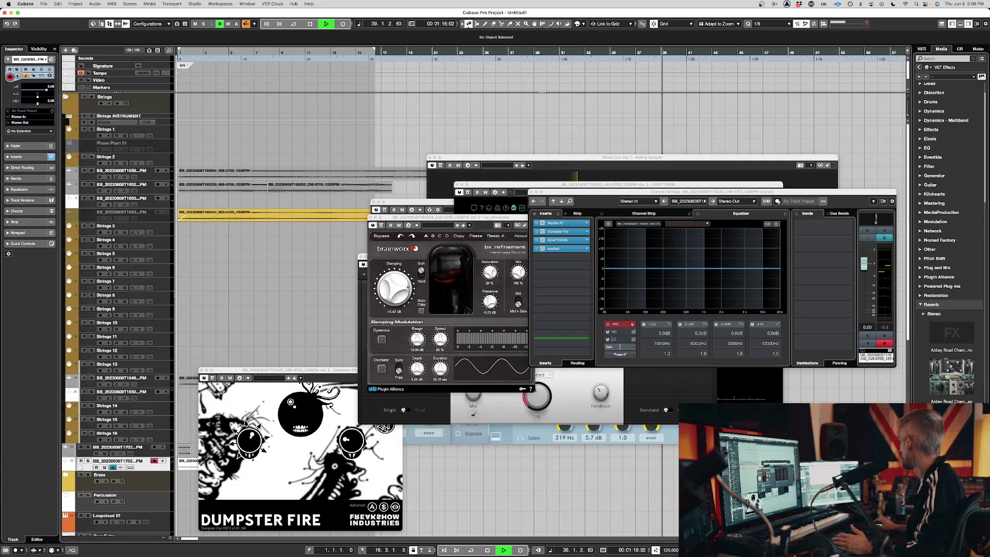
- Enable the disabled Phase Plant 01 track in the Strings folder
key("super+Tab")
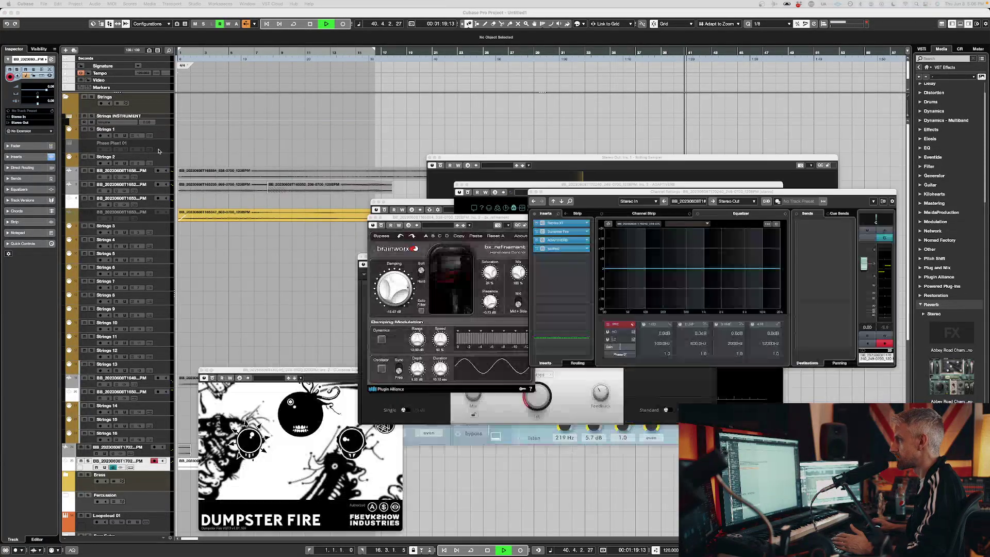
left_click(168, 148)
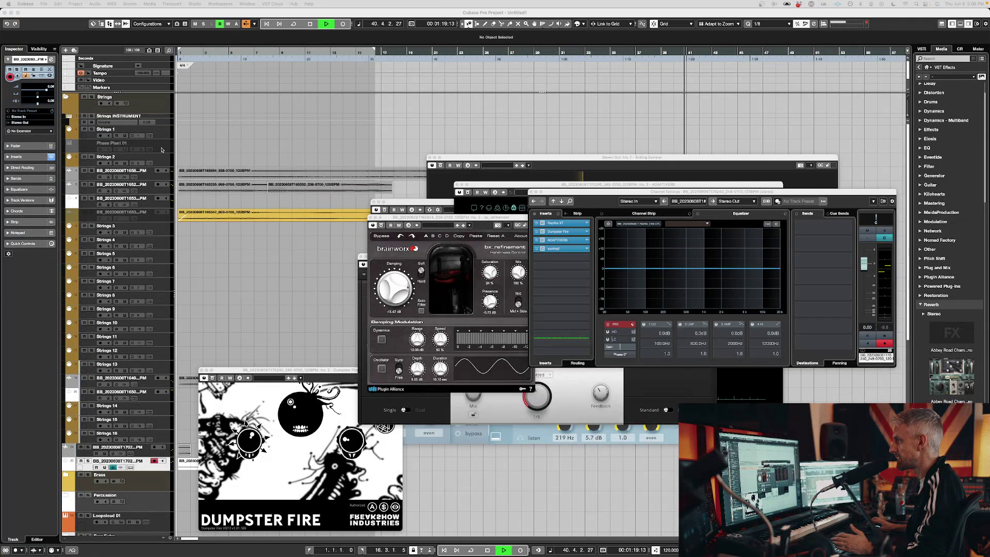
right_click(165, 149)
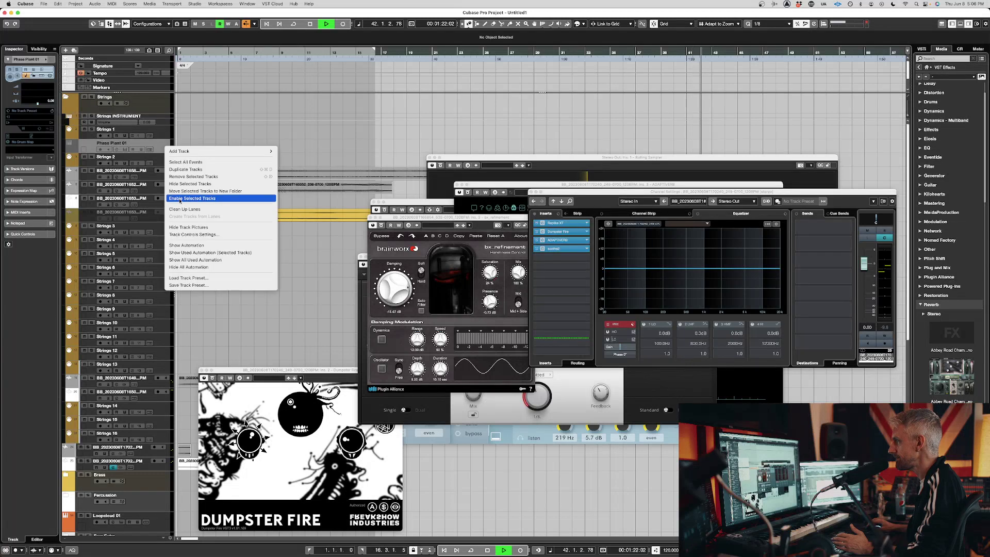
left_click(220, 210)
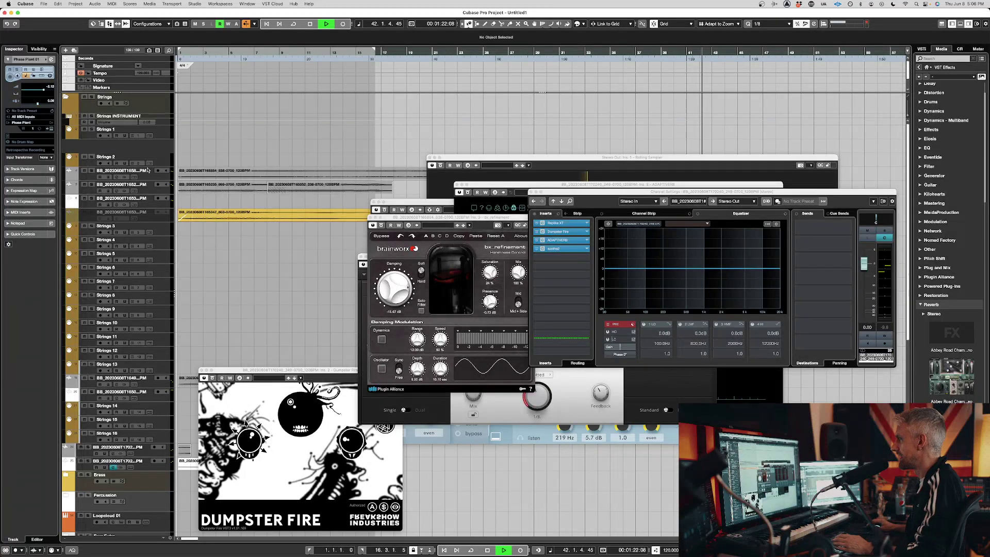
- Open Phase Plant on the Phase Plant 01 track and load the pad sample file into the GranPad patch's granular generator
left_click(159, 149)
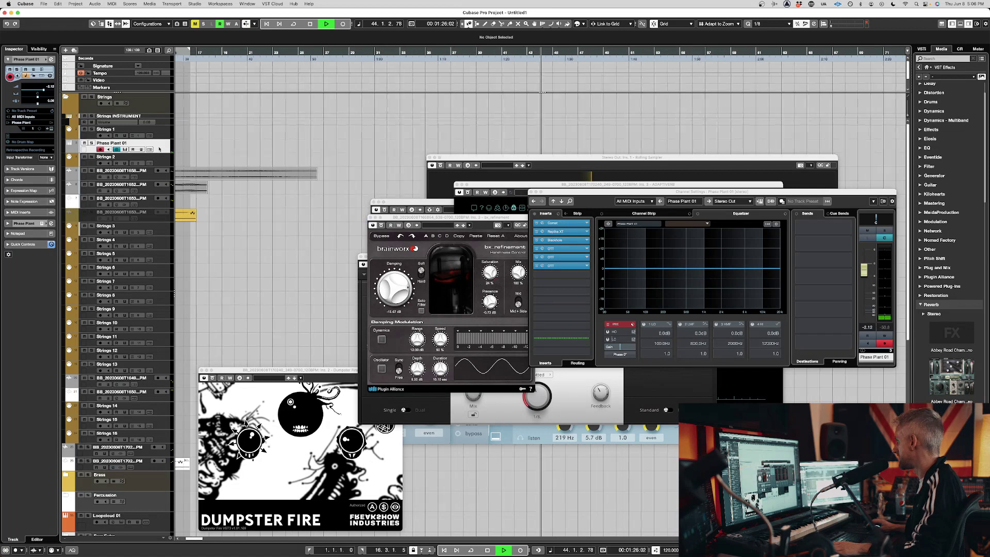
left_click(125, 149)
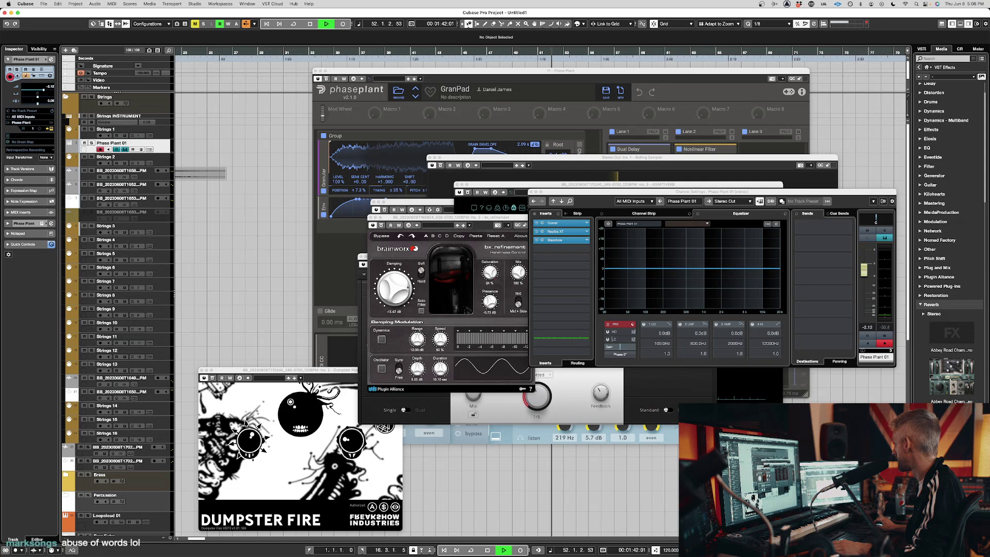
left_click_drag(0, 155, 389, 153)
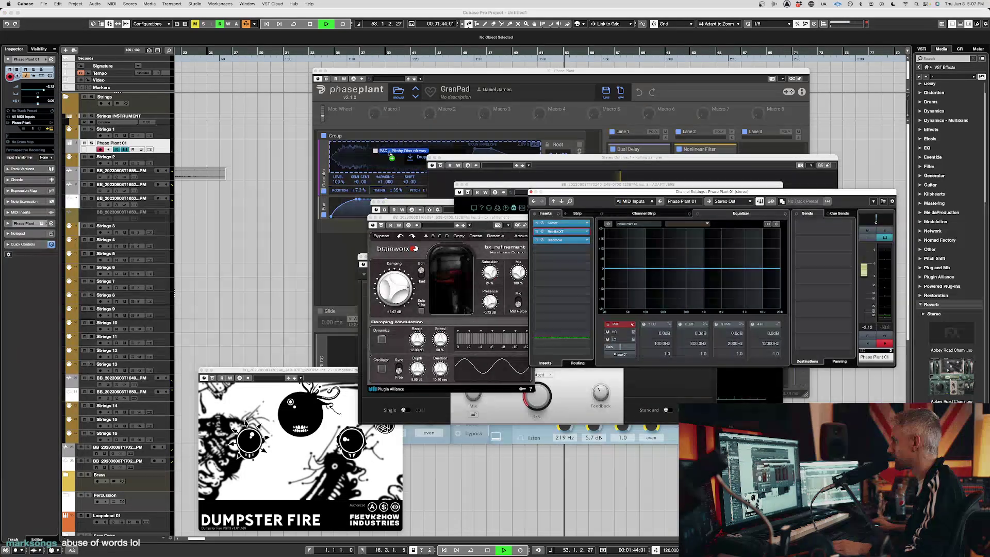
left_click_drag(382, 78, 382, 77)
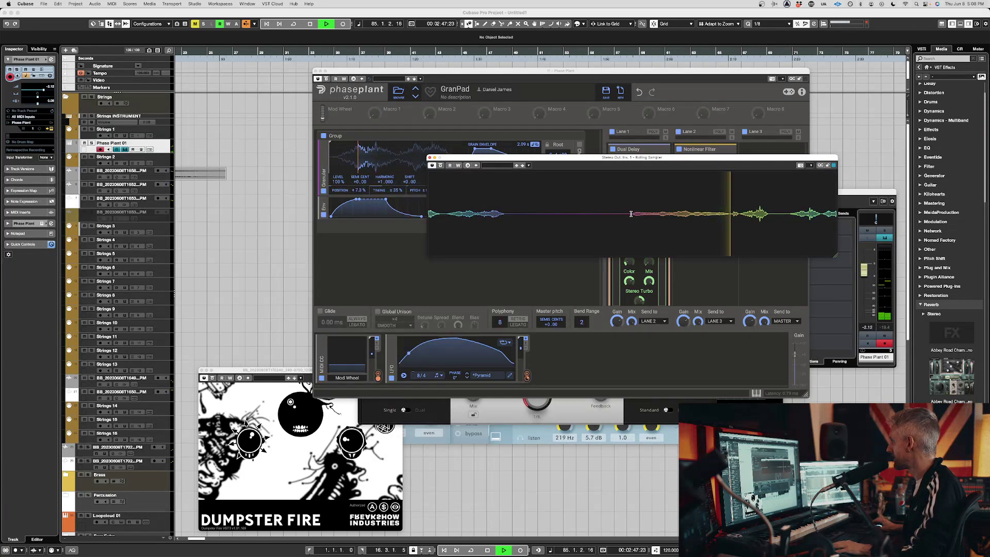
- Select the captured Phase Plant passage in Rolling Sampler, place it on a new audio track among the Strings tracks, and close Phase Plant
left_click_drag(633, 213, 702, 226)
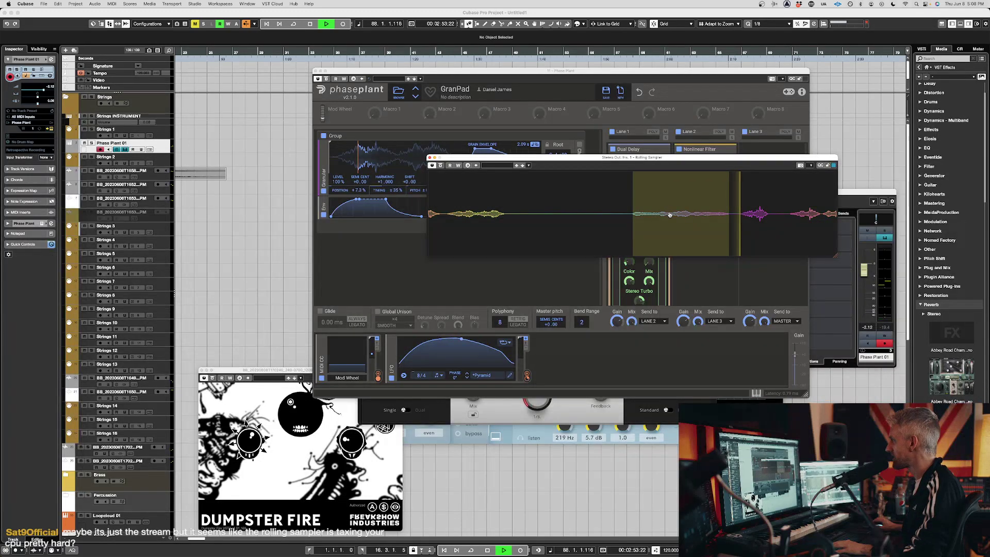
left_click_drag(151, 203, 147, 198)
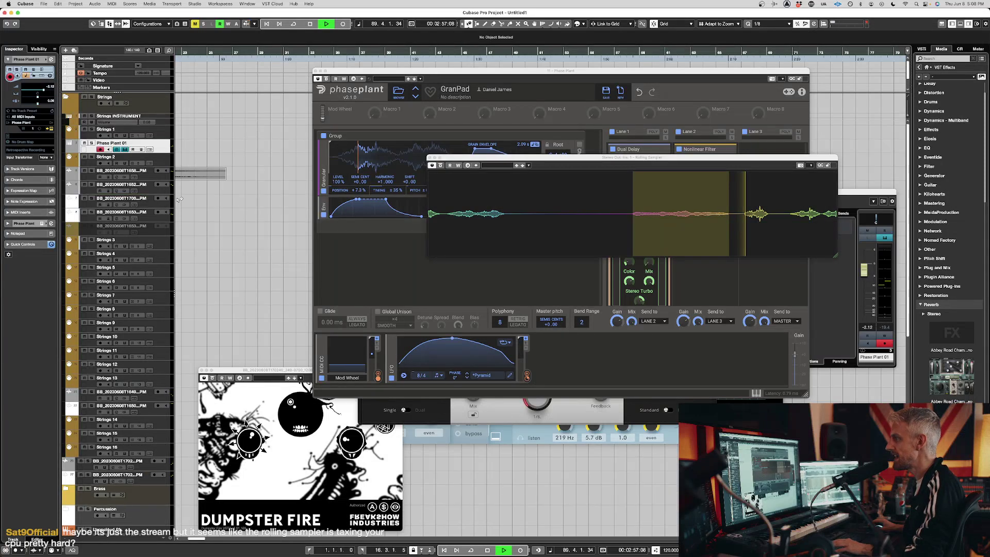
left_click(317, 71)
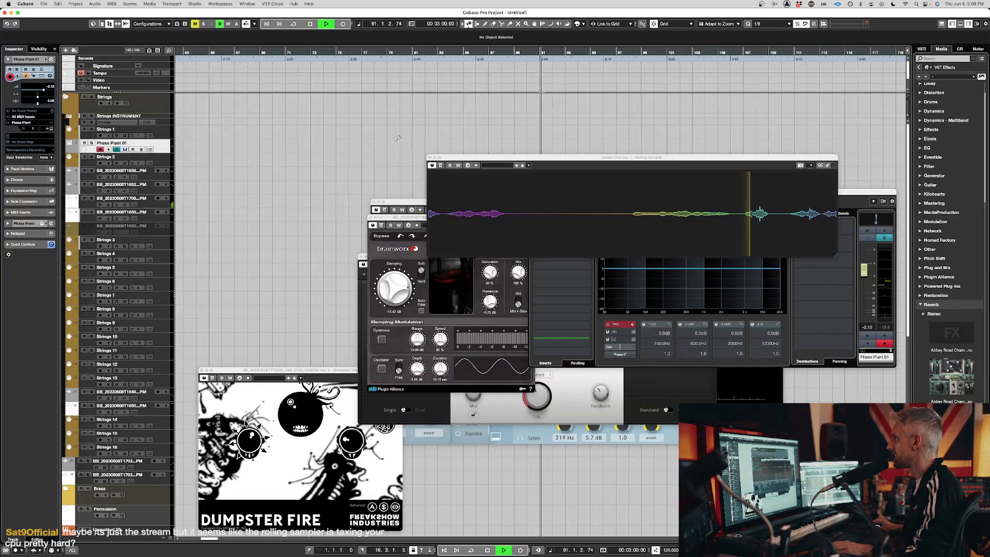
- Stop playback, close all open plug-in and channel windows, and move the new Phase Plant clip to the start of the project
key("space")
left_click(431, 158)
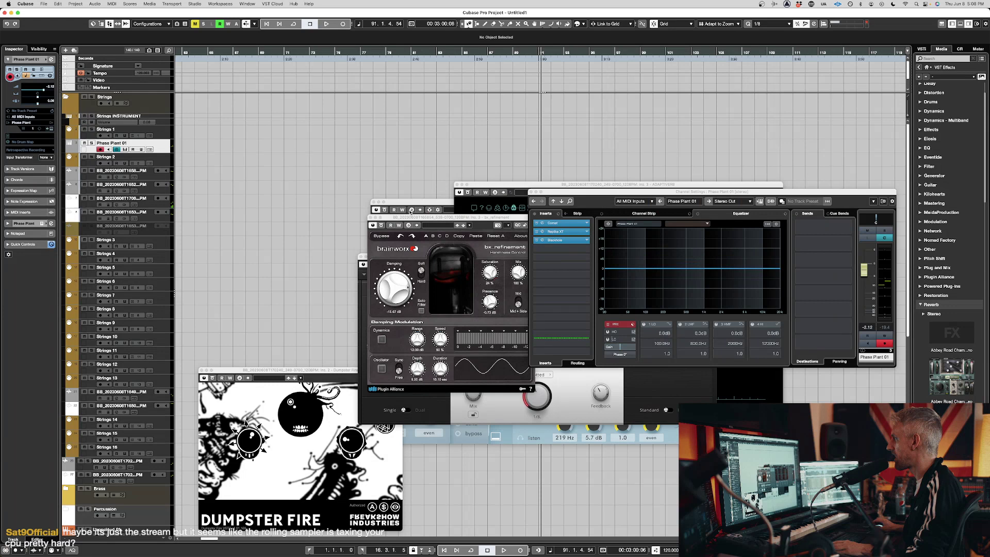
key("super+alt+w")
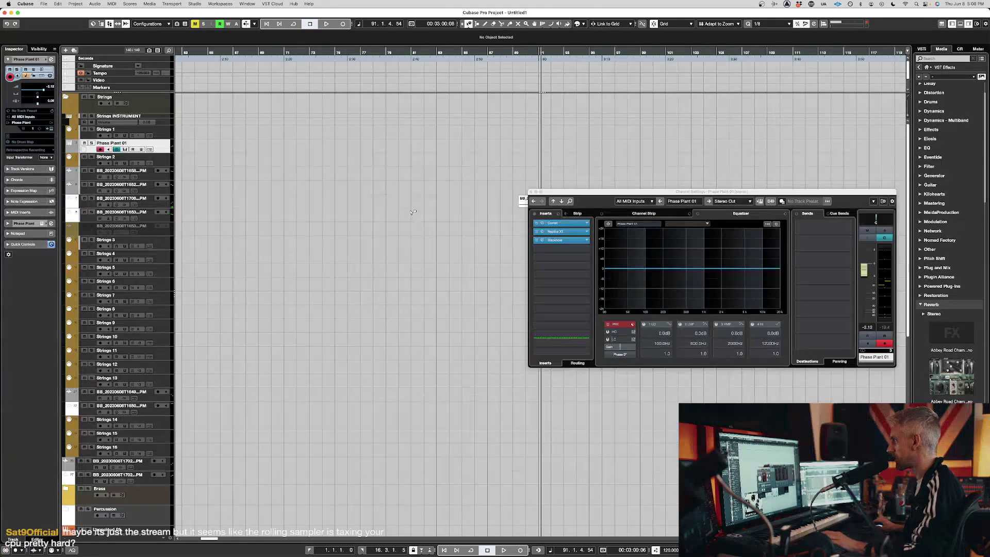
left_click(531, 192)
left_click_drag(536, 201, 195, 206)
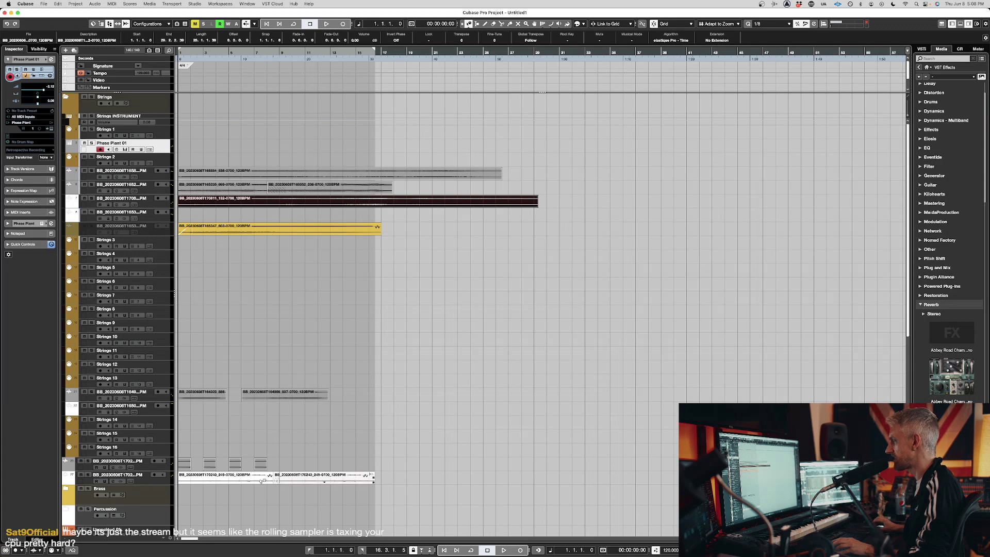
mouse_move(274, 205)
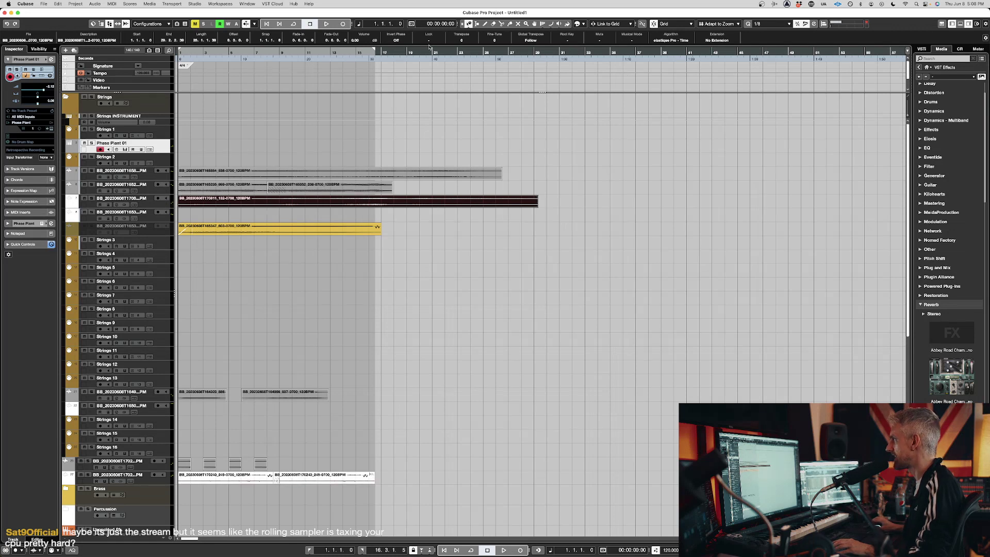
- Play the project from the start and audition the three upper Strings audio tracks by soloing them individually and in pairs
key("space")
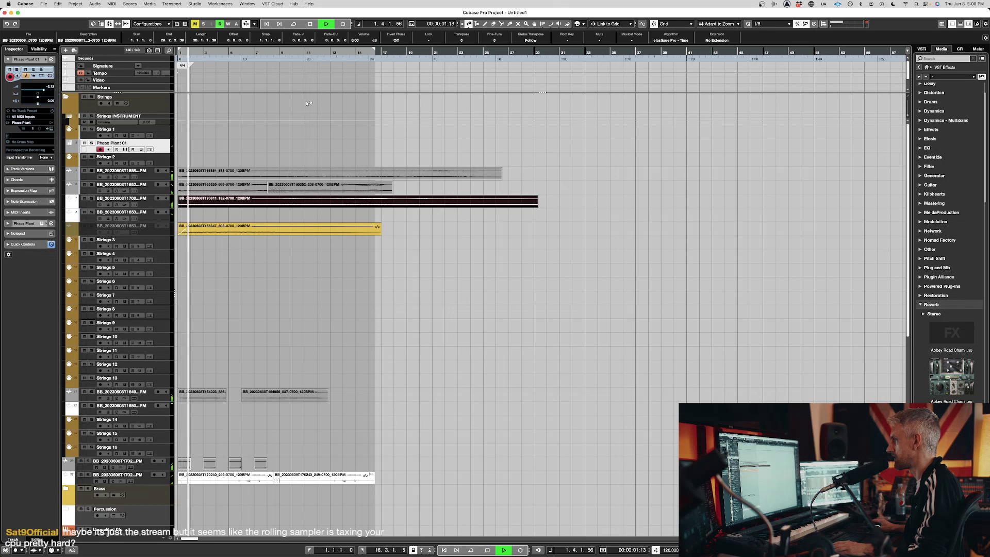
left_click(92, 185)
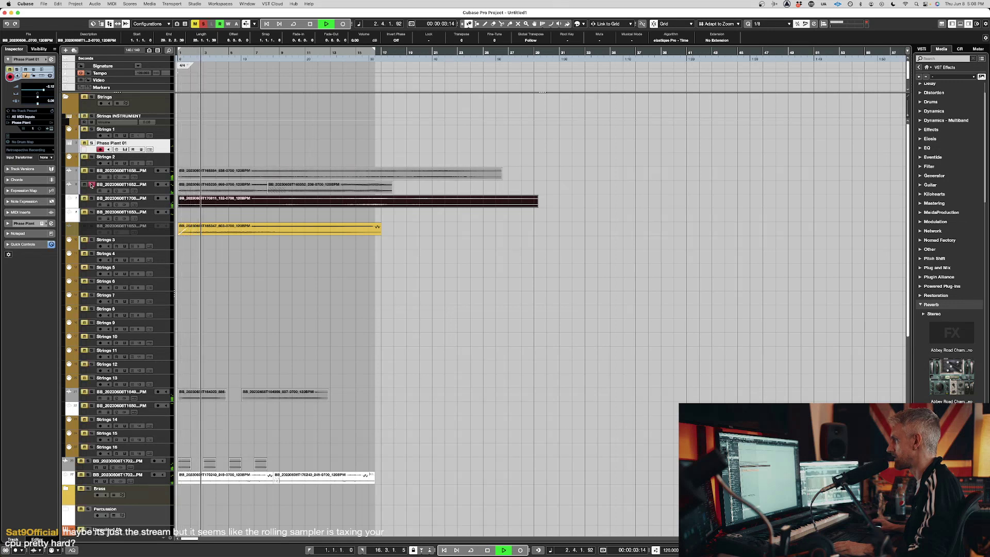
left_click(92, 171)
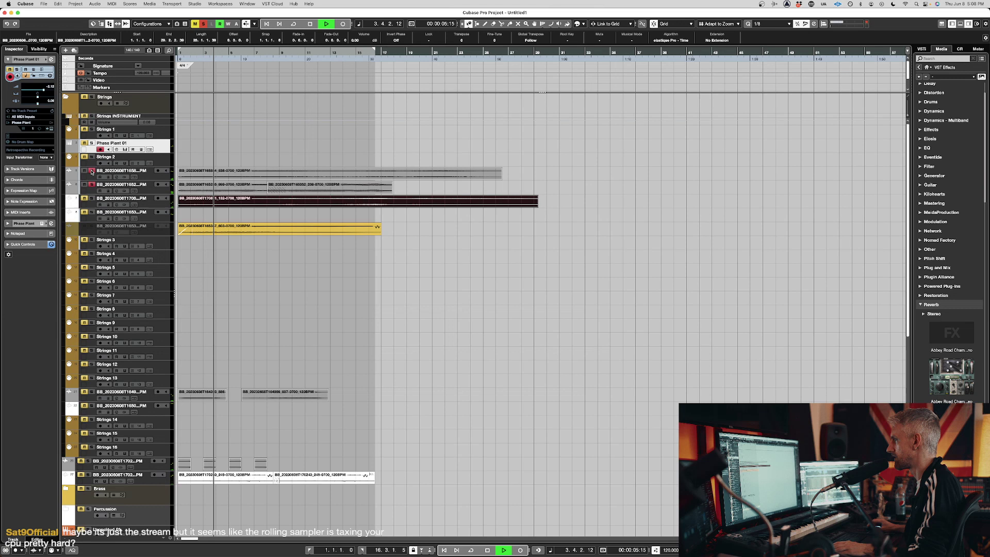
left_click(92, 185)
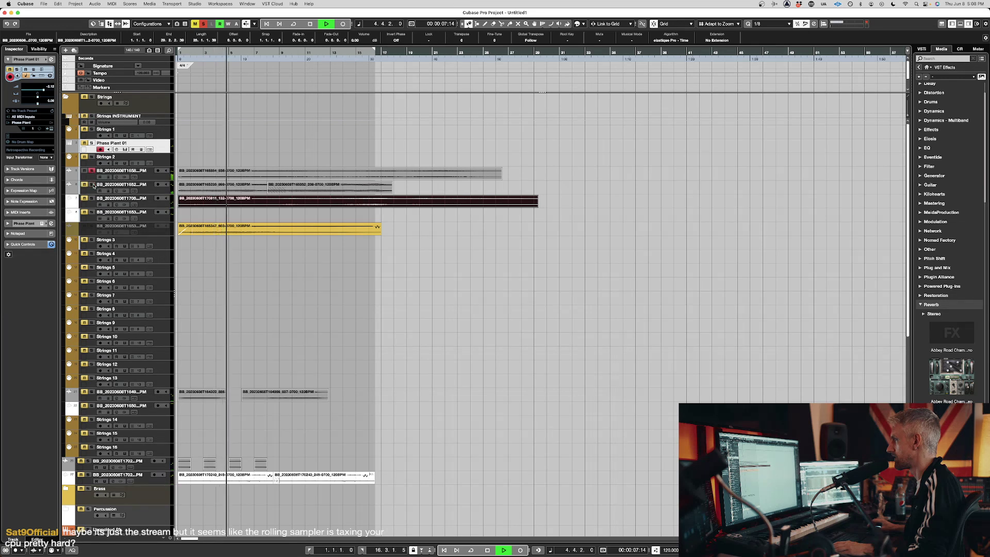
left_click(92, 185)
left_click(91, 171)
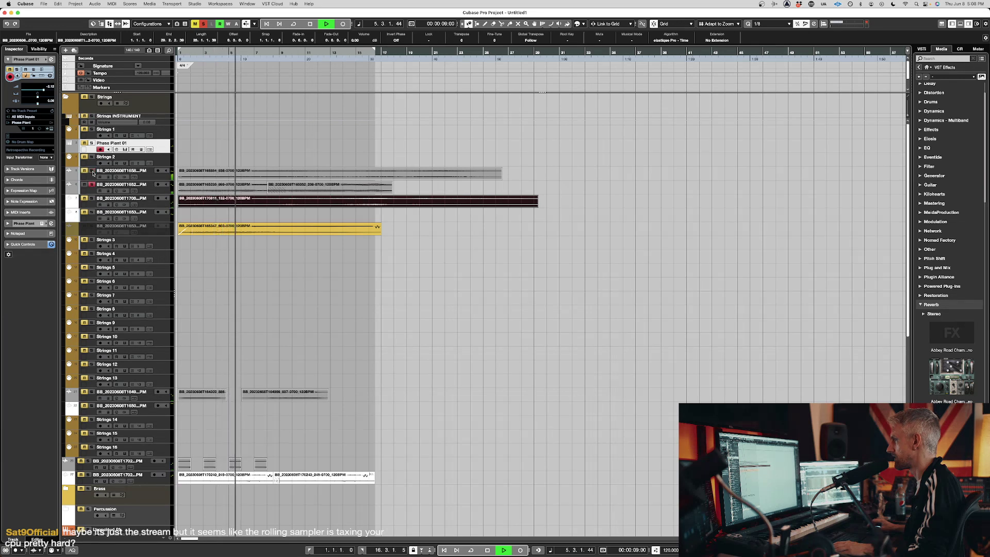
left_click(92, 198)
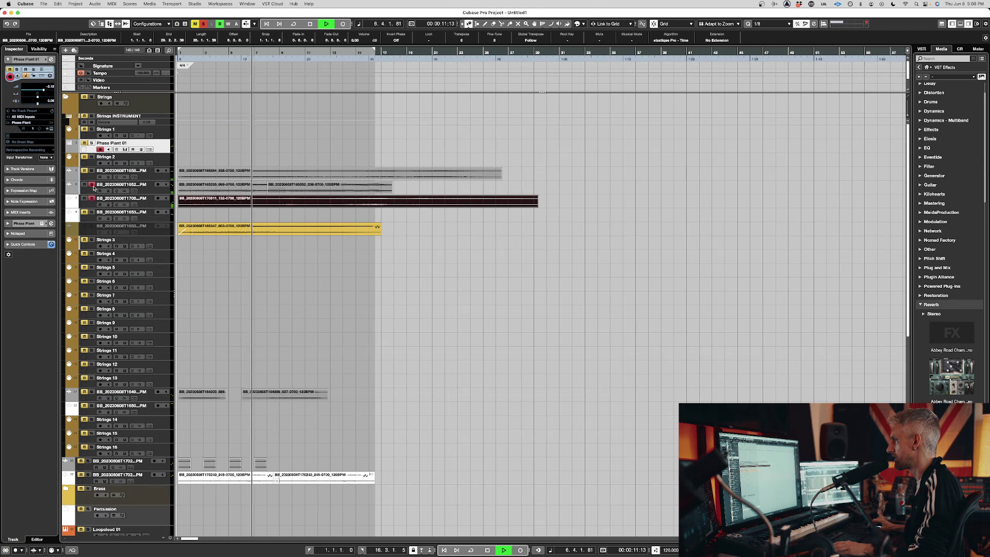
- Delete the first clip on the second Strings audio track and add a fade-in to the remaining clip
left_click(233, 190)
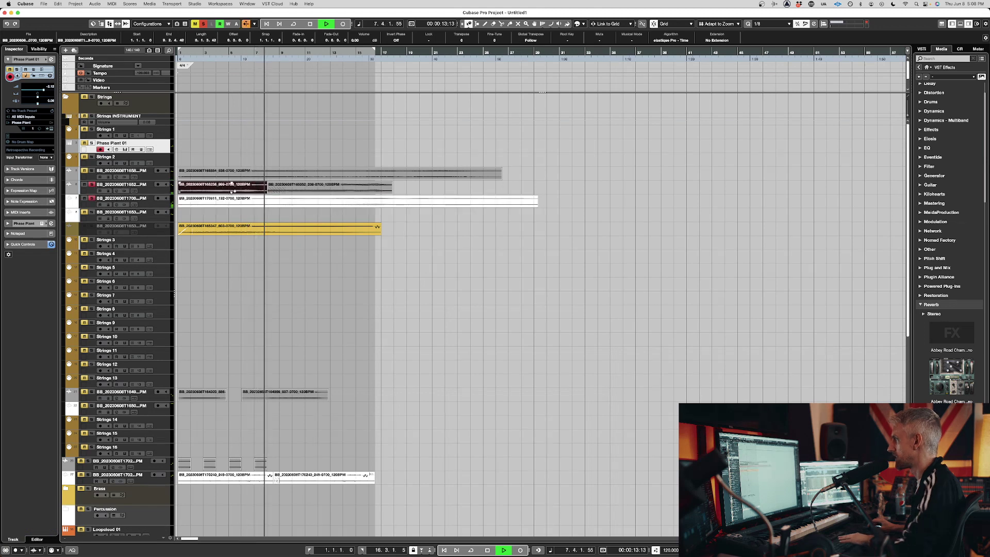
key("BackSpace")
left_click_drag(268, 183, 294, 184)
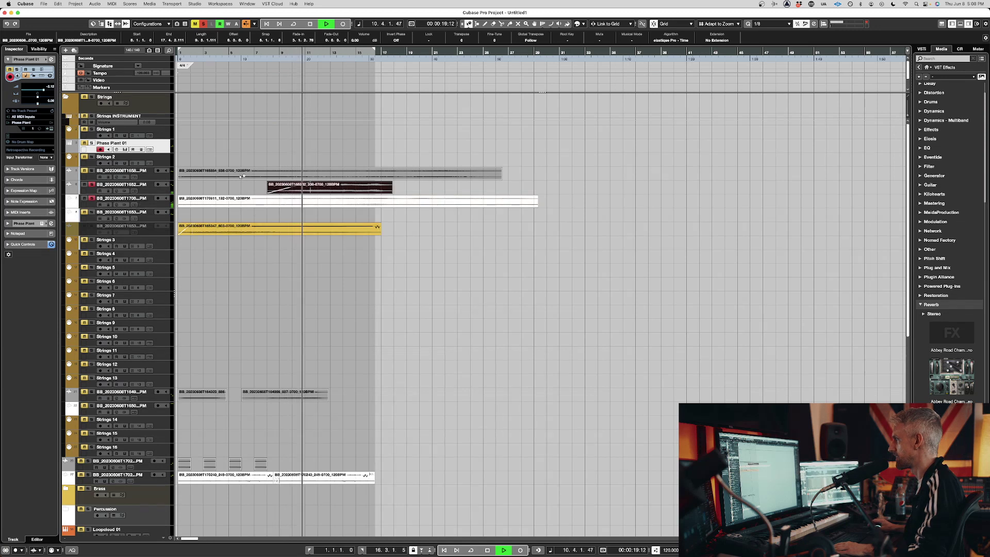
- Audition the upper Strings audio tracks soloed together with the audio track below Strings 13 from the start, and clear all solos
scroll(116, 180, "down", 3)
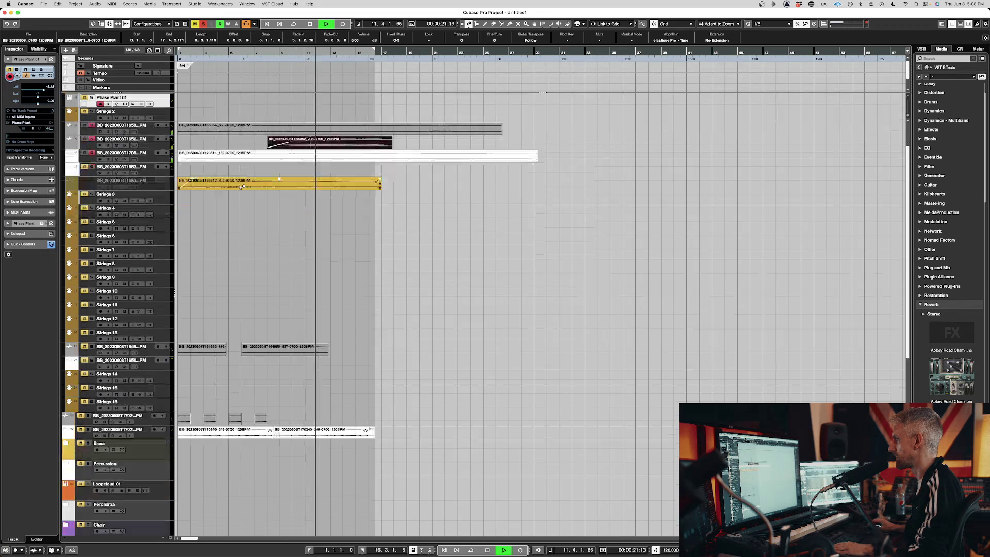
key("space")
left_click(198, 348)
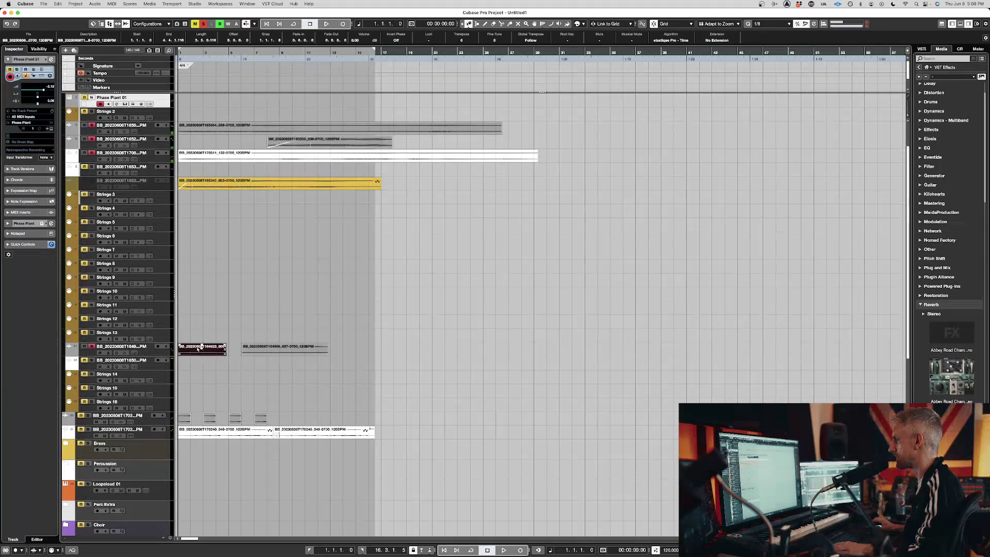
key("space")
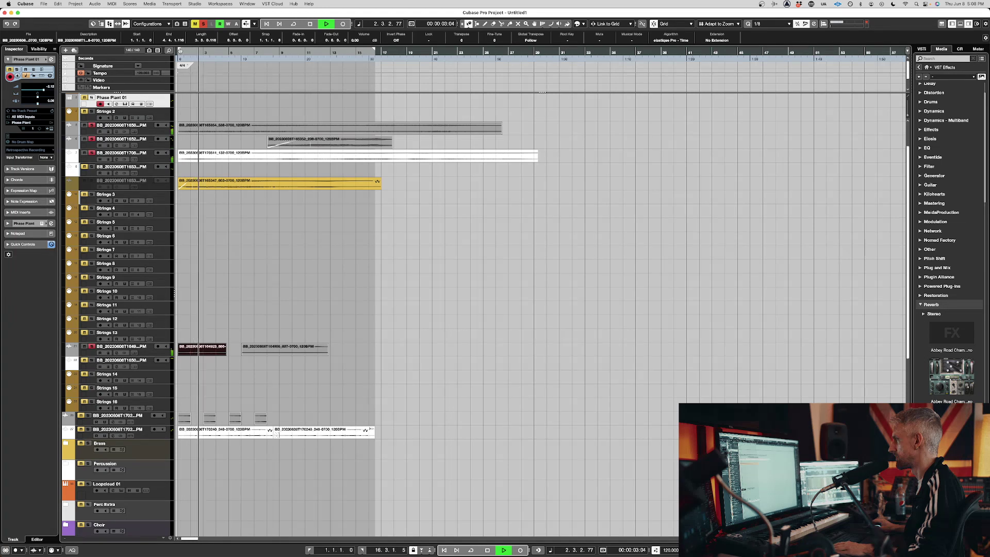
left_click(203, 24)
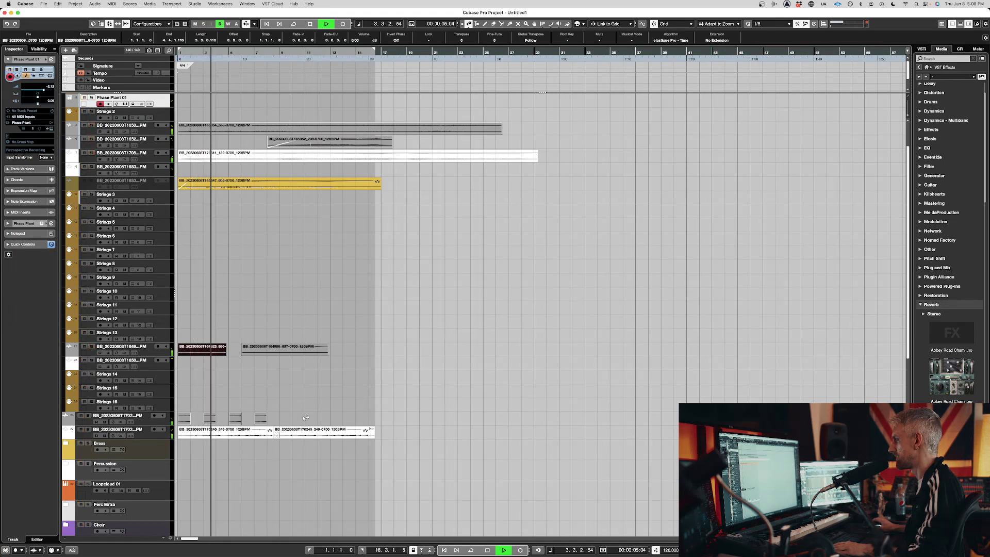
- Set the four chopped clips below Strings 16 to the elastique Pro - Tape algorithm and stretch them to close the gaps
left_click(193, 418)
key("space")
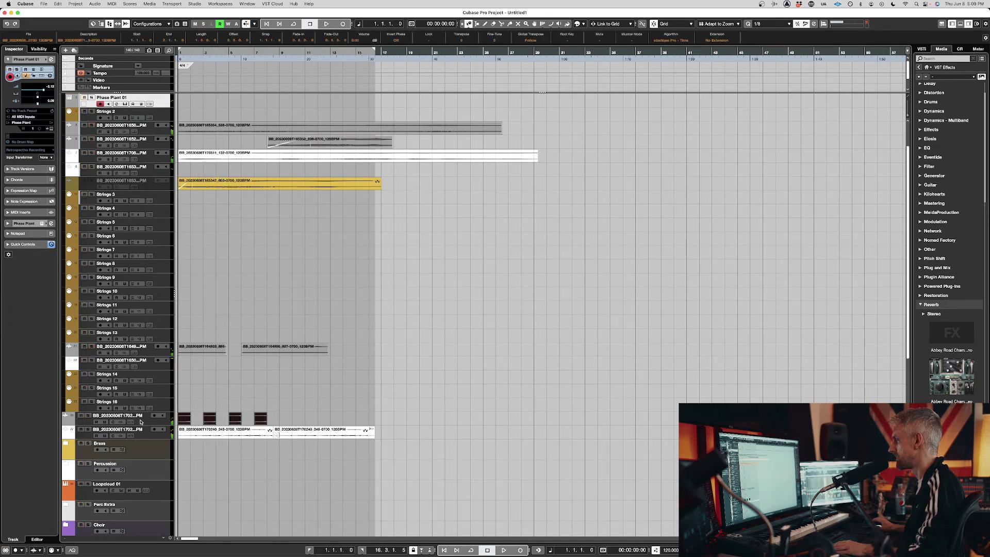
left_click(144, 424)
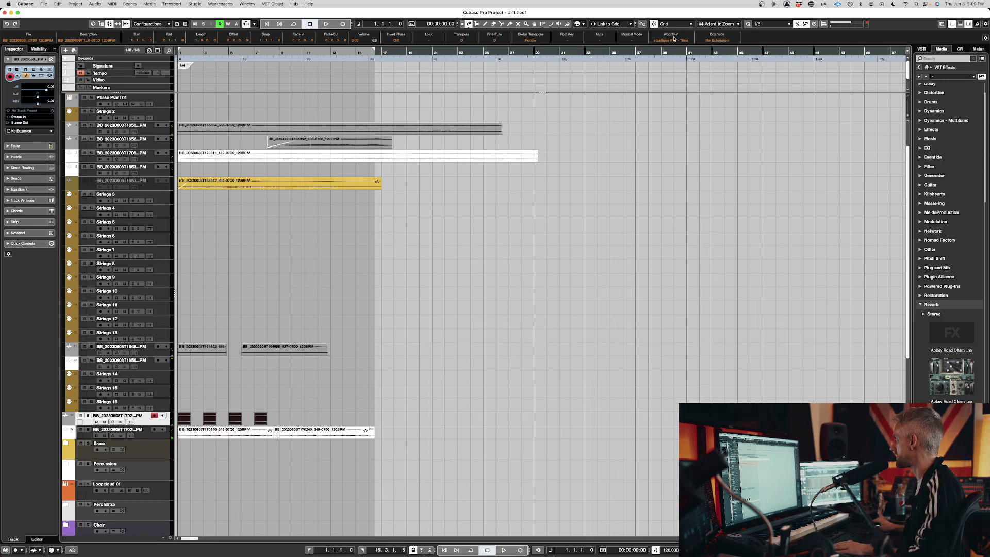
mouse_move(679, 41)
left_click(381, 331)
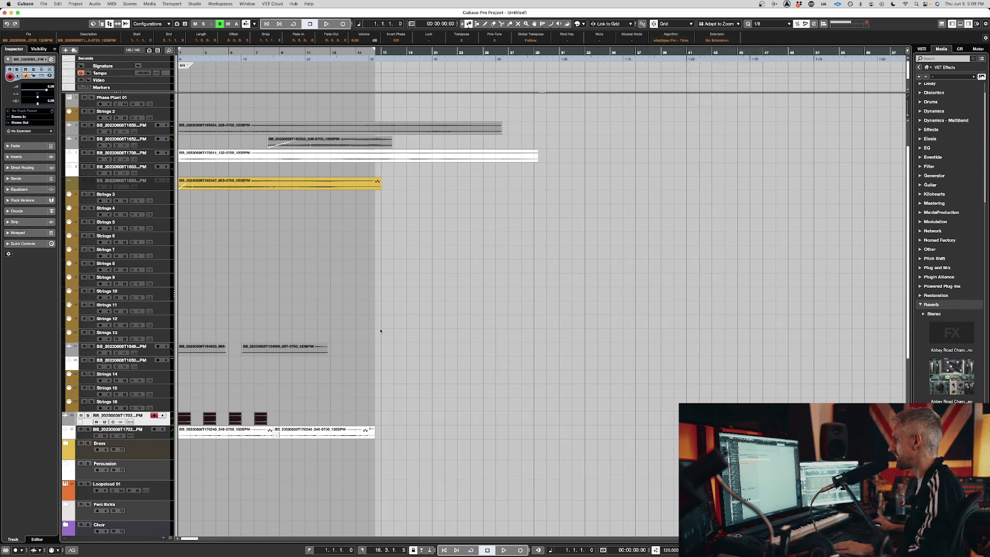
left_click_drag(266, 423, 278, 421)
- Play from the start, duplicate the stretched clips directly after the originals, and move the right locator to bar 17
key("Home")
key("space")
key("super+d")
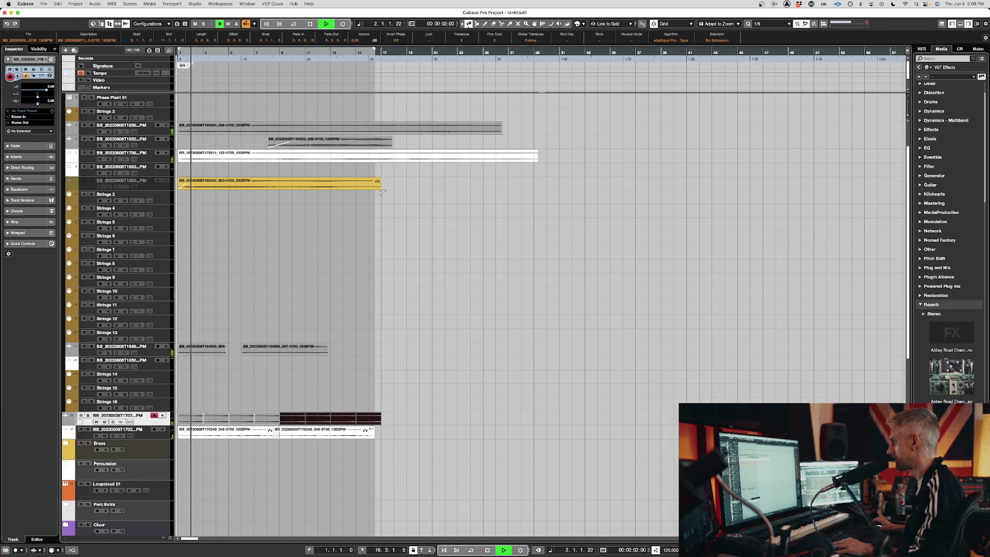
left_click(380, 55, "alt")
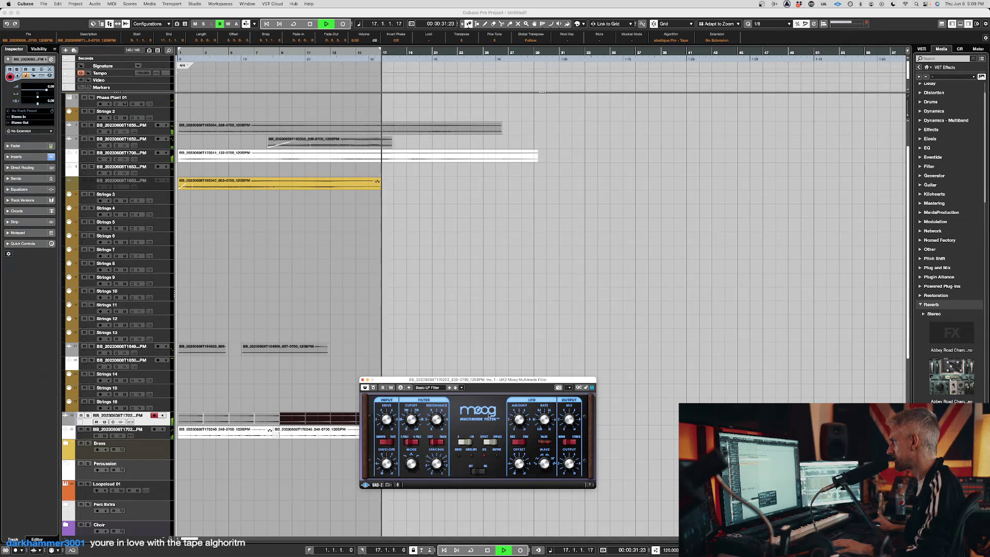
- Insert the UAD Moog Multimode Filter on the chopped clips' track and add another copy of the clips from bar 17
left_click_drag(422, 382, 548, 383)
left_click(289, 416)
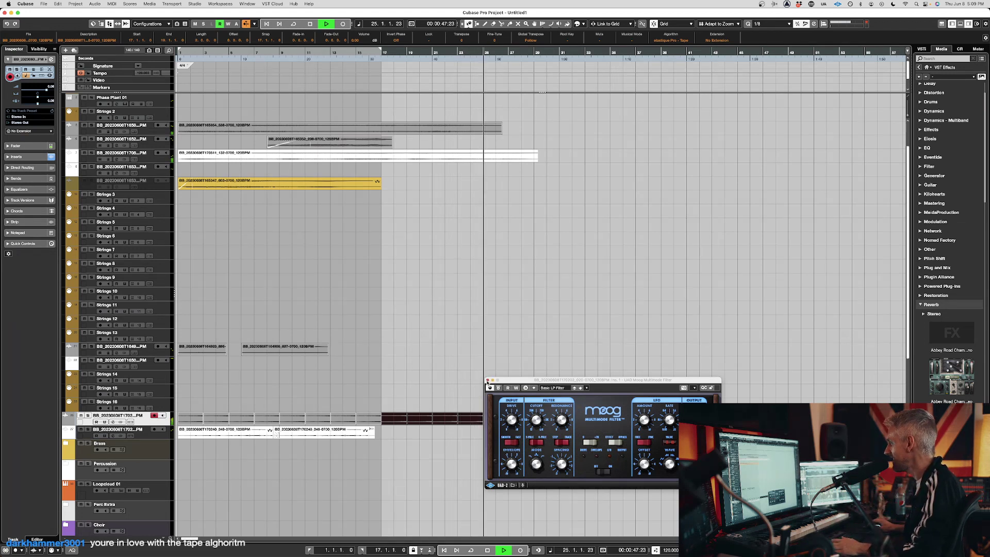
left_click(488, 380)
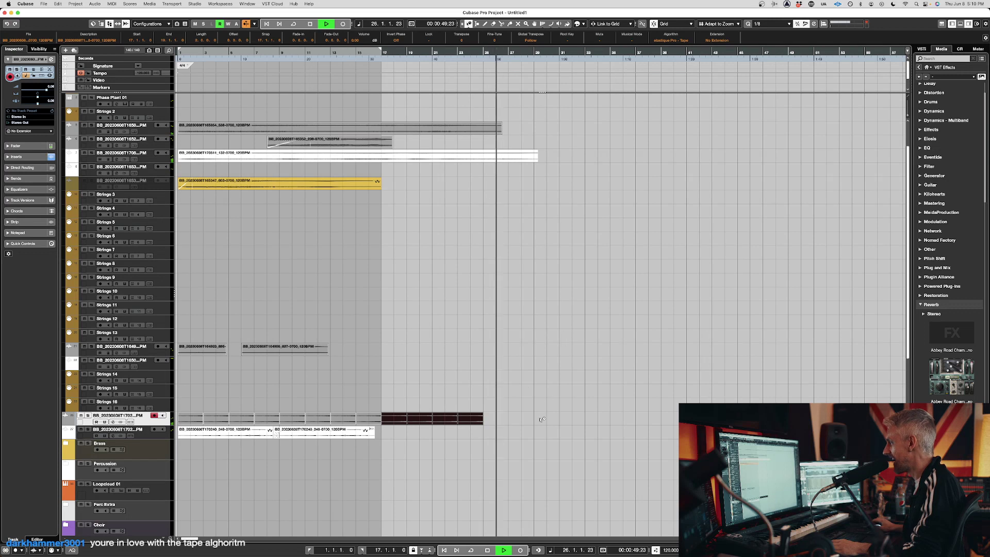
key("space")
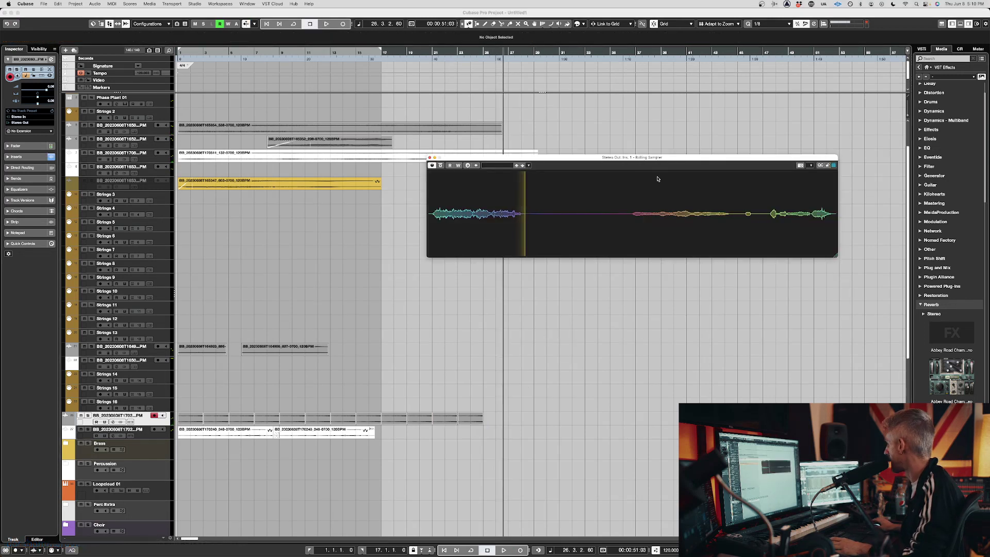
- Select the newly captured passage in Rolling Sampler, place it at bar 38 on the first Strings audio track, and close the sampler
left_click_drag(630, 158, 468, 208)
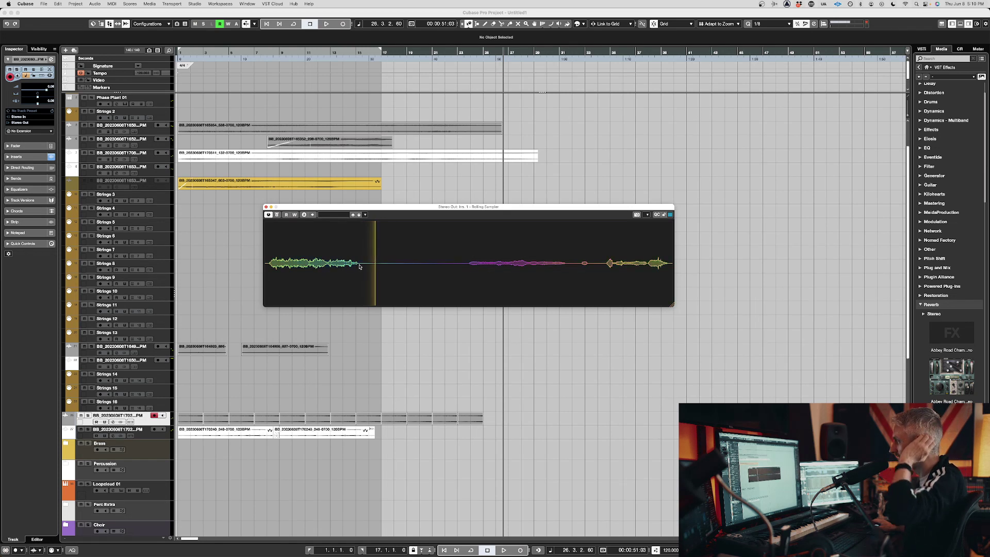
left_click_drag(358, 265, 268, 268)
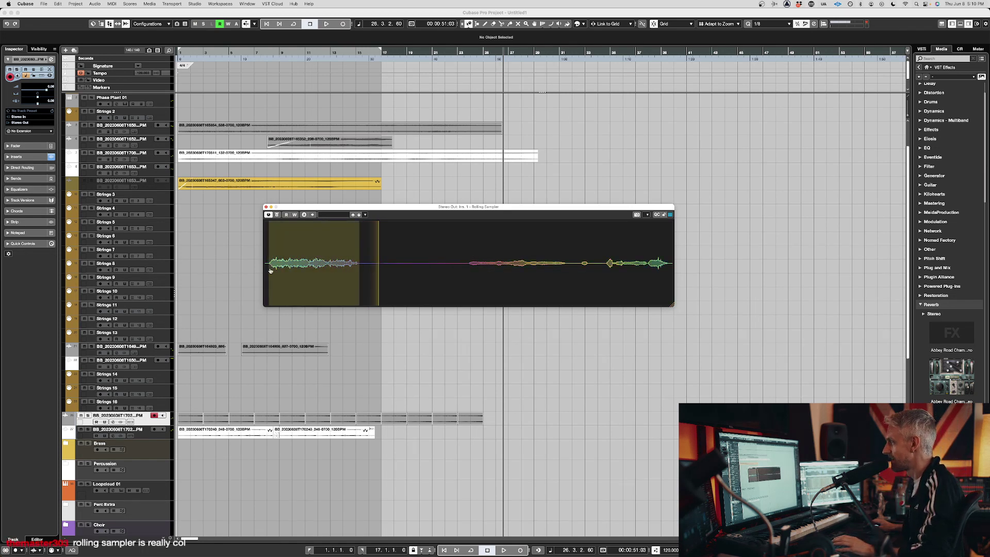
left_click_drag(503, 155, 651, 137)
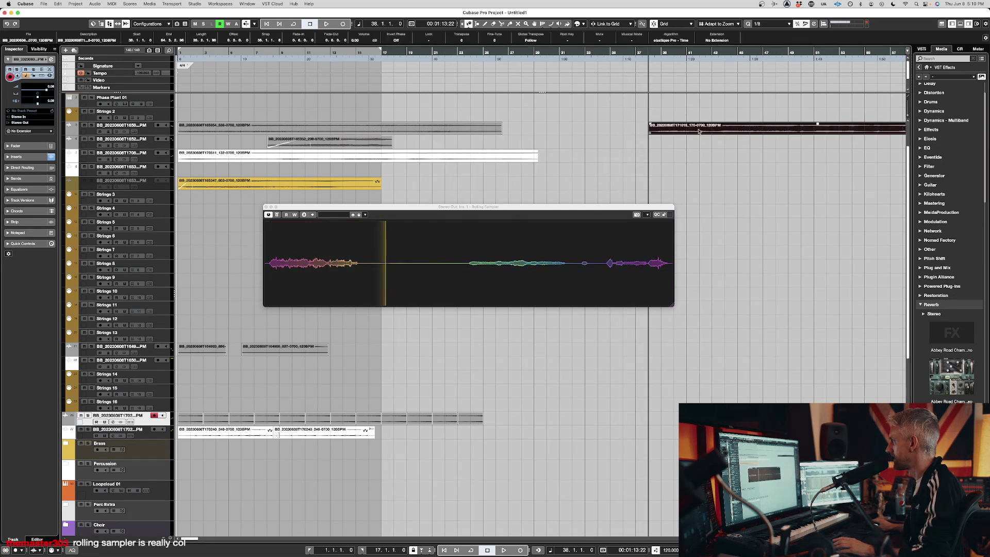
scroll(693, 151, "right", 10)
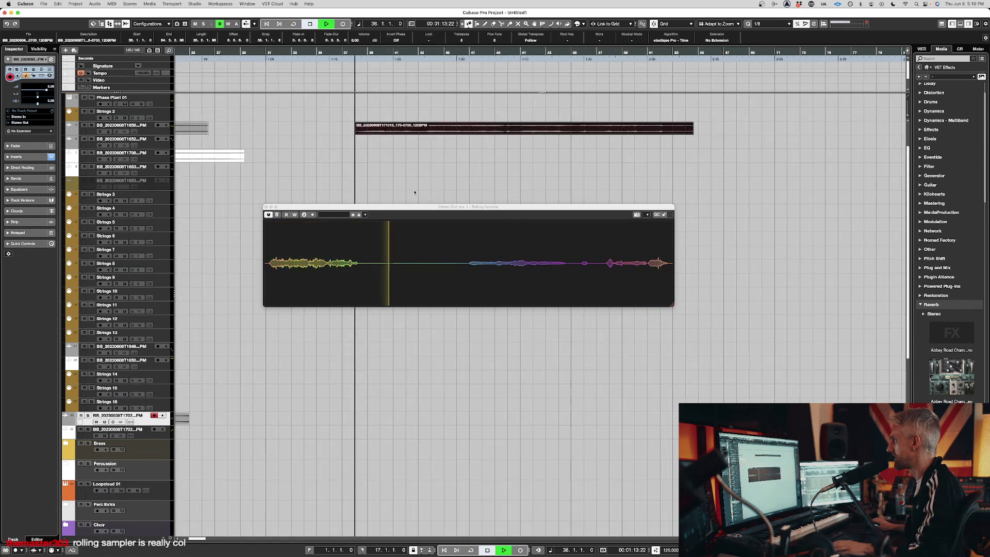
scroll(399, 179, "left", 6)
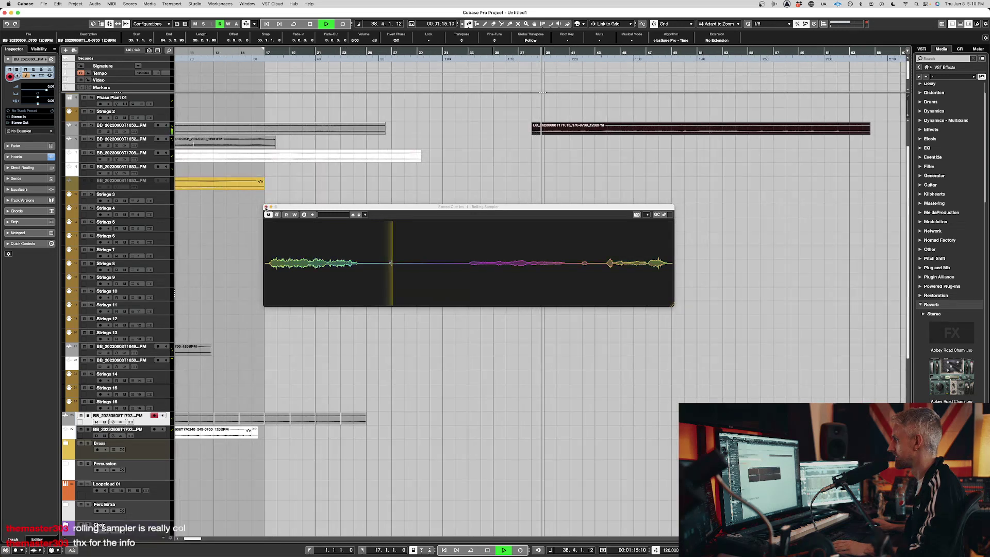
left_click(834, 144)
scroll(834, 144, "right", 5)
key("space")
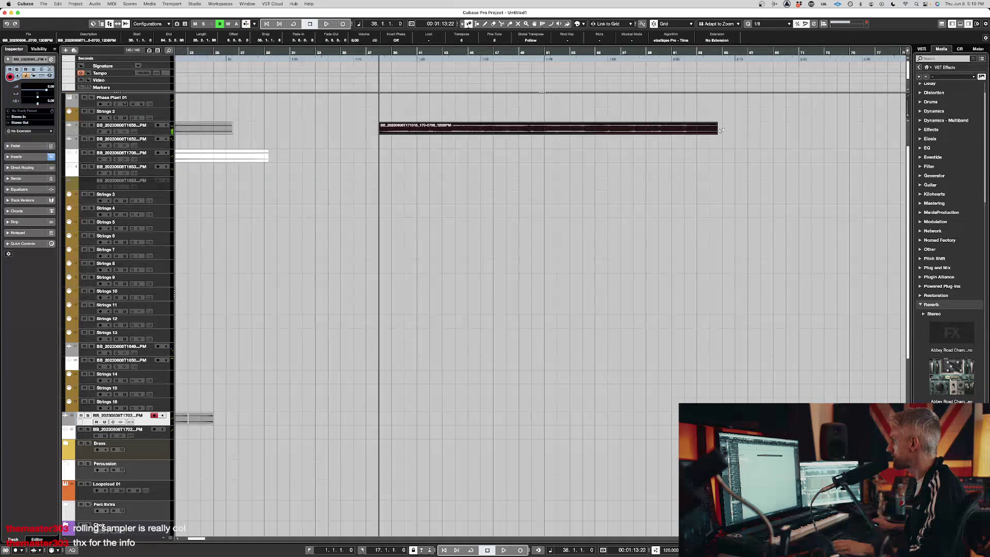
- Set the new clip's algorithm to elastique Pro - Tape, stretch its end to about bar 78, and play it
left_click(685, 40)
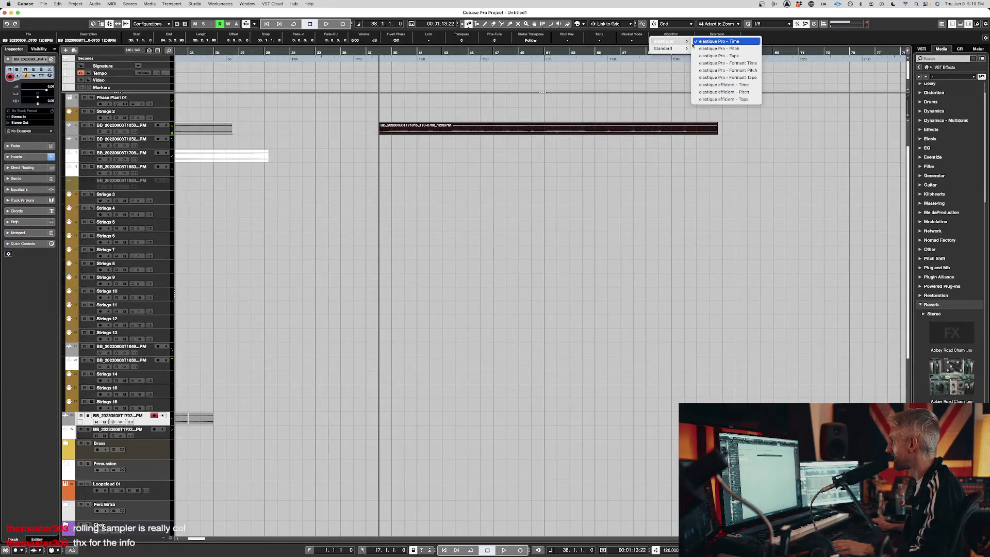
left_click(719, 55)
left_click_drag(717, 133, 886, 132)
left_click(394, 54)
key("space")
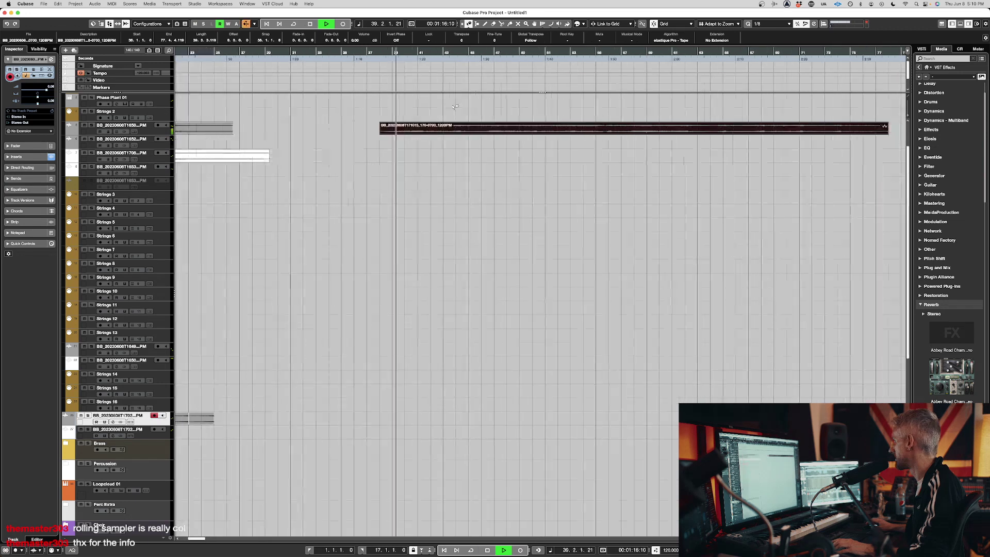
- Stretch the playing clip's end further in two stages until it reaches past bar 100
left_click_drag(740, 132, 856, 131)
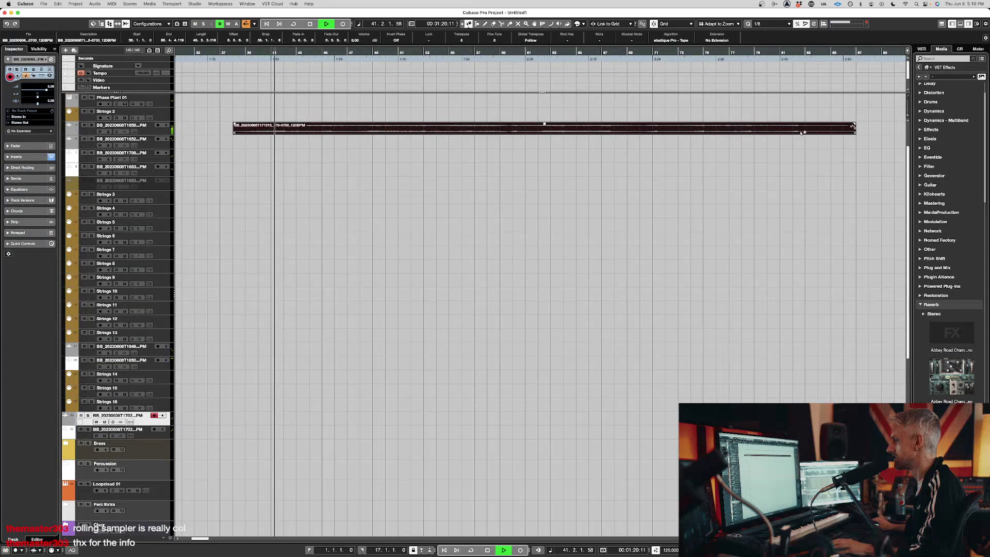
scroll(774, 135, "right", 5)
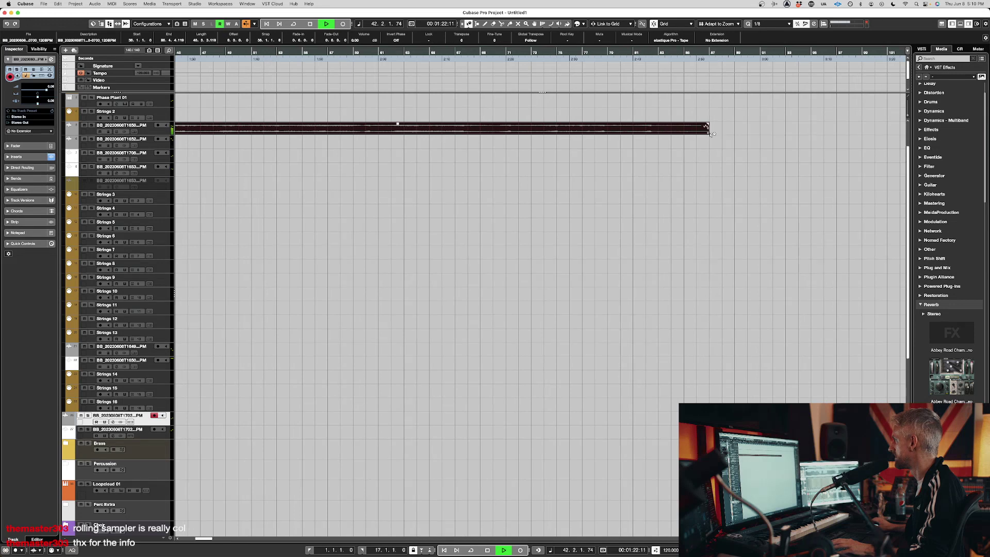
left_click_drag(712, 133, 899, 132)
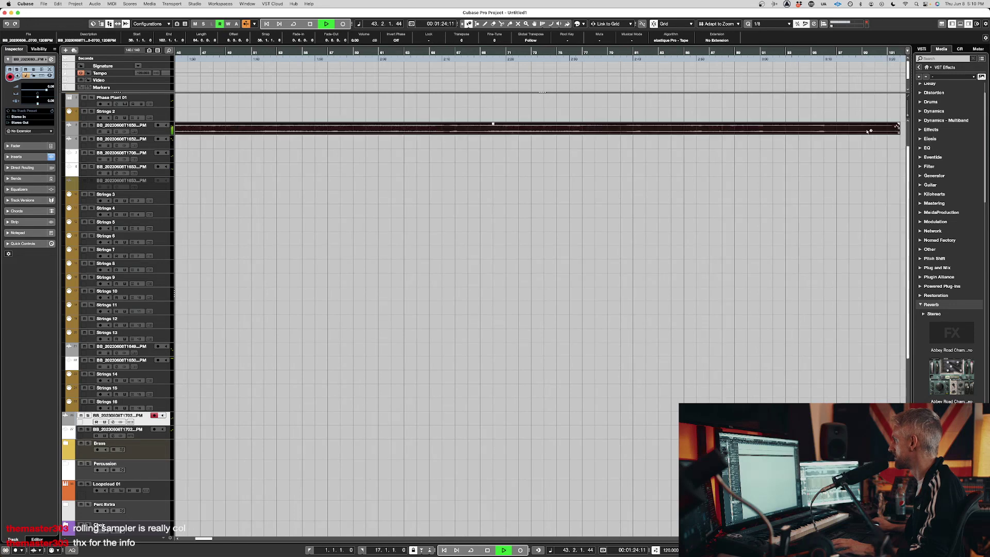
- Try stretching the playing clip's end past bar 130 in two stages, and bring it back to about bar 101
scroll(702, 197, "left", 8)
key("shift+h")
scroll(702, 197, "down", 10)
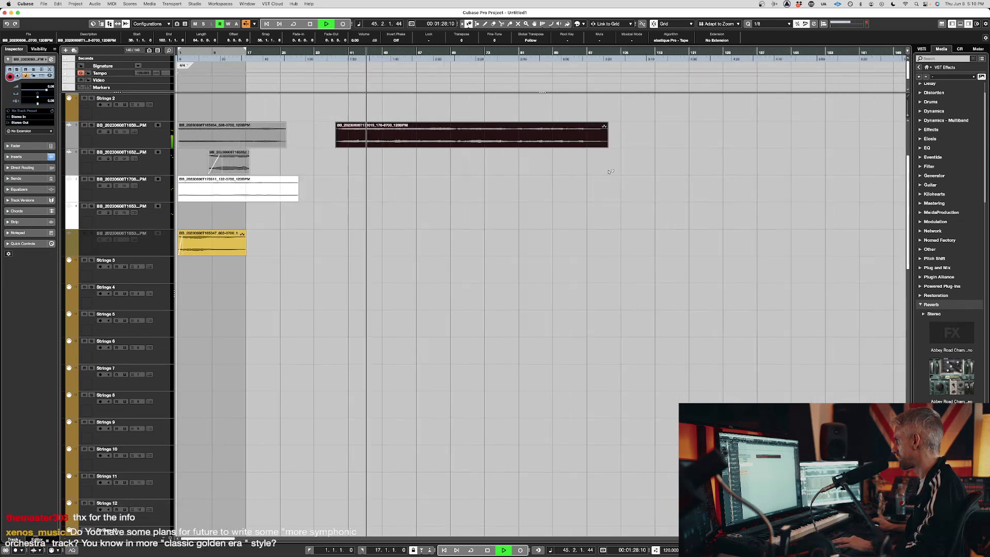
left_click_drag(607, 147, 729, 147)
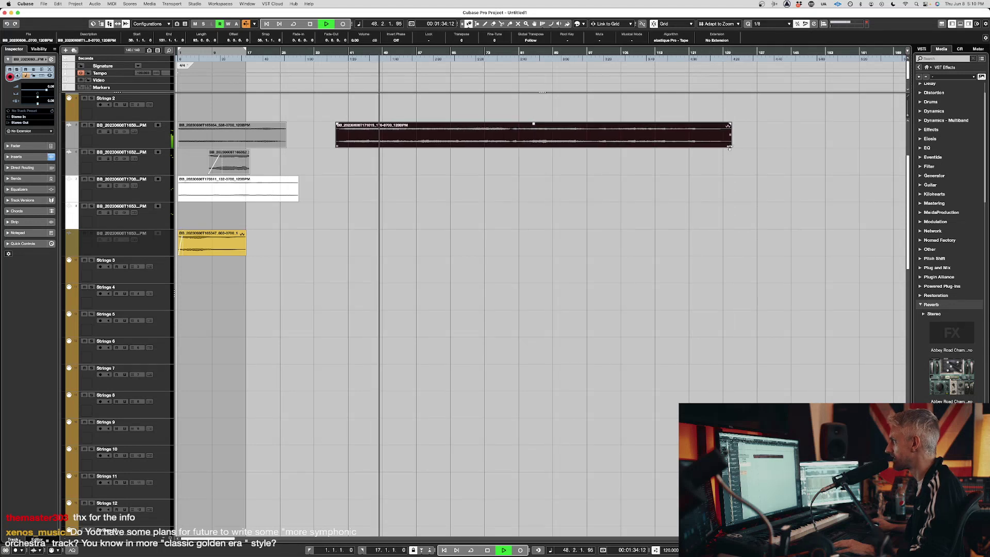
mouse_move(730, 147)
left_mouse_down()
mouse_move(633, 151)
mouse_move(747, 148)
left_mouse_up()
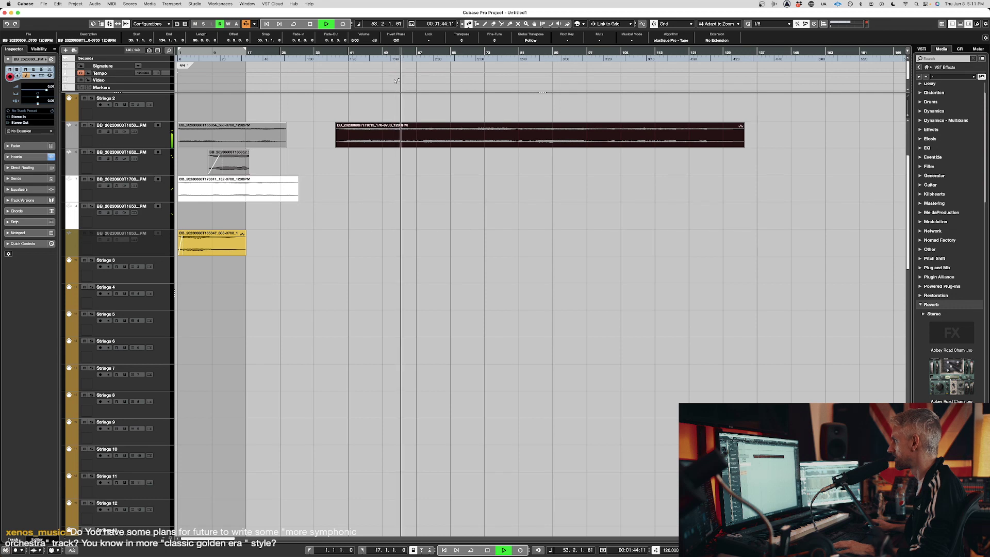
left_click_drag(743, 147, 604, 147)
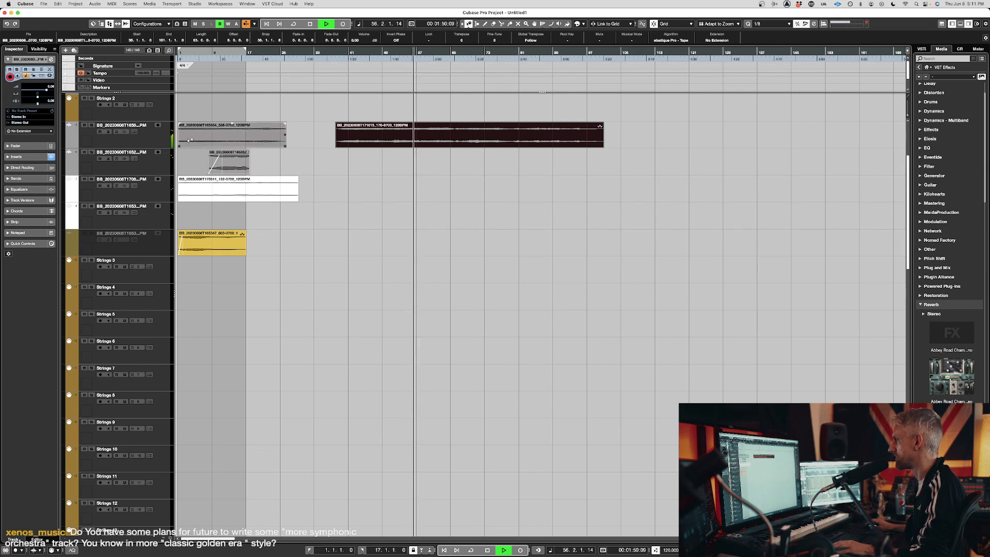
- Add an audio track below the first Strings audio track and move the stretched clip onto it at bar 38
right_click(163, 143)
left_click(225, 227)
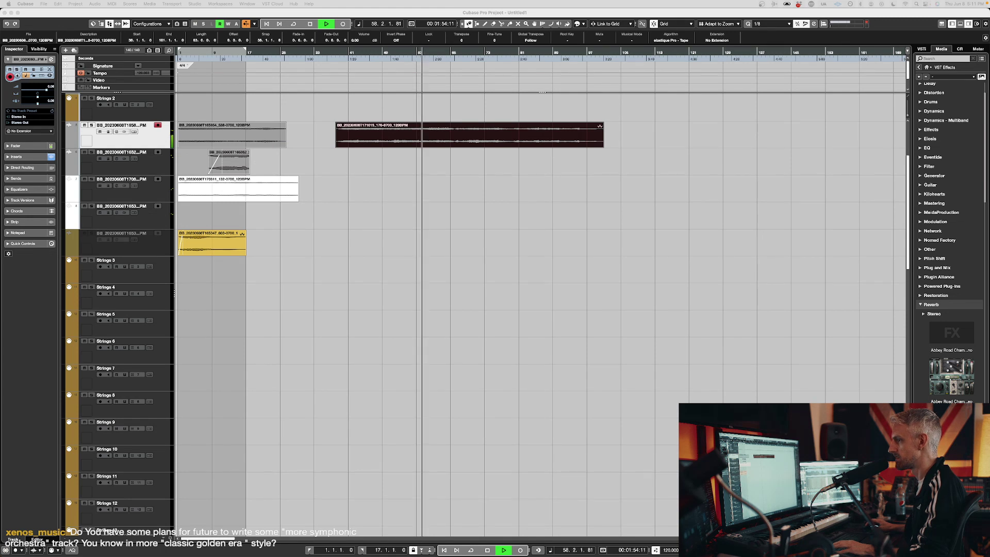
key("Return")
left_click_drag(435, 137, 437, 170)
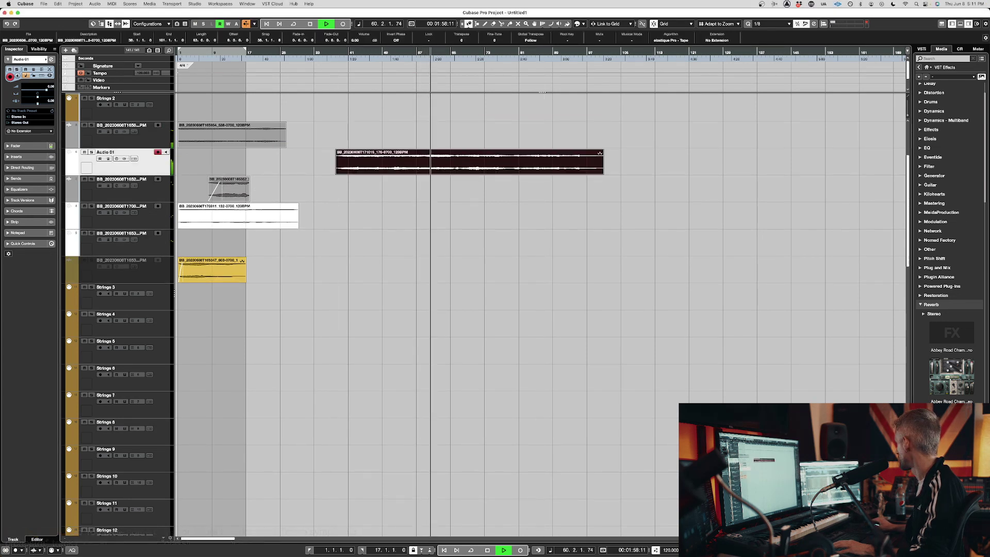
- Open the new audio track's channel settings and insert FabFilter Pro-Q 3 in the first insert slot
key("e")
mouse_move(698, 268)
left_mouse_down()
mouse_move(666, 243)
mouse_move(682, 268)
left_mouse_up()
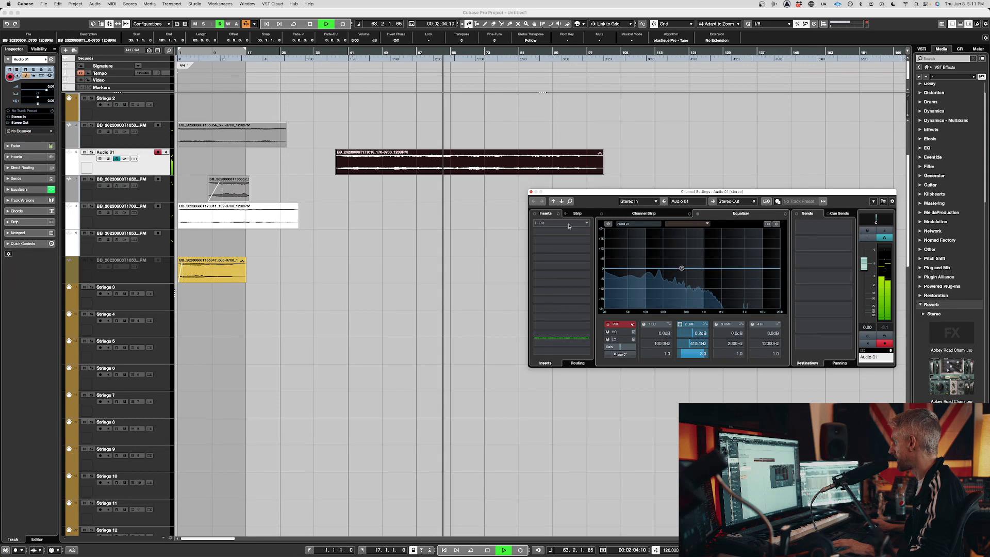
left_click(561, 223)
type("pro")
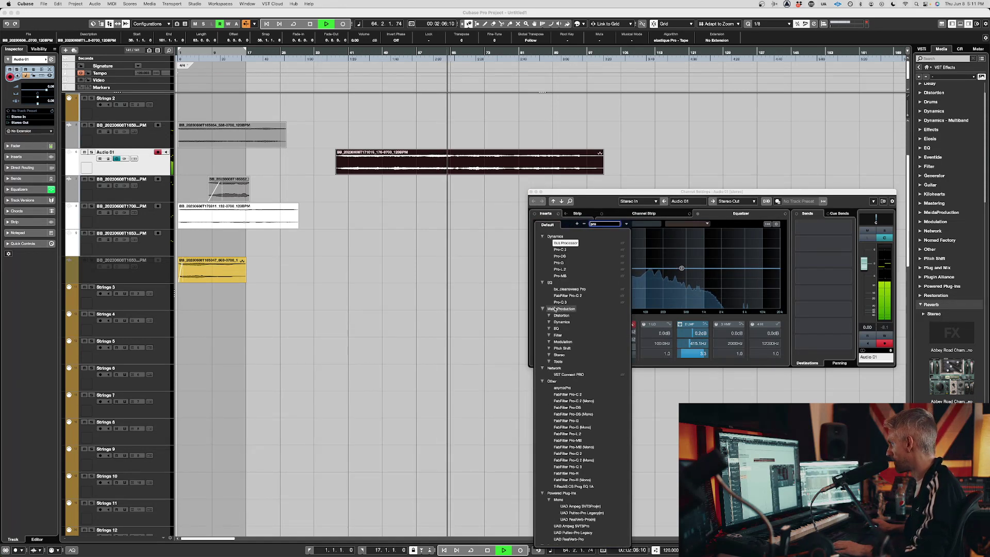
key("Escape")
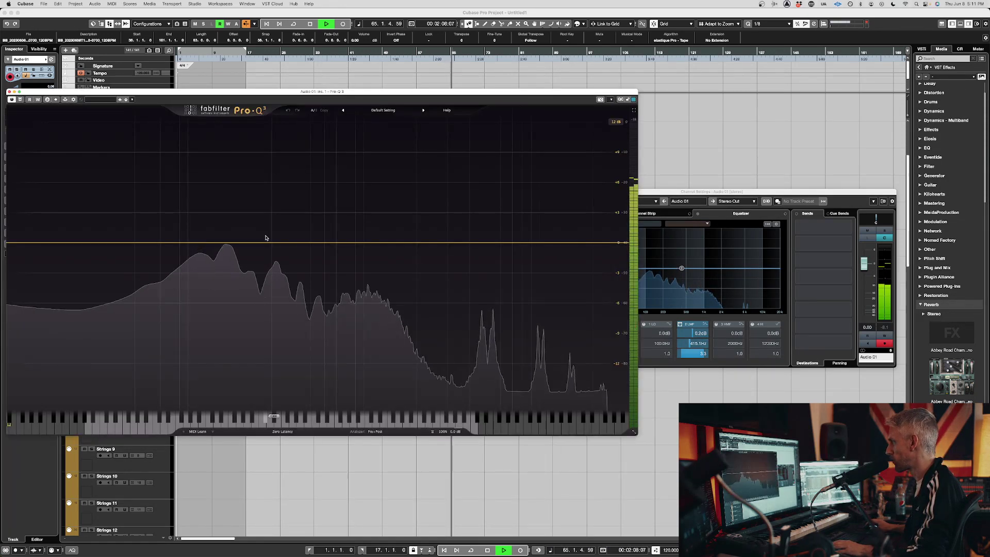
- Sweep a narrow, strongly boosted Pro-Q 3 band across the low resonances to about 125 Hz, and change its shape to Notch
left_click_drag(265, 243, 230, 140)
scroll(230, 140, "up", 10)
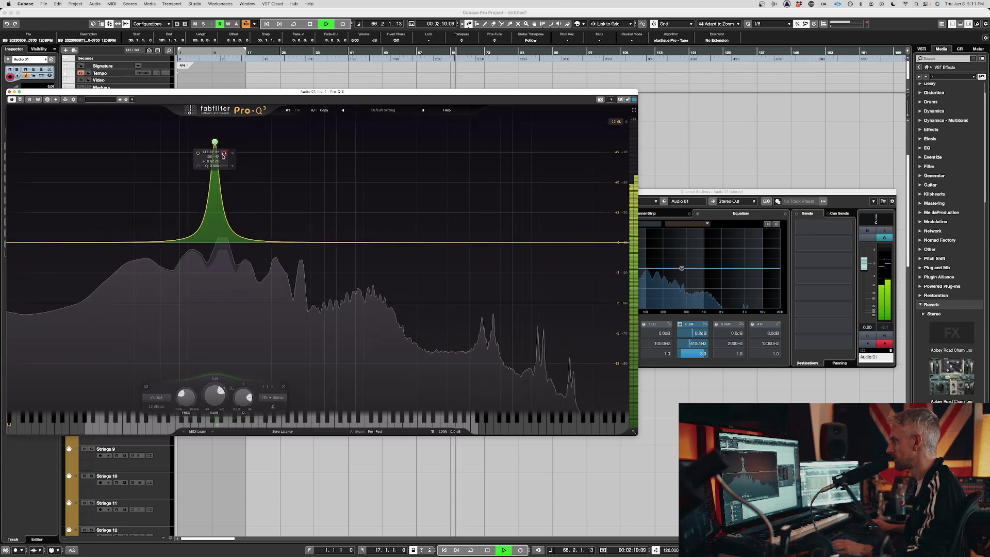
left_click_drag(225, 141, 185, 157)
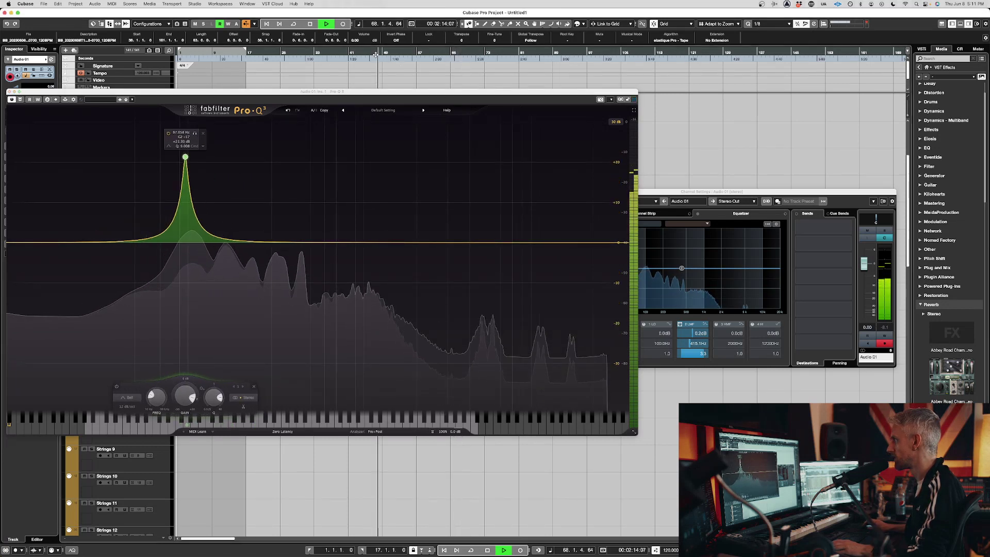
left_click_drag(188, 155, 195, 153)
scroll(198, 165, "up", 5)
scroll(198, 165, "up", 5)
left_click_drag(207, 131, 215, 132)
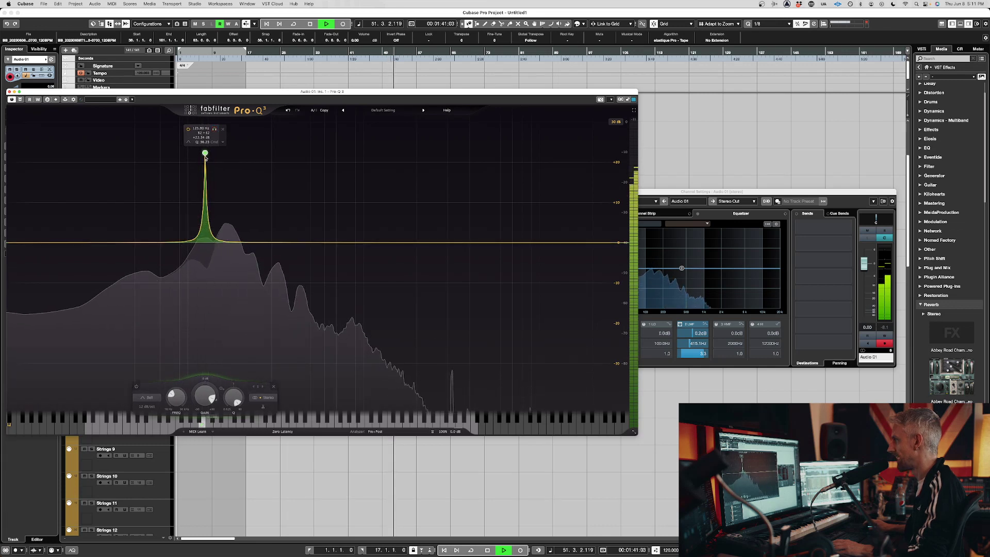
right_click(205, 154)
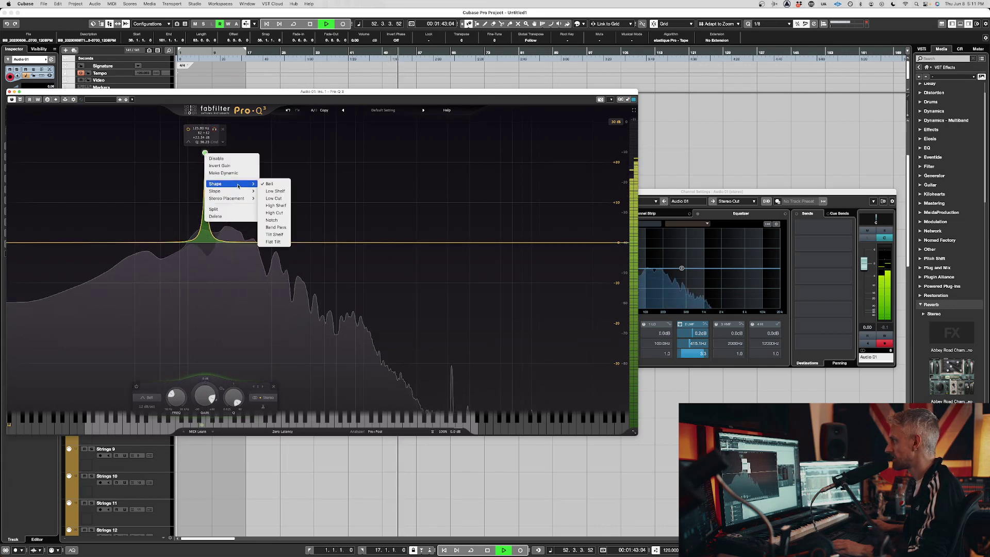
left_click(282, 221)
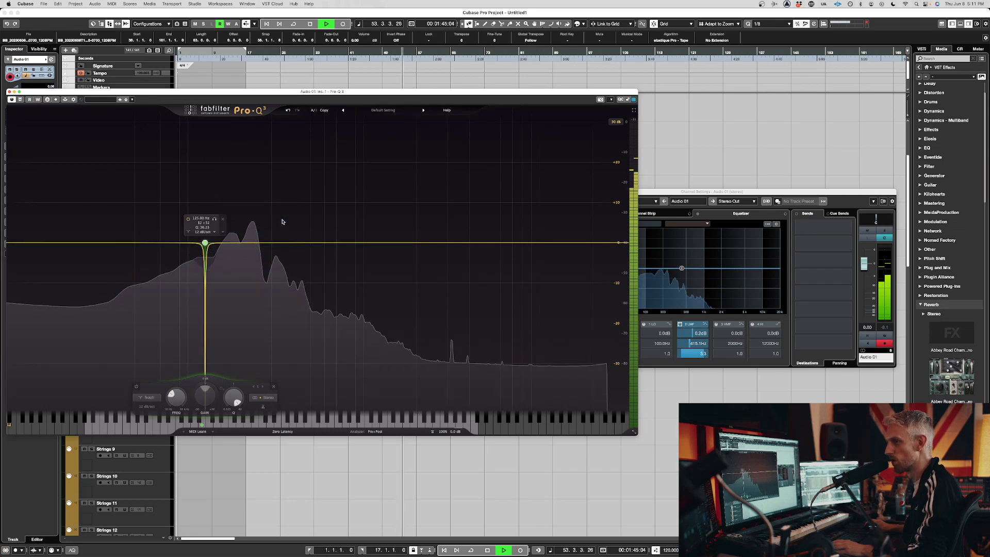
- Add a second narrow Pro-Q 3 band at about 234 Hz, change its shape to Notch, and close the equalizer
left_click_drag(246, 242, 249, 177)
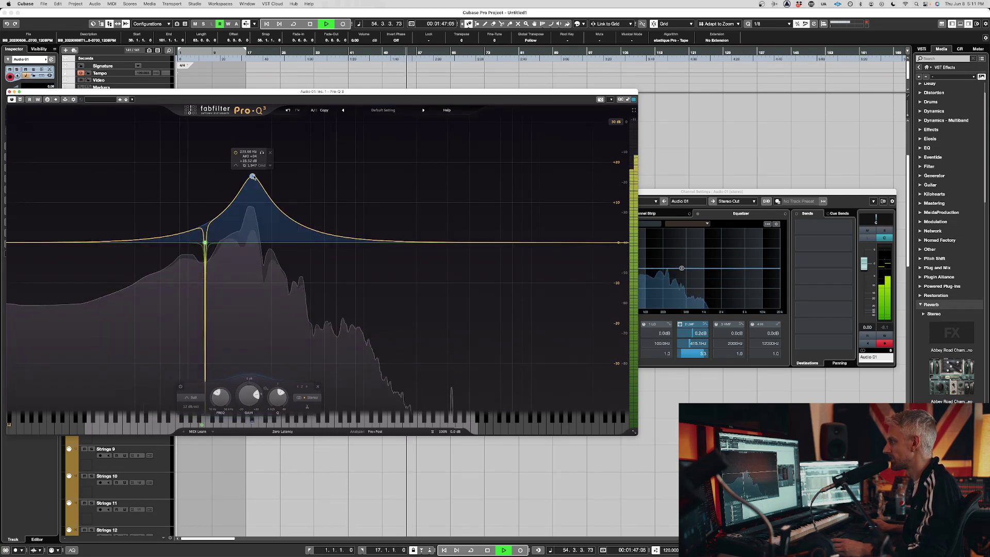
scroll(253, 199, "up", 10)
right_click(253, 177)
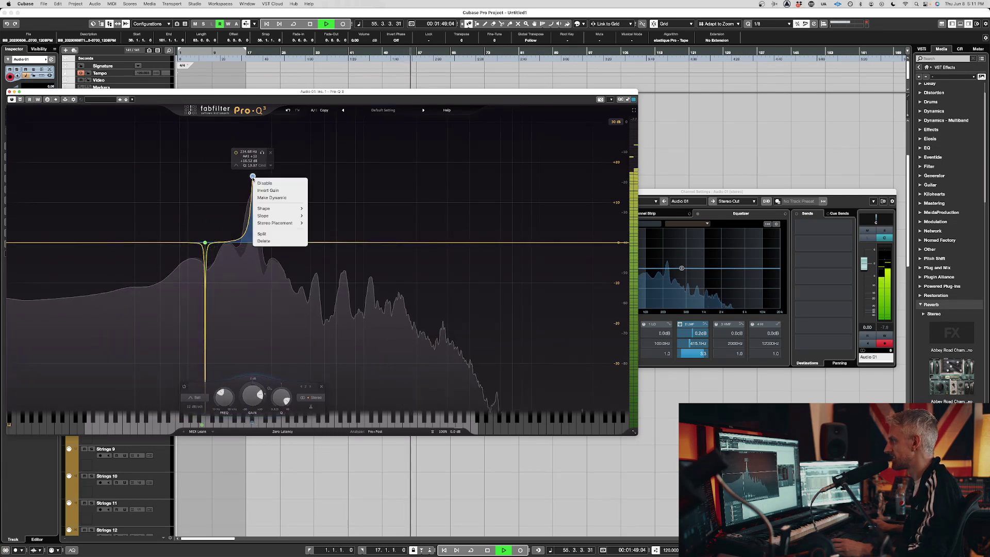
mouse_move(282, 209)
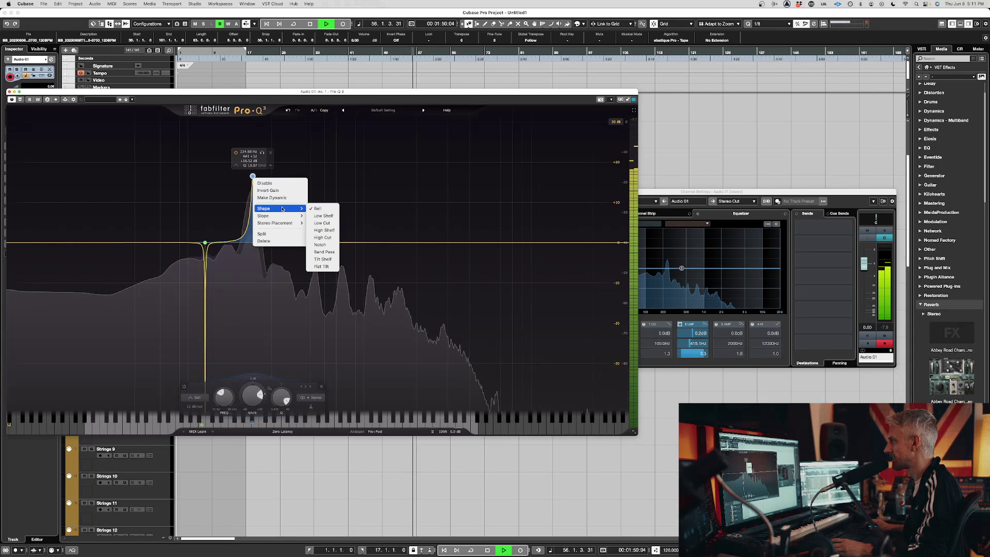
left_click(333, 245)
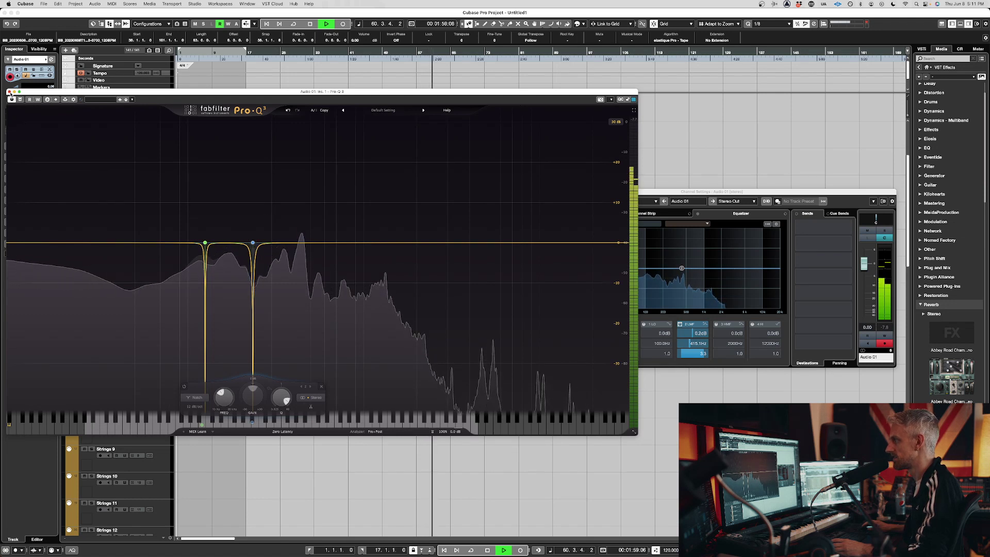
left_click(9, 92)
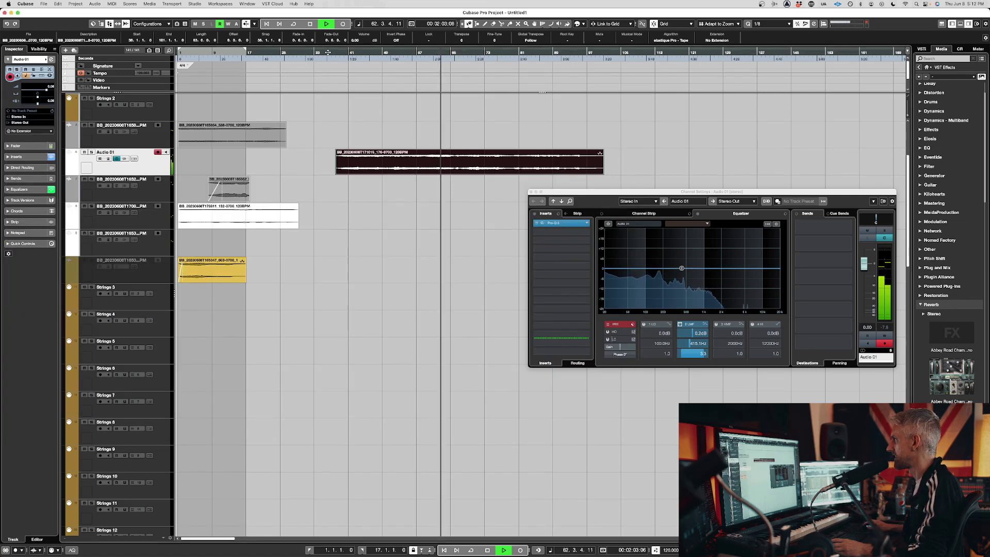
- Replay the filtered clip, choose a longer recording duration in Rolling Sampler, and restart playback from the clip's start at bar 38
left_click(329, 52)
left_click(335, 53)
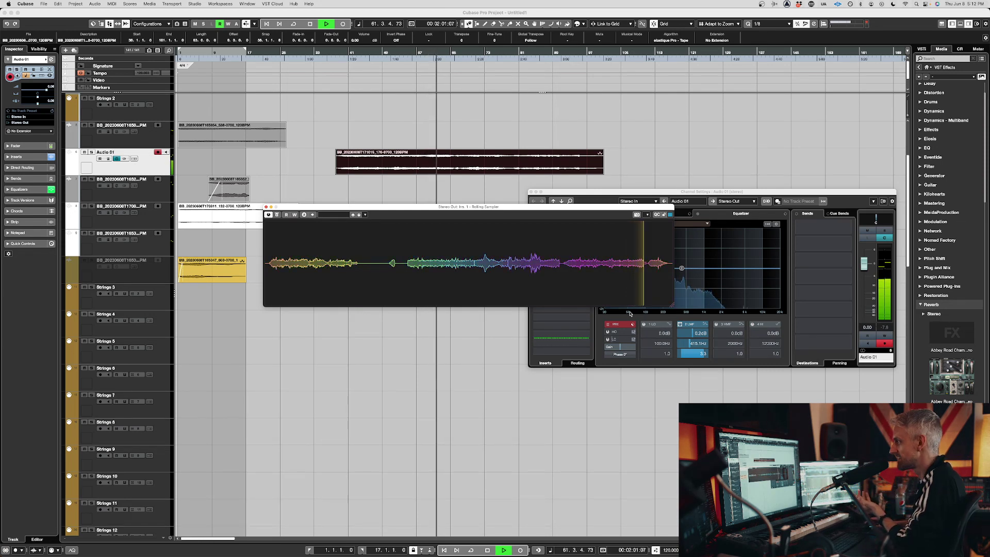
right_click(460, 255)
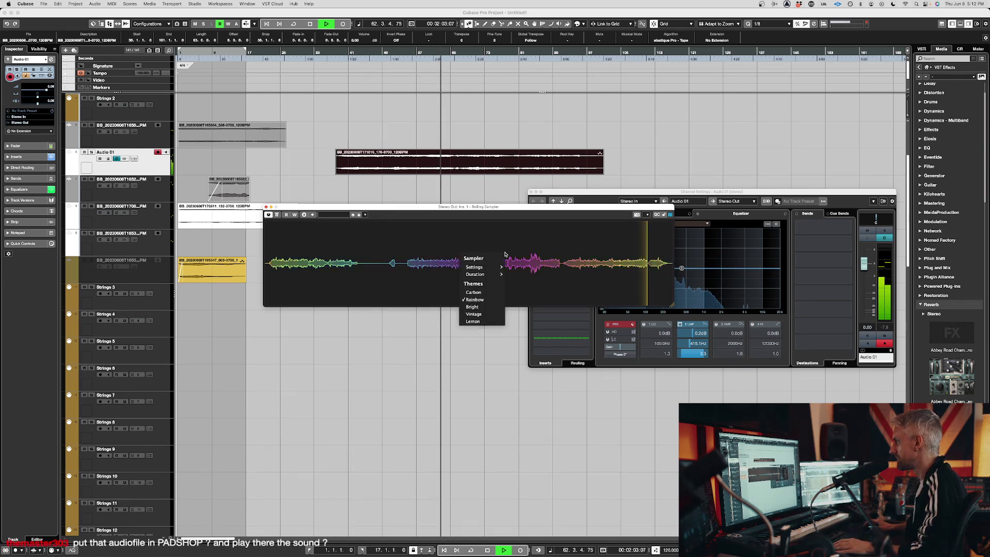
left_click(525, 274)
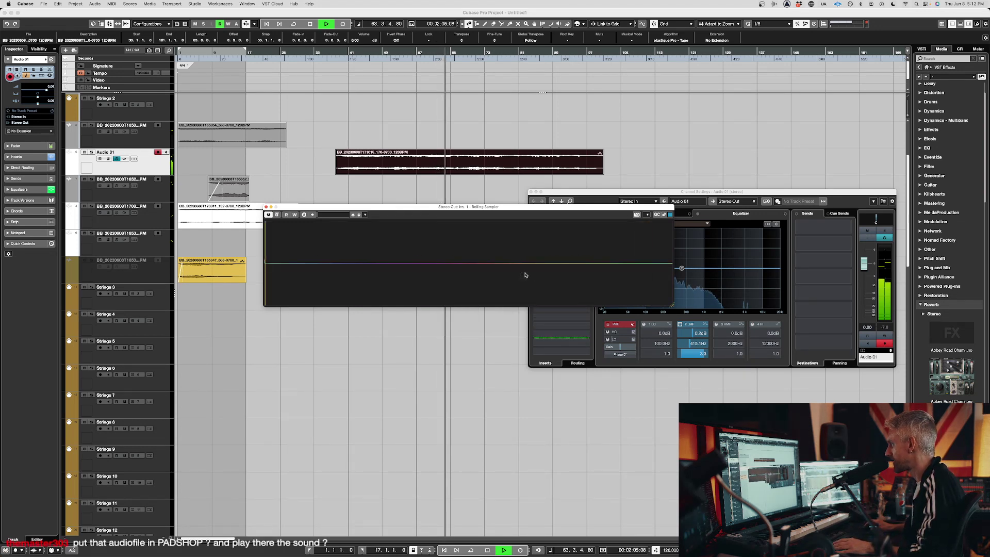
key("space")
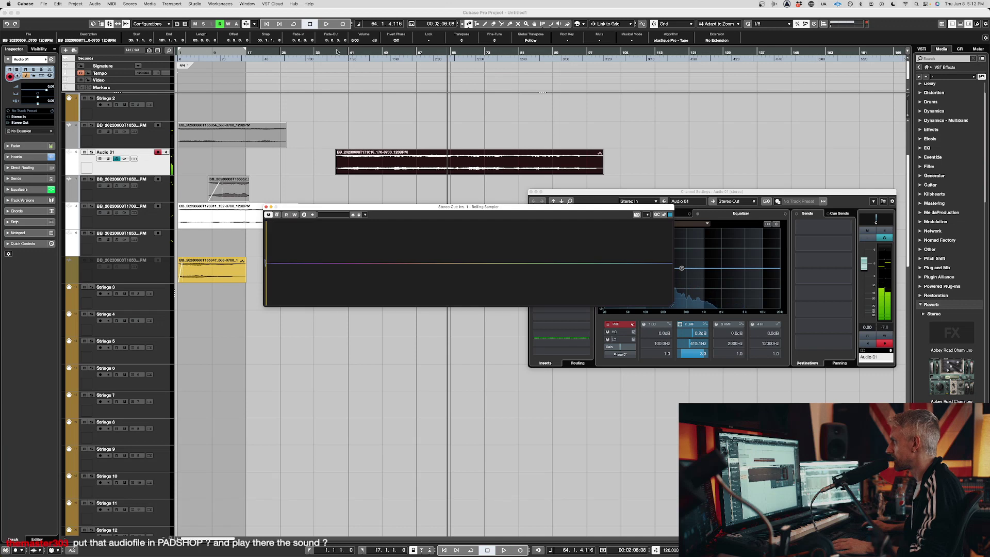
left_click(335, 52)
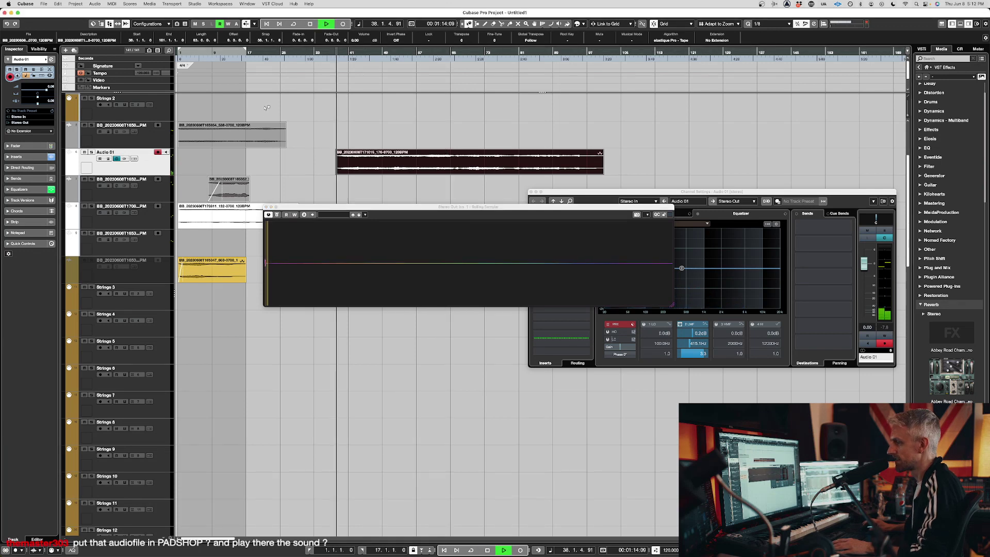
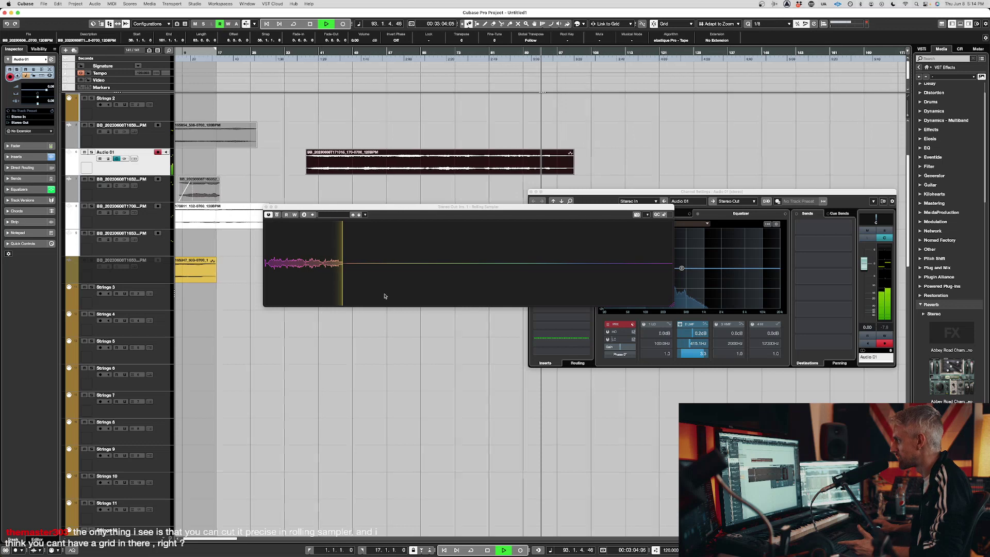
- Deselect the stretched clip and select the captured passage in Rolling Sampler's waveform
key("super+Tab")
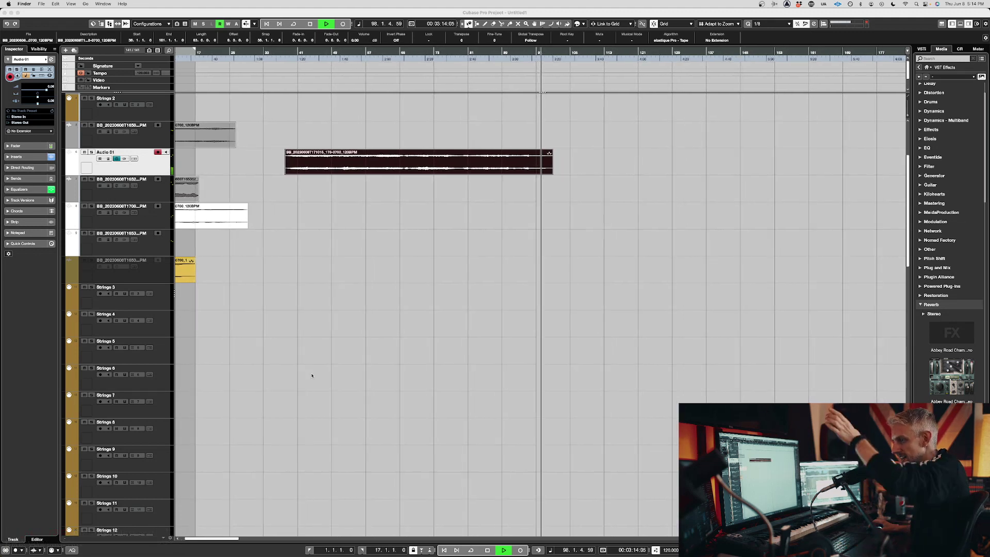
left_click(315, 372)
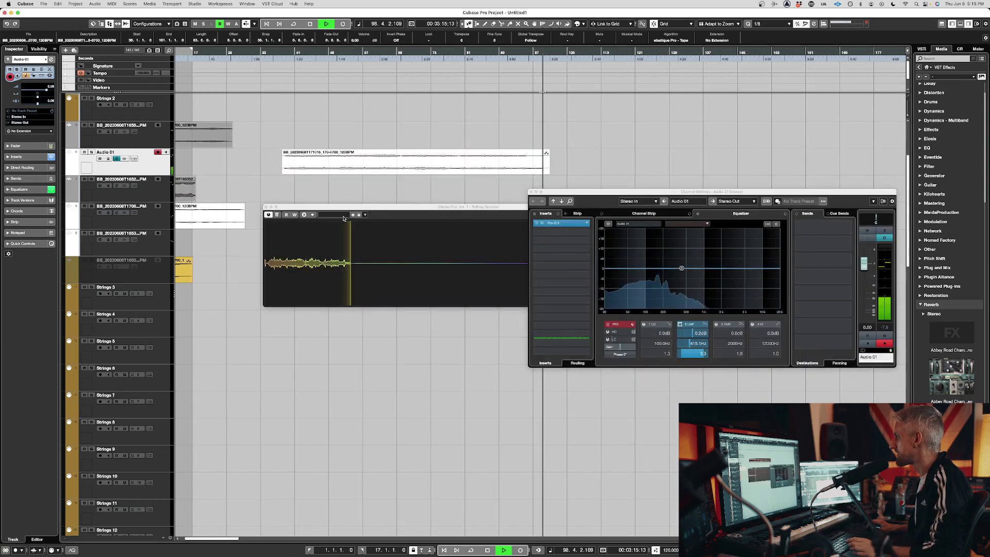
left_click_drag(266, 263, 351, 271)
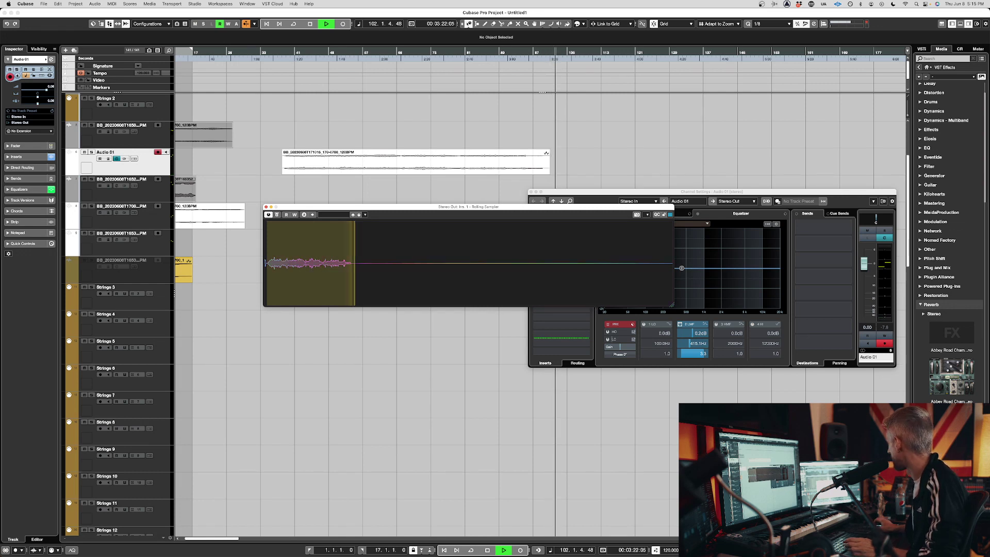
- Add an Emergent Drums 2 instrument track, stop playback, and enlarge and reposition the drum plug-in's window
key("super+Tab")
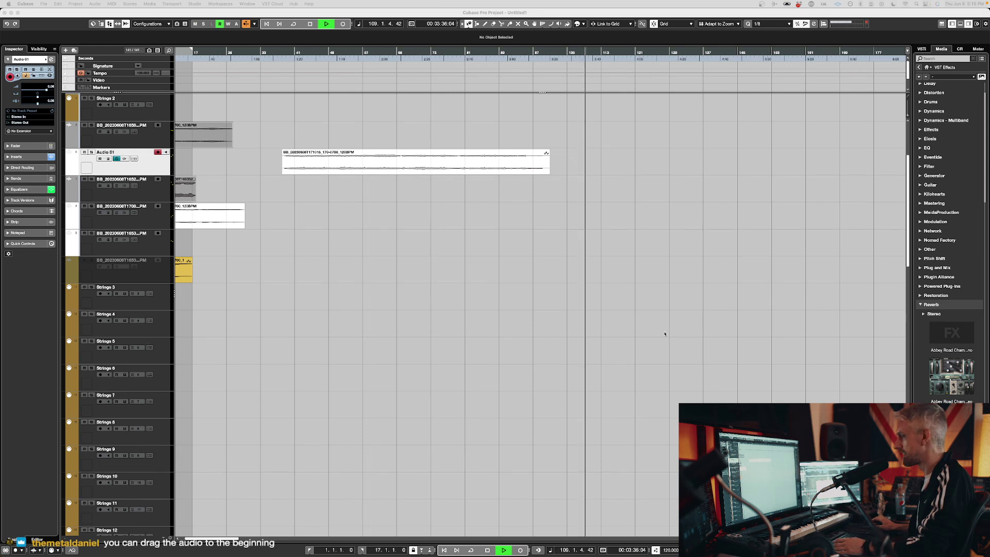
key("e")
key("space")
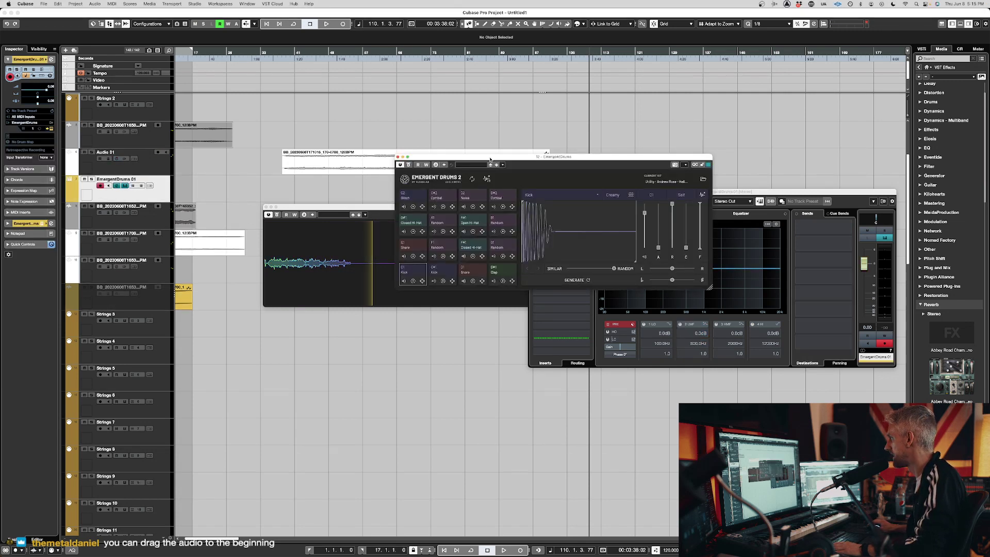
left_click_drag(490, 158, 479, 220)
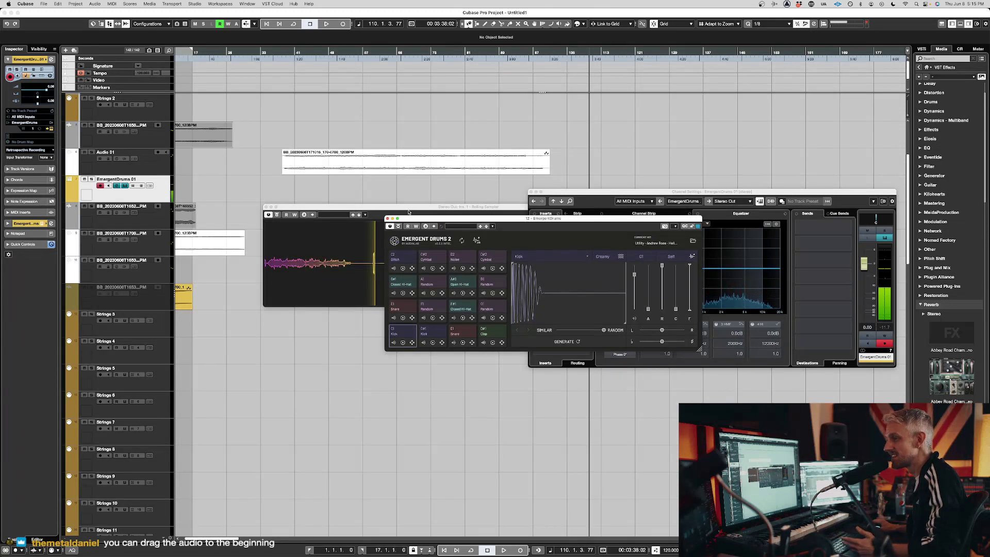
left_click_drag(419, 221, 225, 161)
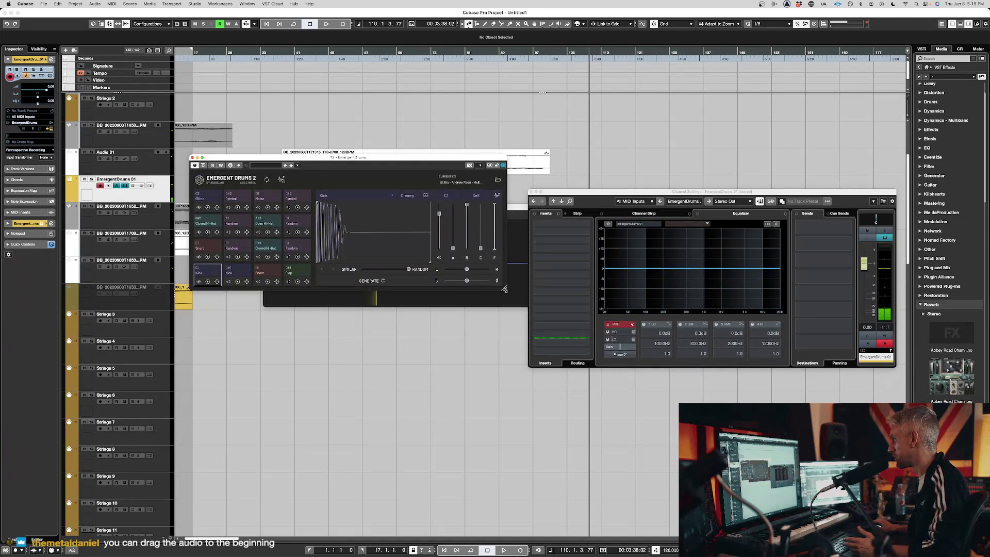
left_click_drag(504, 289, 640, 340)
left_click_drag(391, 163, 436, 282)
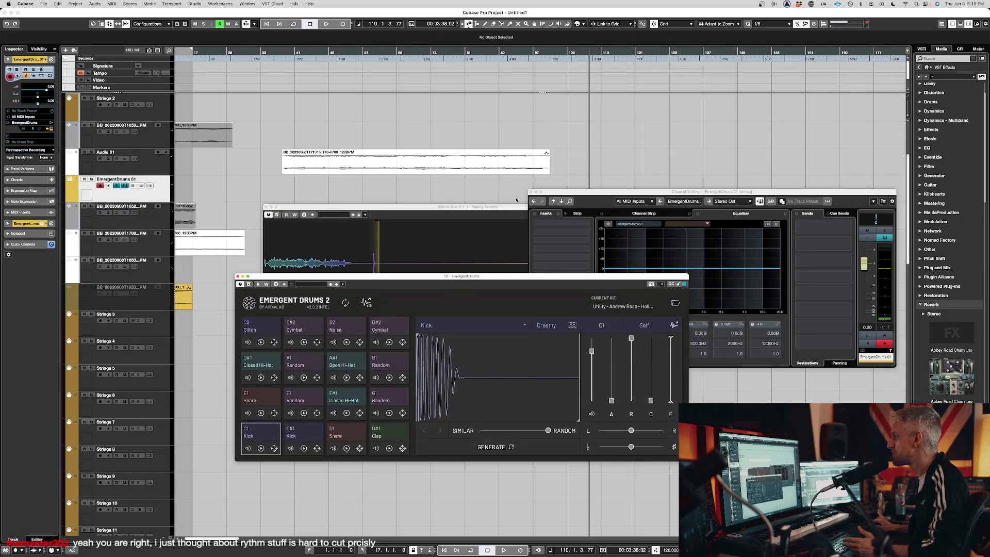
- Close the channel settings, move Rolling Sampler clear of the drum plug-in, and start playback from the project's beginning
left_click(531, 192)
left_click_drag(392, 208, 605, 131)
left_click(255, 209)
key("Home")
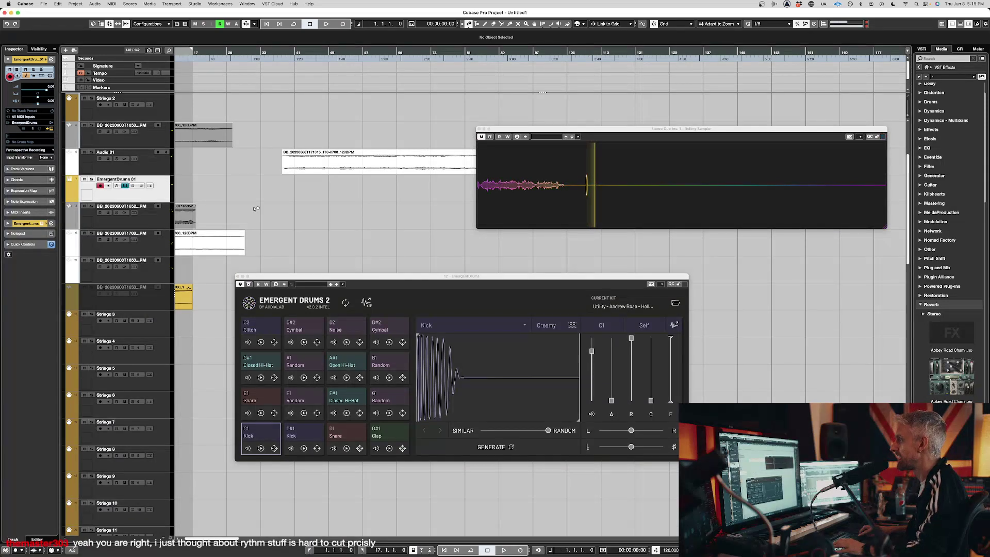
scroll(258, 206, "left", 3)
key("space")
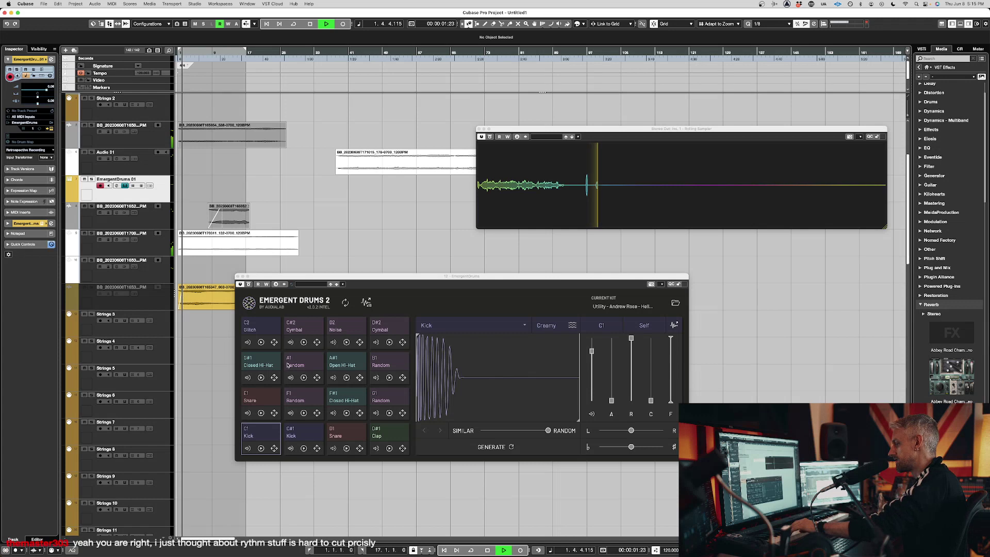
- Audition the C1 kick pad in Emergent Drums 2 during project playback and stop the transport
left_click(254, 436)
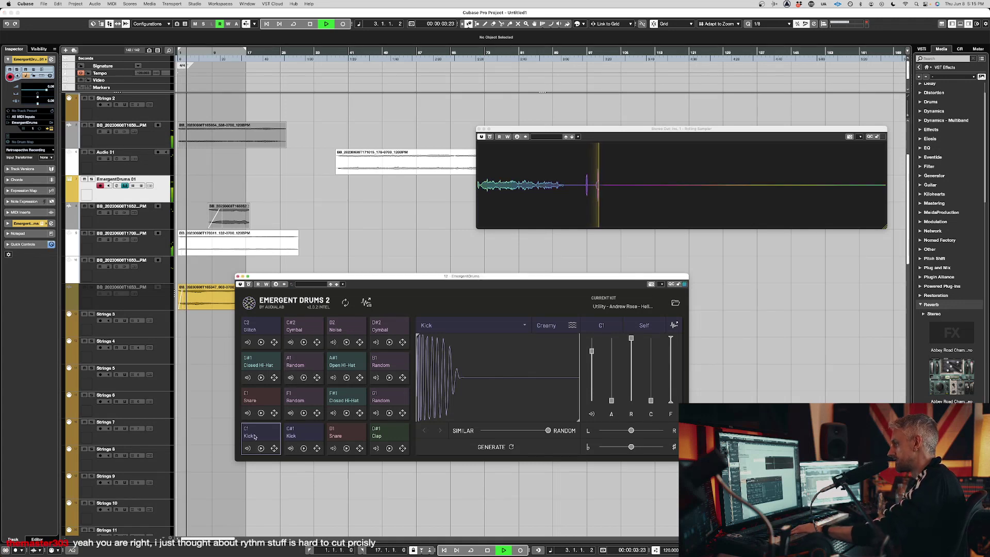
left_click(262, 450)
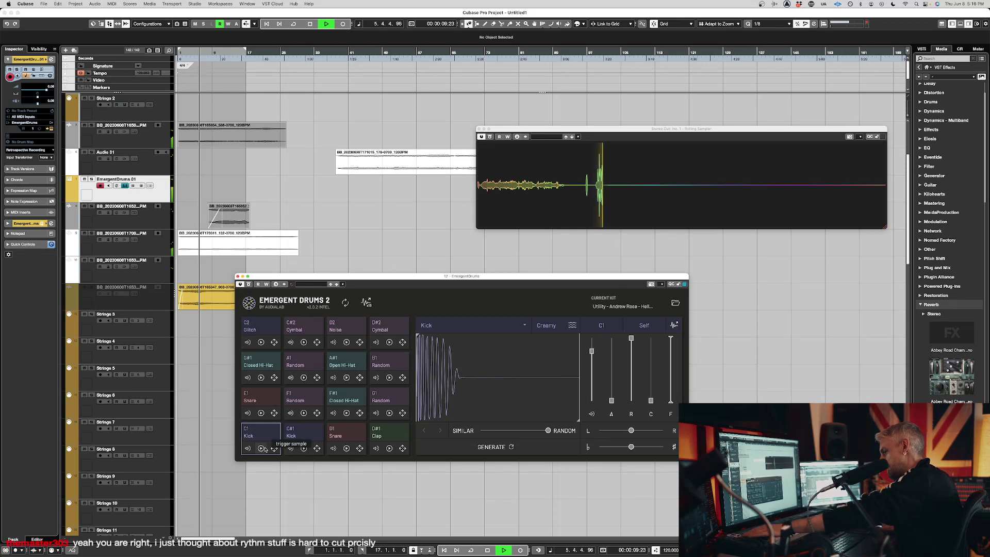
left_click(261, 449)
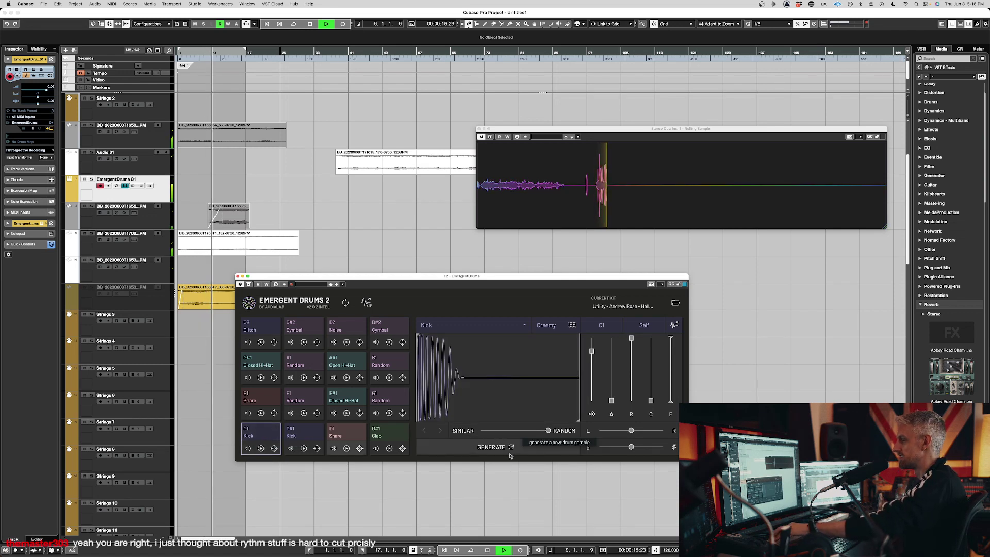
key("space")
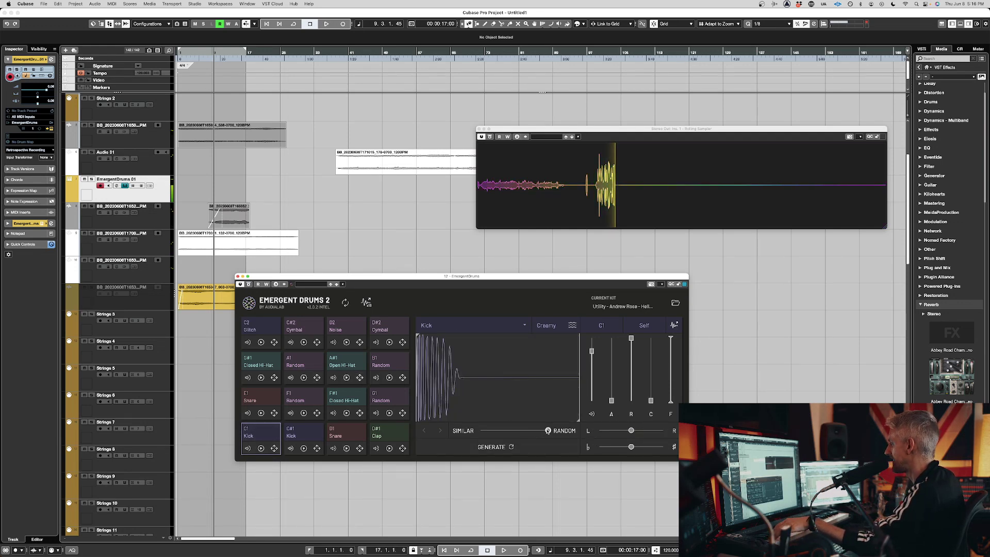
- Generate several new samples for the C1 kick, varying the similarity amount and finishing at about 0.143 towards Similar
left_click(509, 451)
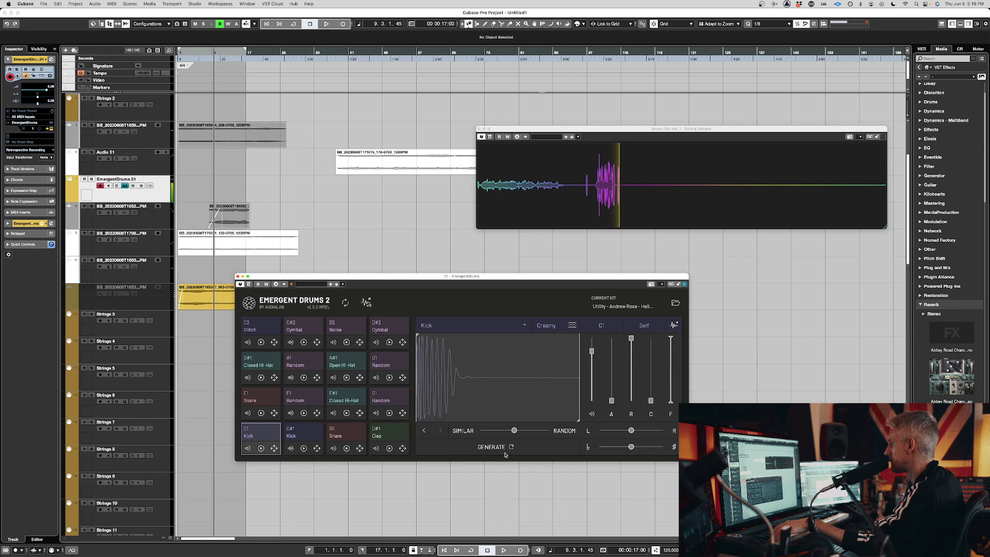
left_click_drag(515, 430, 532, 430)
left_click(511, 448)
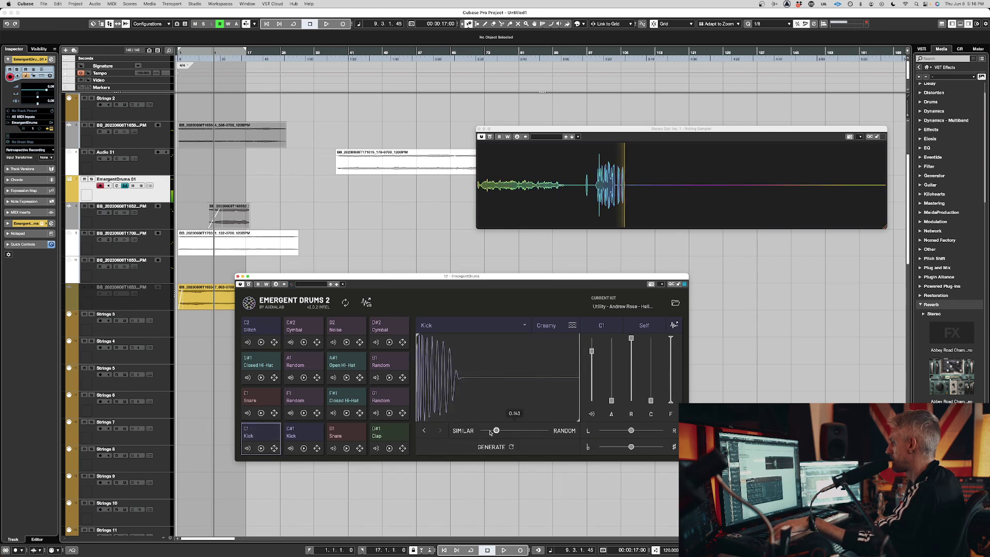
left_click(494, 447)
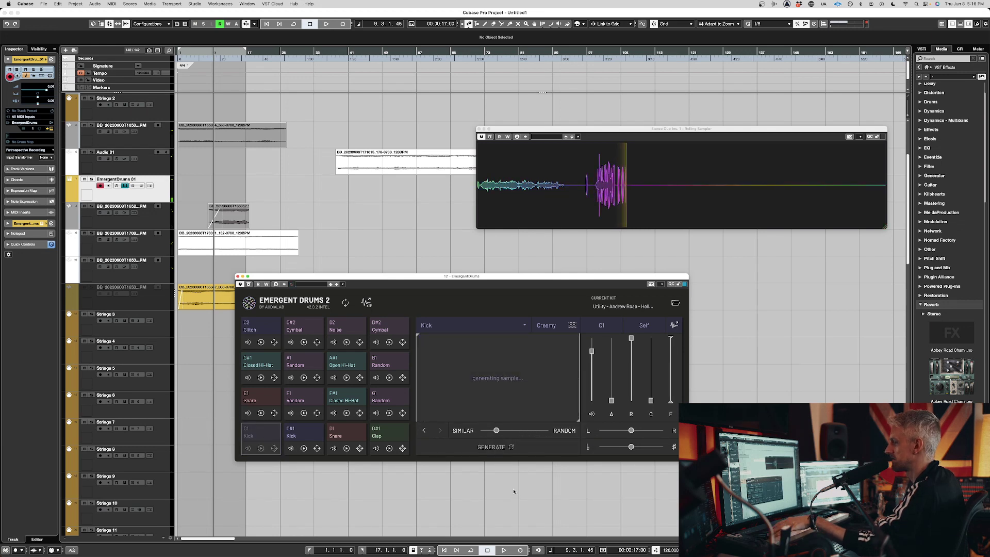
- Raise the kick's curve setting slightly, try out its release and panning, lower its pitch slightly, and return the release to maximum
left_click_drag(611, 400, 651, 393)
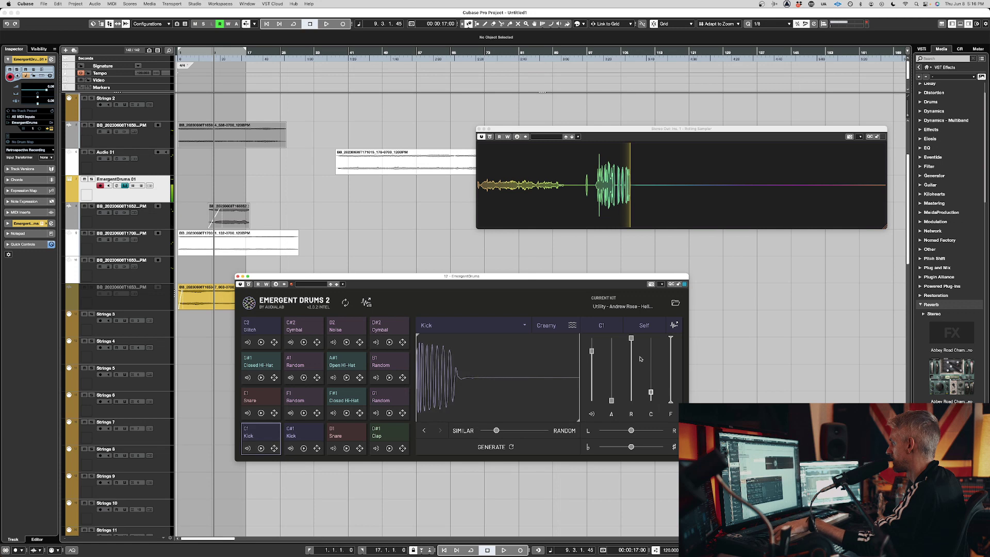
left_click_drag(631, 342, 633, 368)
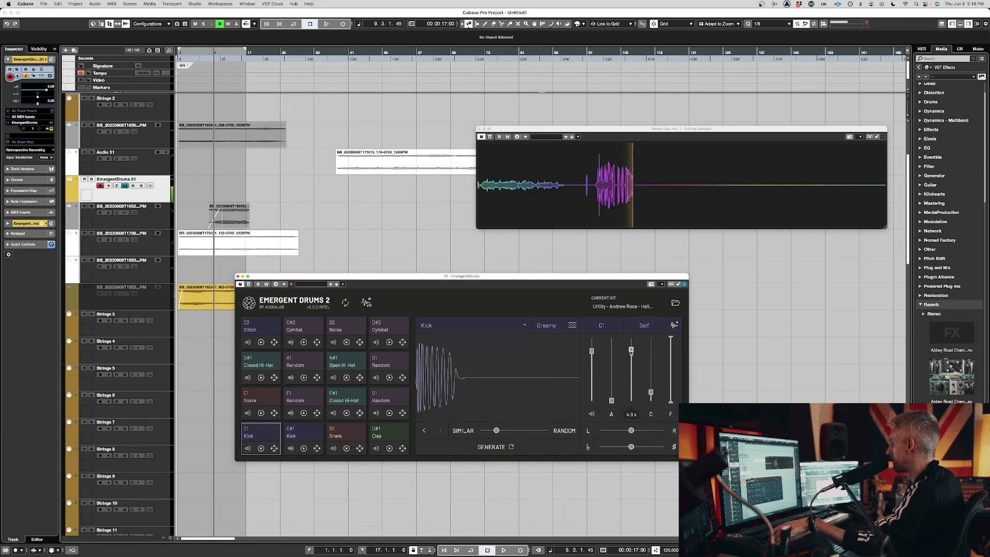
left_click_drag(623, 431, 635, 431)
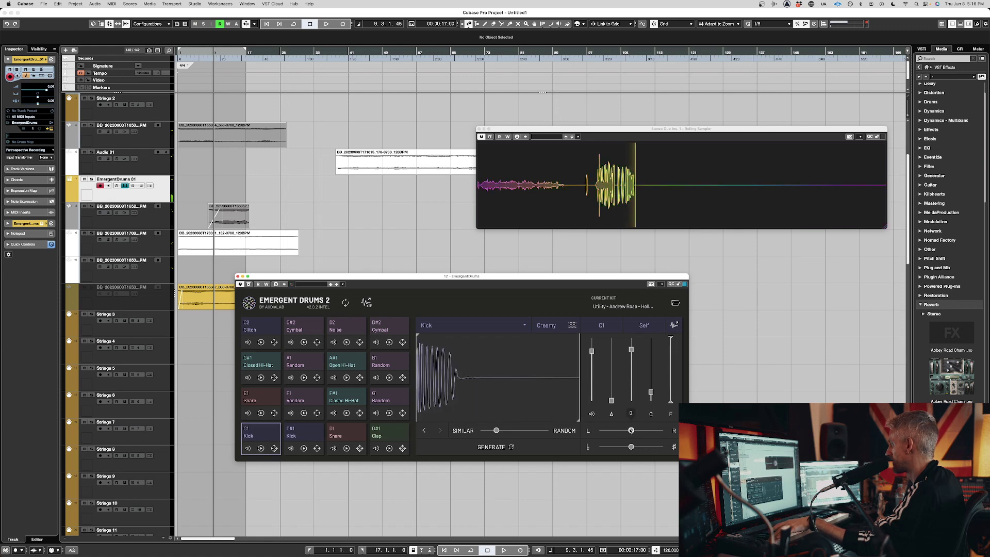
left_click_drag(631, 447, 625, 447)
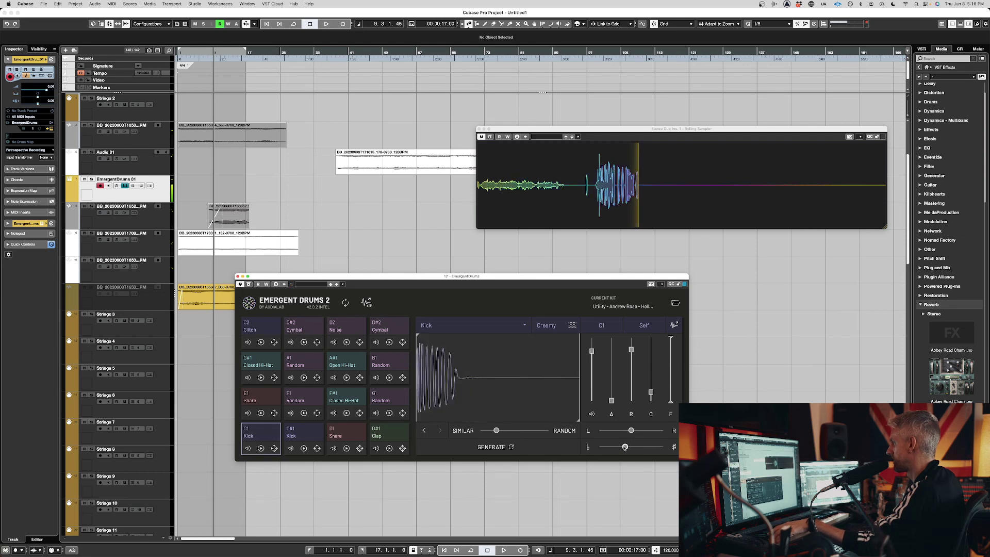
left_click_drag(631, 350, 631, 338)
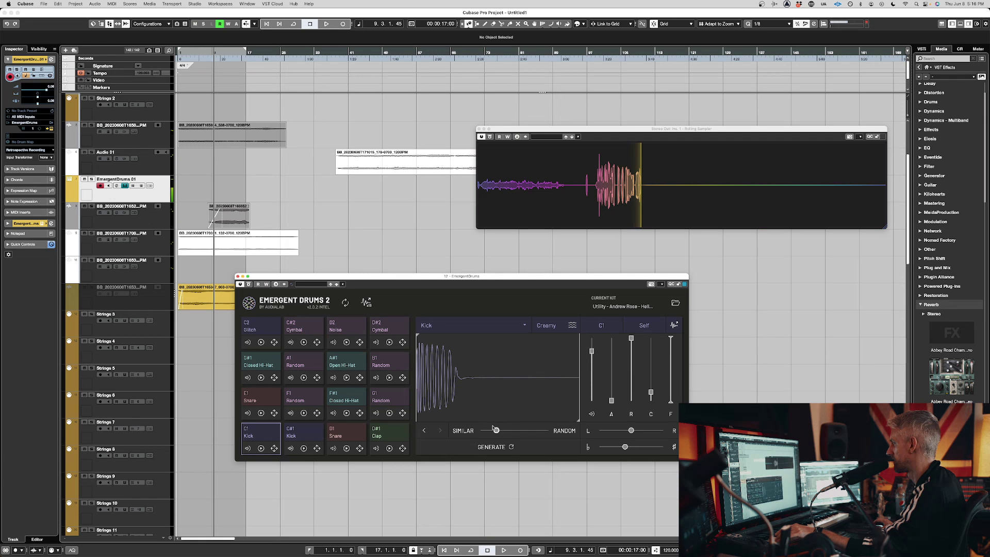
- Generate further kick variations, first close to Similar and finally near Random, trying a much shorter release and restoring it in between
left_click(494, 447)
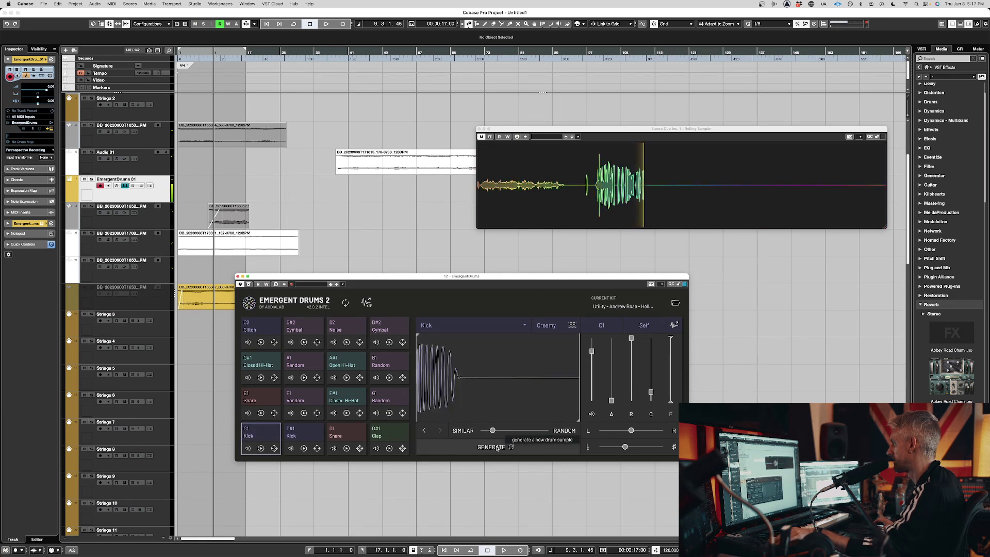
left_click(498, 449)
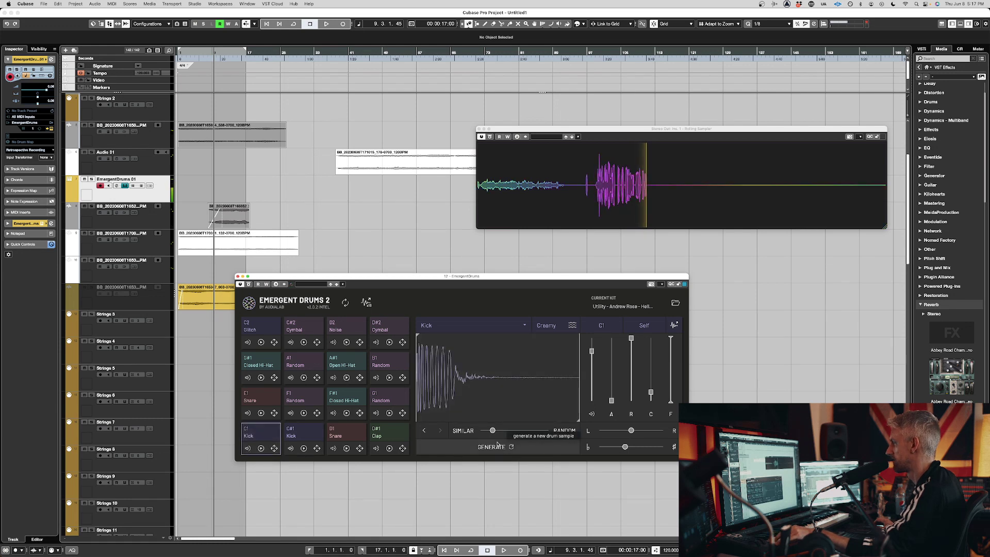
left_click_drag(631, 338, 630, 345)
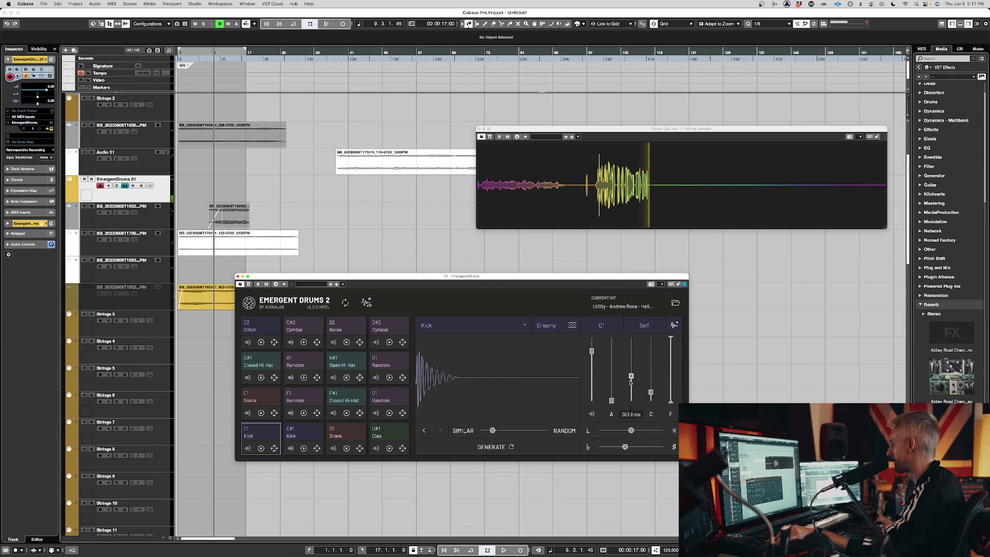
left_click_drag(630, 375, 631, 345)
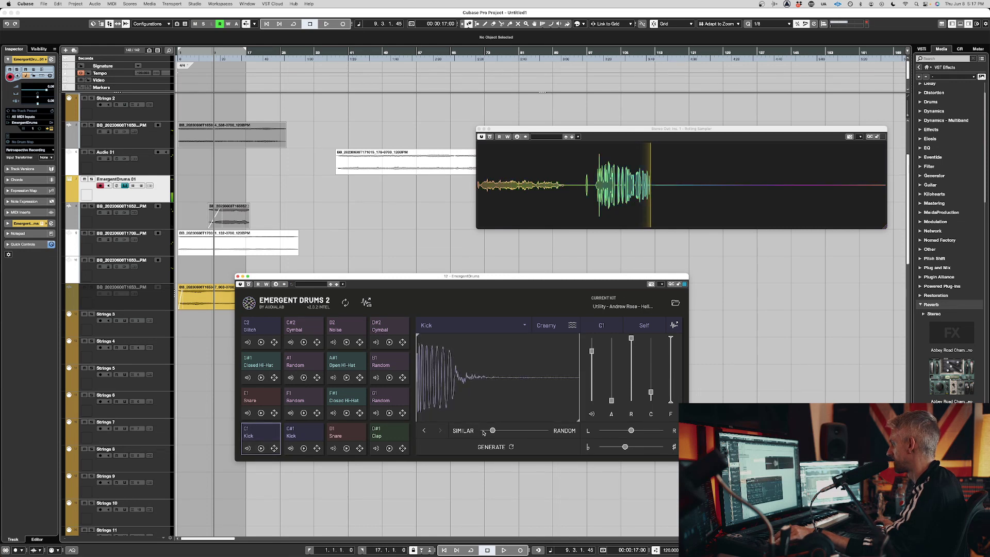
left_click(517, 447)
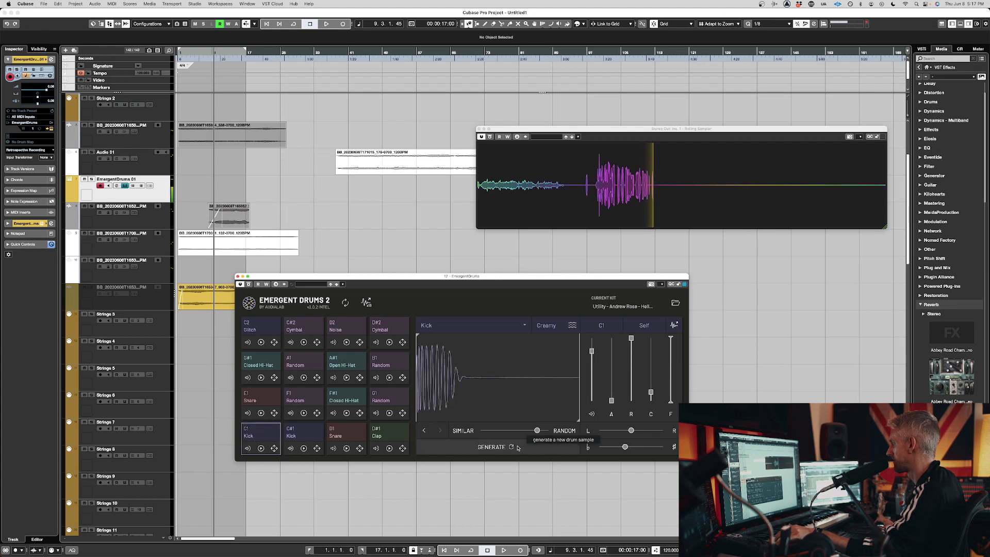
- Switch the C1 kick to the Crunchy model, generate a fully random sample, and set its release to about 2.0 s
left_click(543, 326)
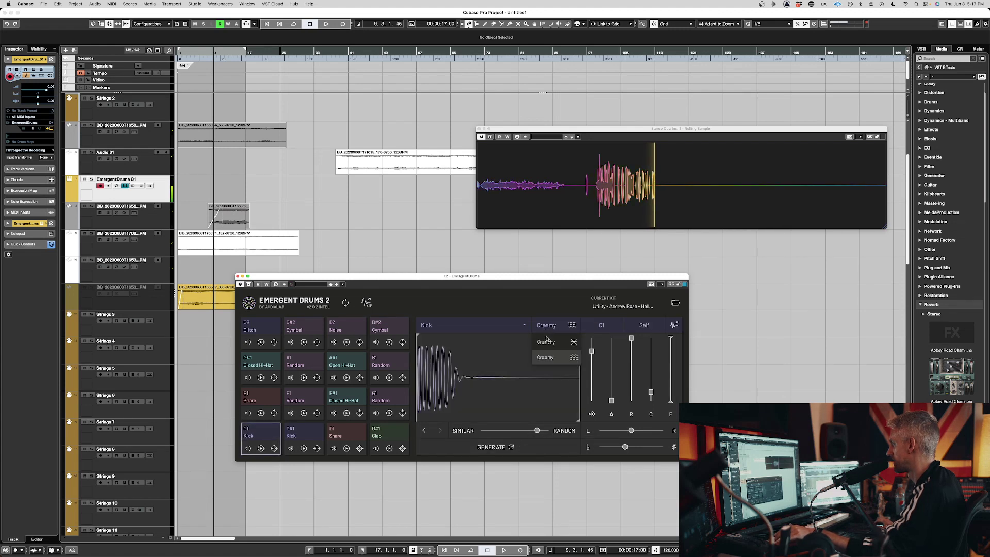
left_click(547, 343)
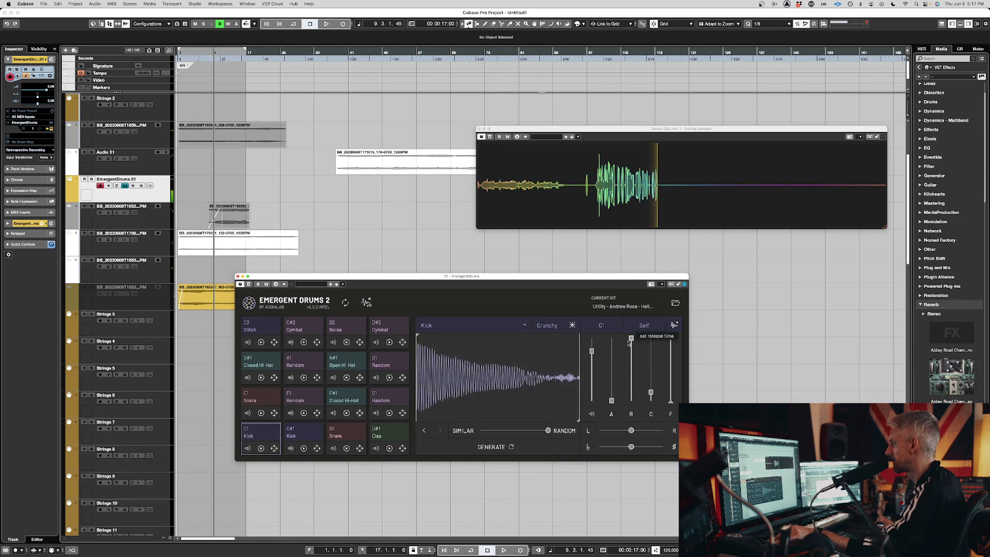
left_click_drag(629, 343, 628, 366)
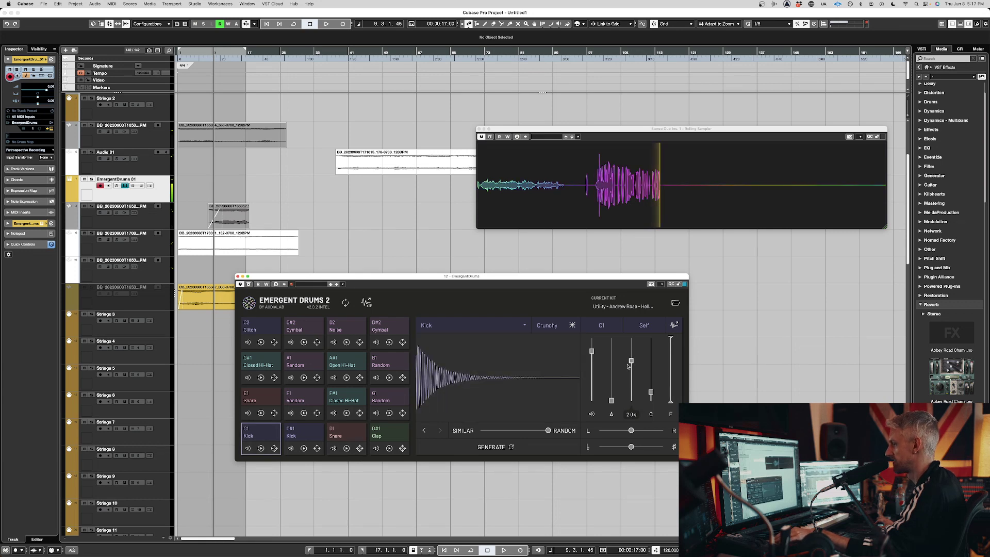
- Generate a D1 snare variation at about 0.337 similarity with a release of about 1.2 s, and regenerate the C1 kick fully random
left_click(344, 430)
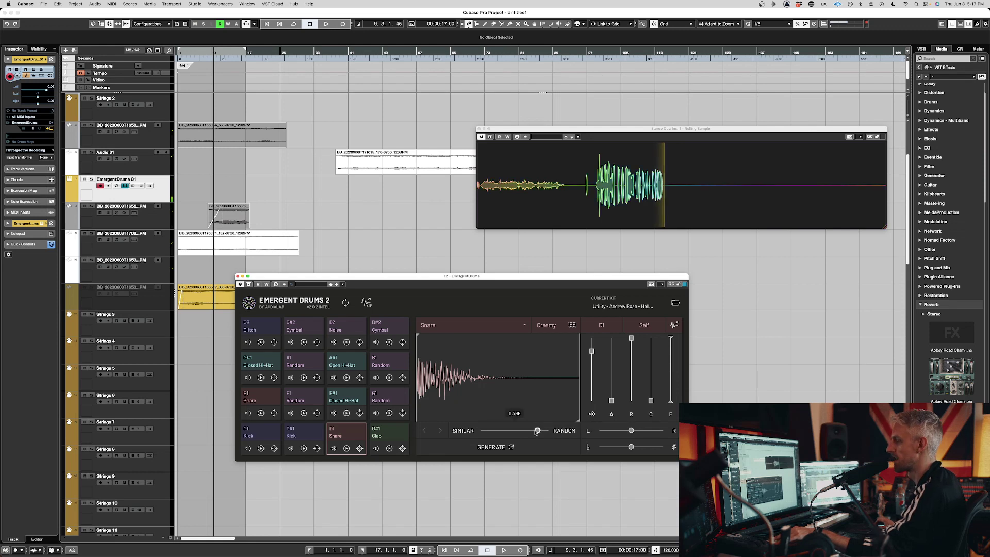
left_click_drag(503, 431, 506, 433)
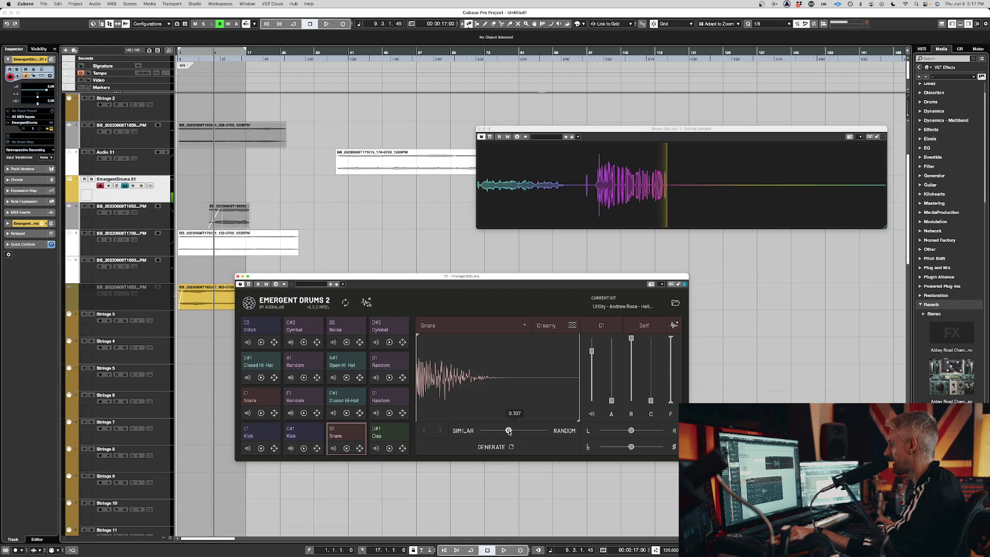
left_click(508, 448)
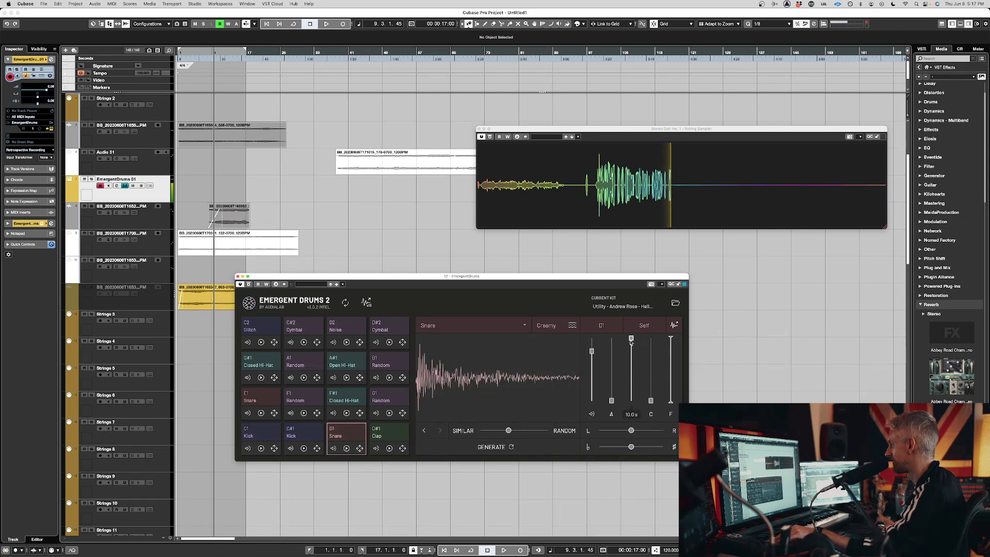
left_click_drag(630, 345, 632, 371)
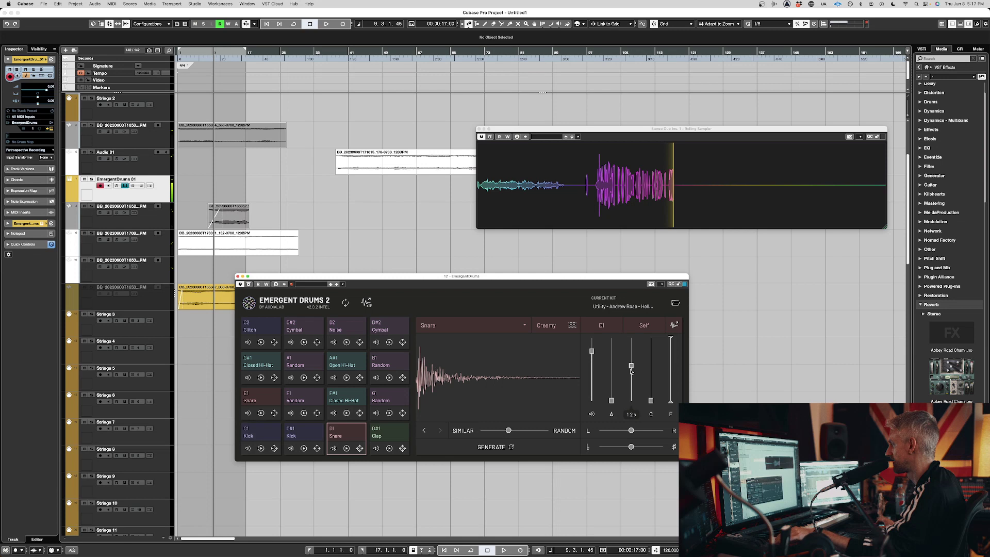
left_click(260, 433)
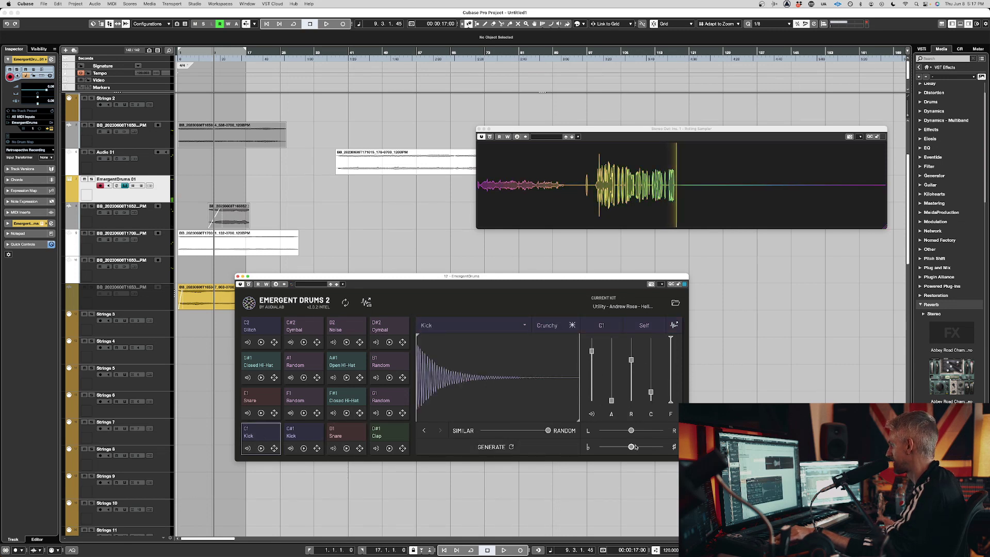
left_click(513, 450)
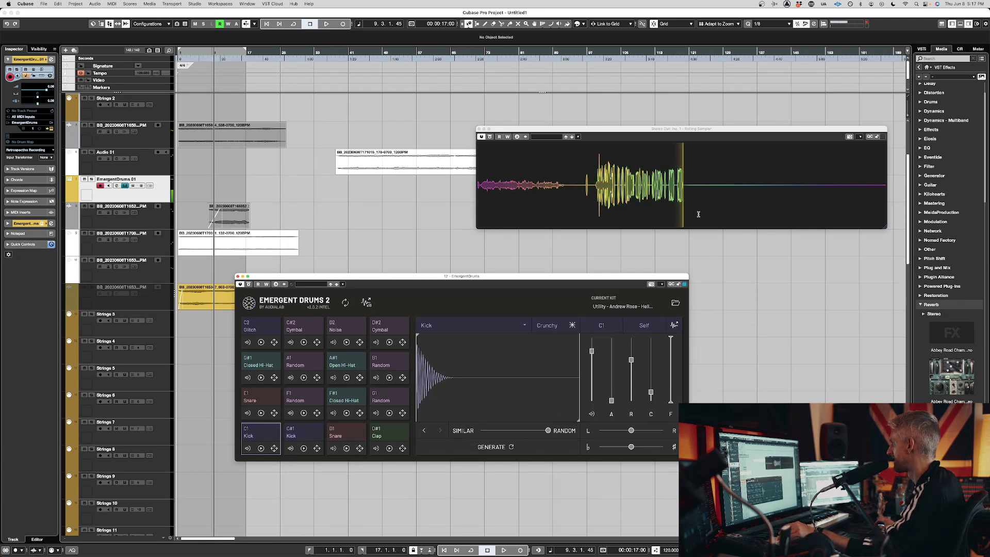
- Move Rolling Sampler's window clear of the media list and choose a shorter recording duration
left_click_drag(681, 139, 498, 143)
right_click(524, 187)
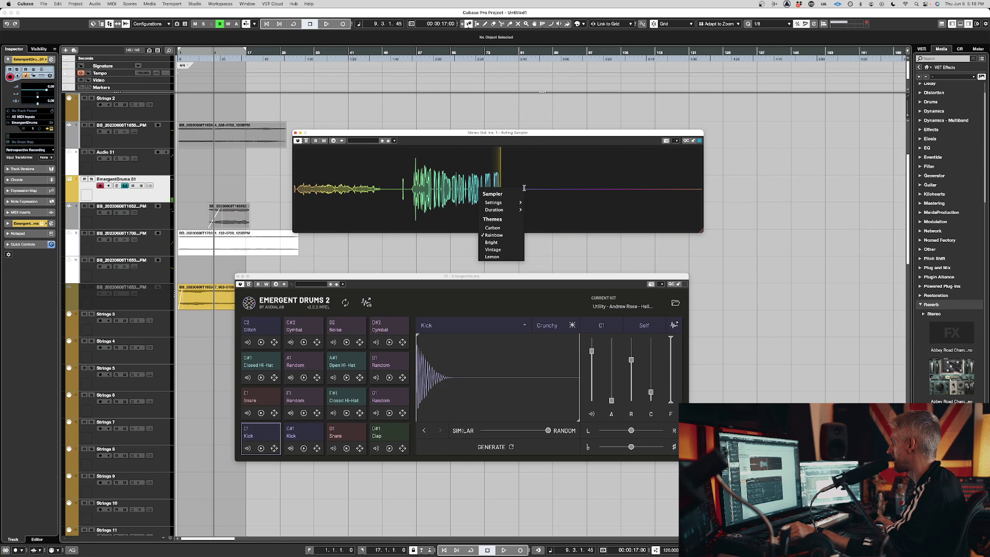
mouse_move(495, 210)
left_click(553, 246)
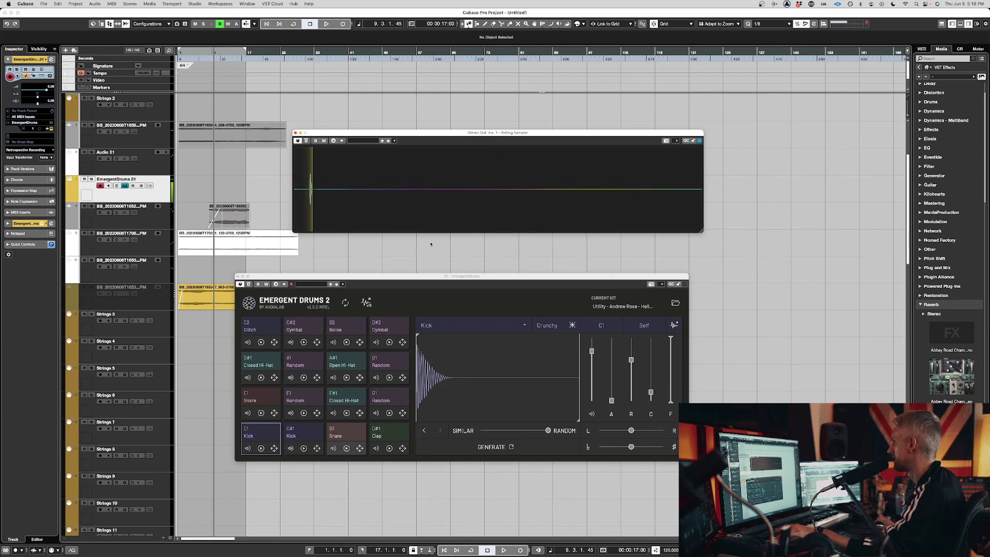
- Place the captured kick hit on a new audio track, audition it, and move the clip and playback cursor to the project's start
left_click_drag(311, 192, 412, 269)
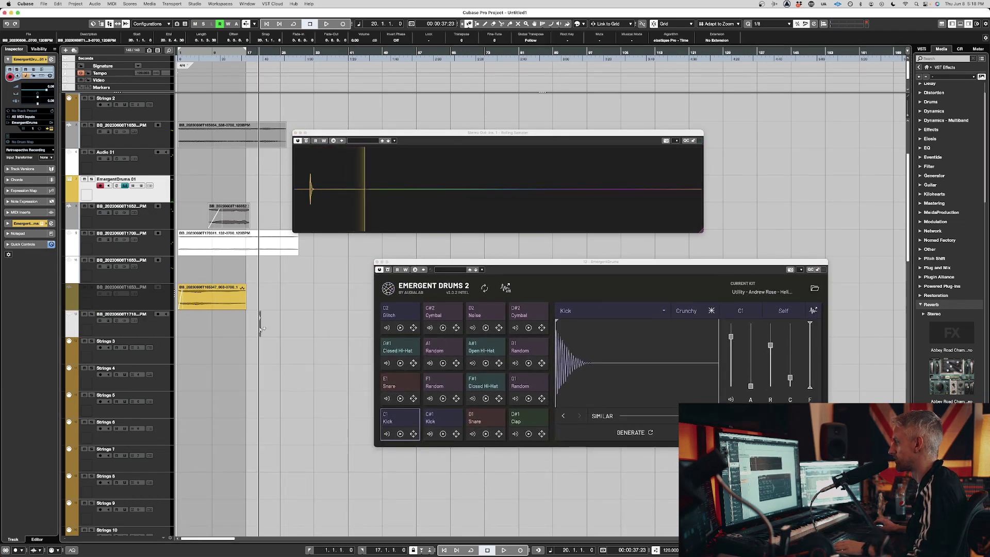
key("space")
key("space")
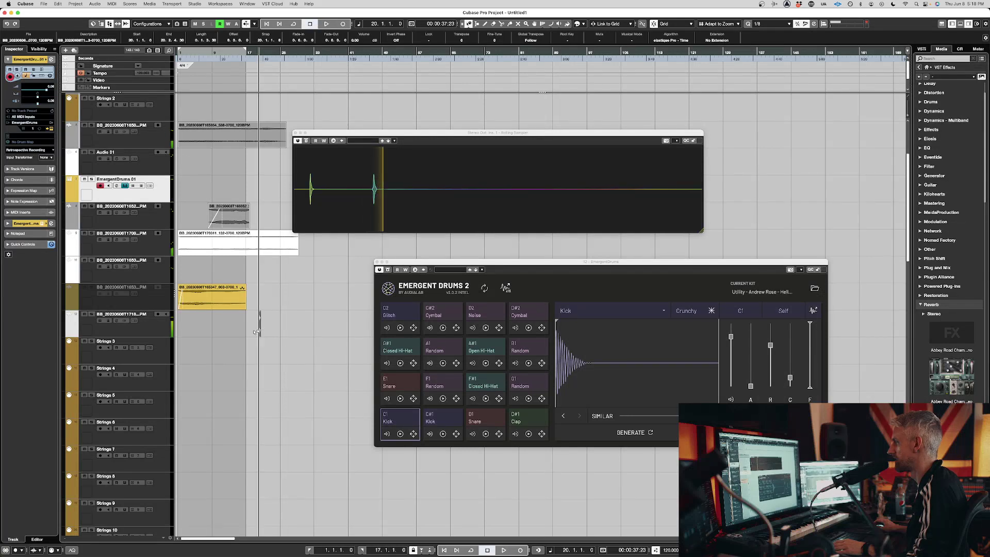
key("Home")
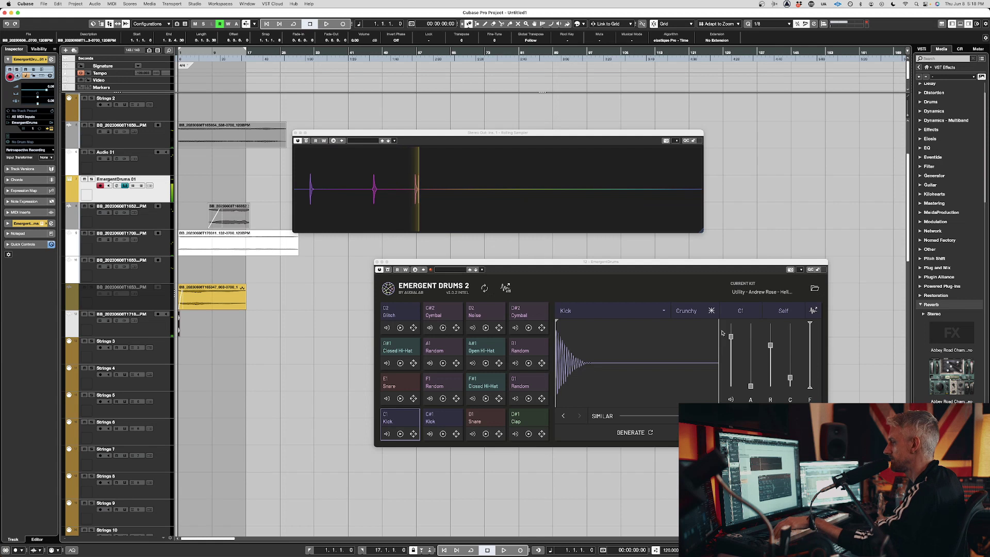
- Generate new samples for the C1 kick and the D1 snare, and audition the new snare
left_click(615, 436)
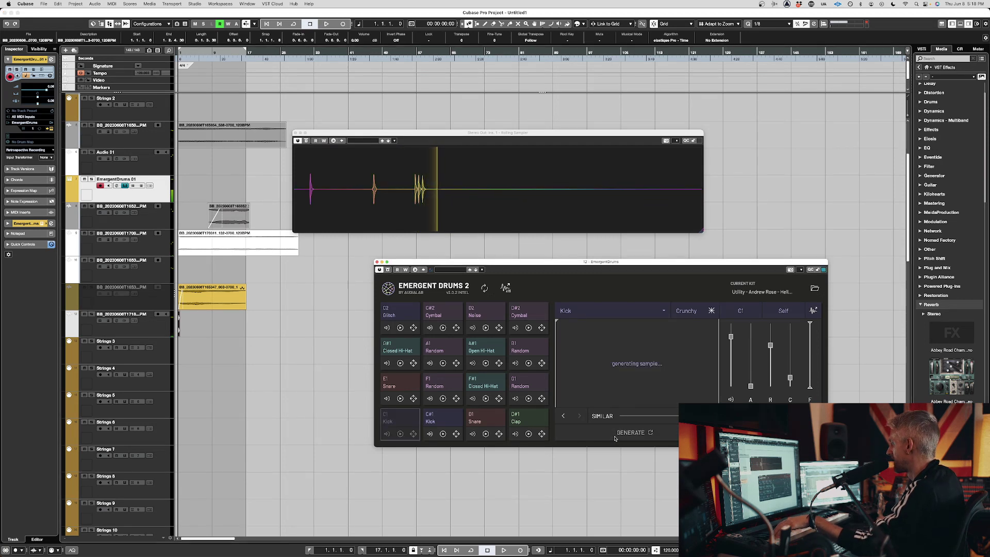
left_click(483, 422)
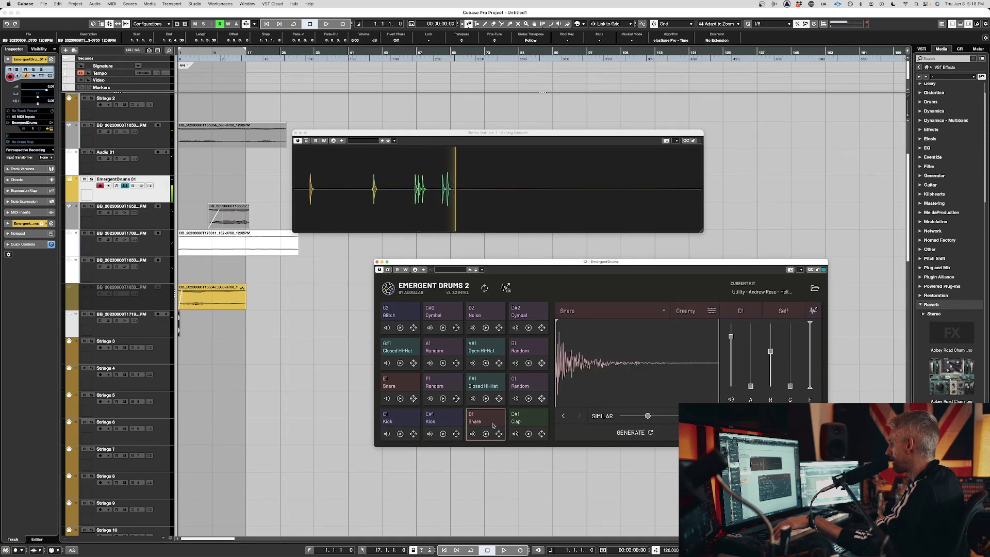
left_click(633, 437)
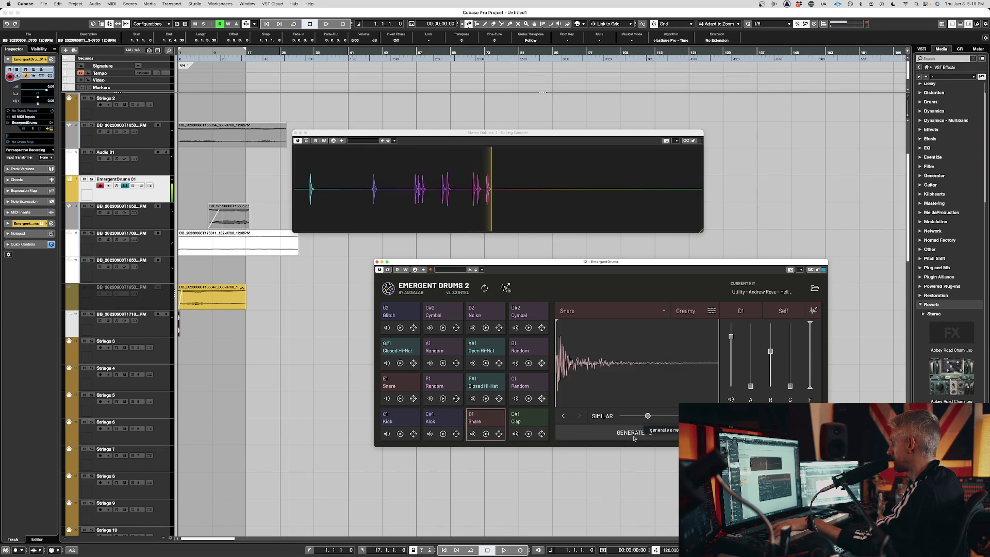
left_click(576, 357)
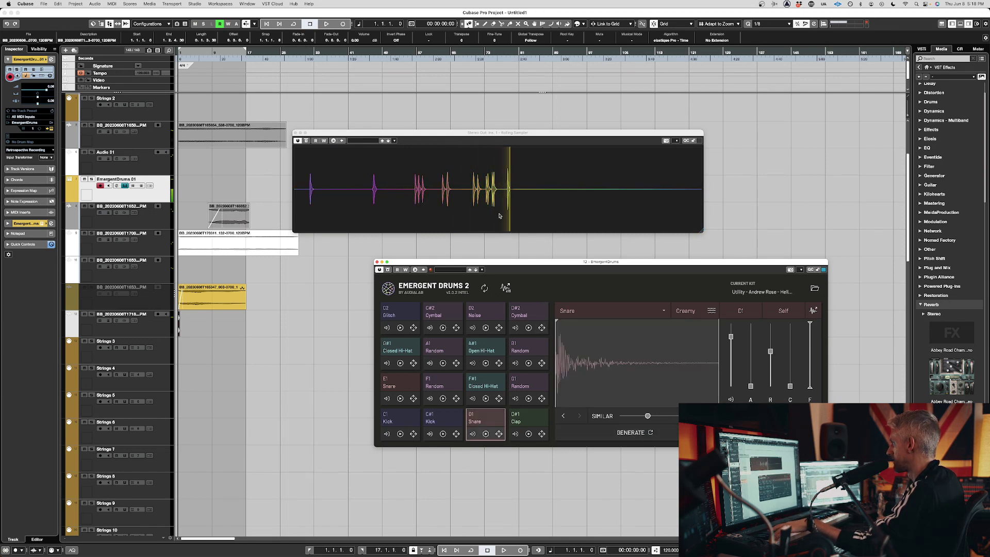
- Place the captured D1 snare hit from Rolling Sampler at bar 2 on the audio track holding the kick
left_click(509, 192)
left_click_drag(509, 192, 183, 328)
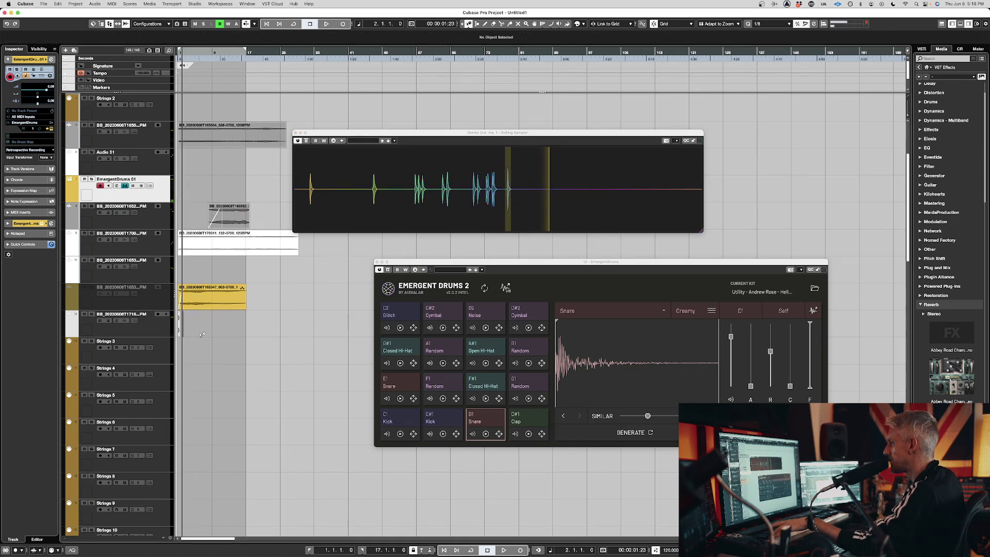
left_click(590, 431)
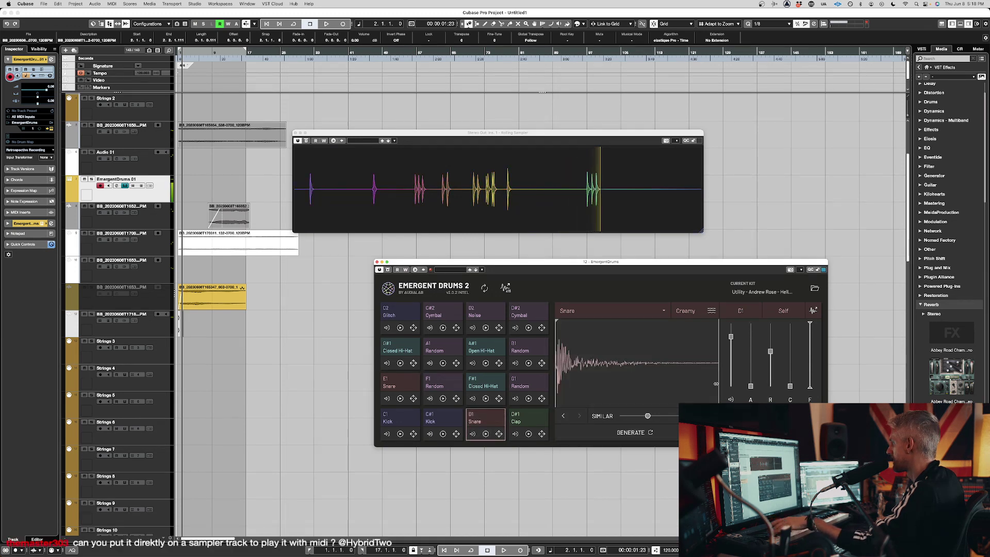
- Shorten the D1 snare's release and place two more captured hits from Rolling Sampler on the kick's audio track at bars 3 and 5
left_click_drag(770, 350, 770, 360)
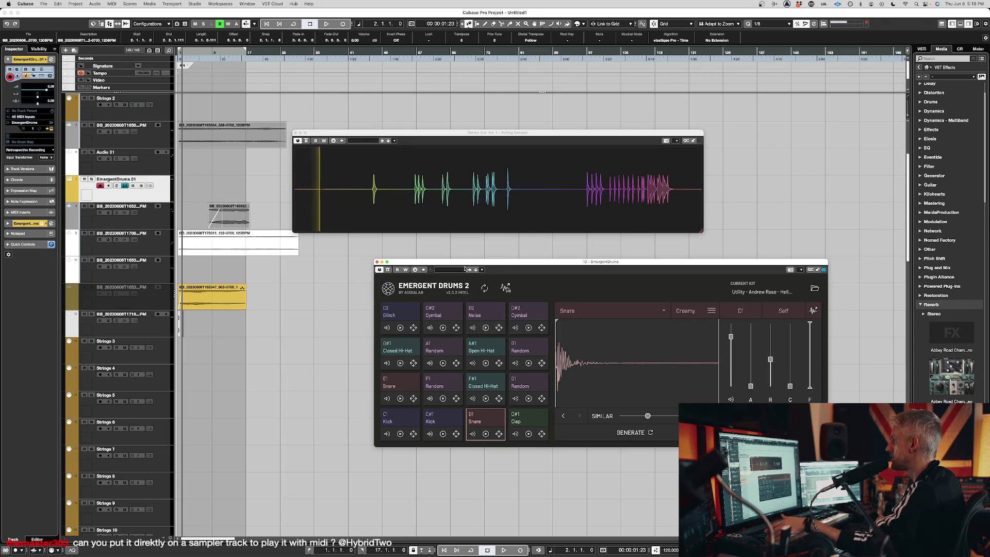
left_click_drag(464, 262, 409, 236)
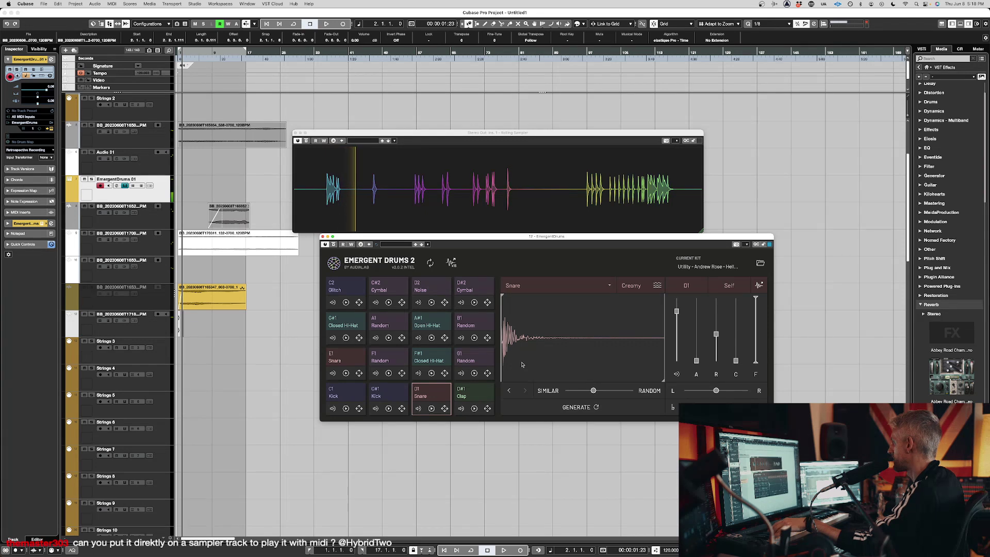
left_click(362, 192)
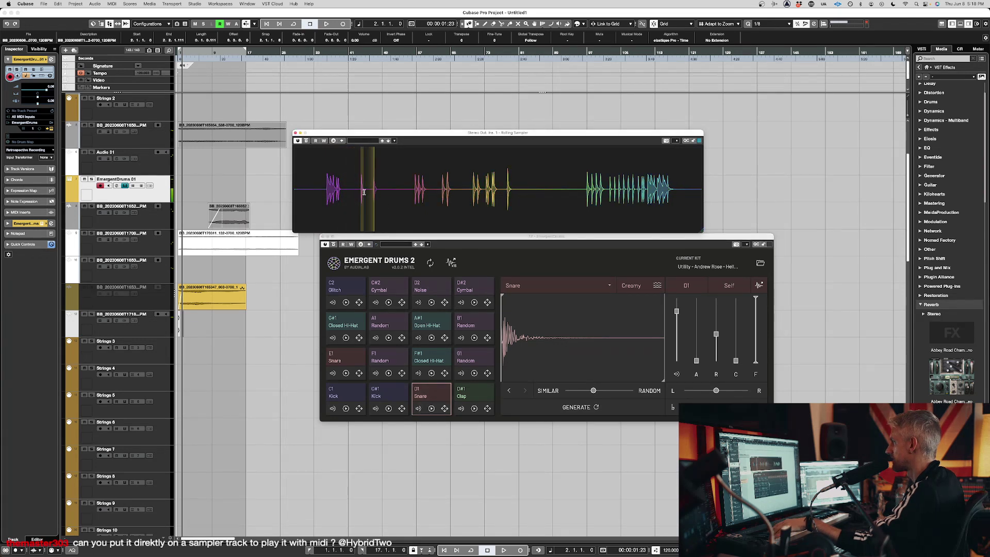
left_click(259, 379)
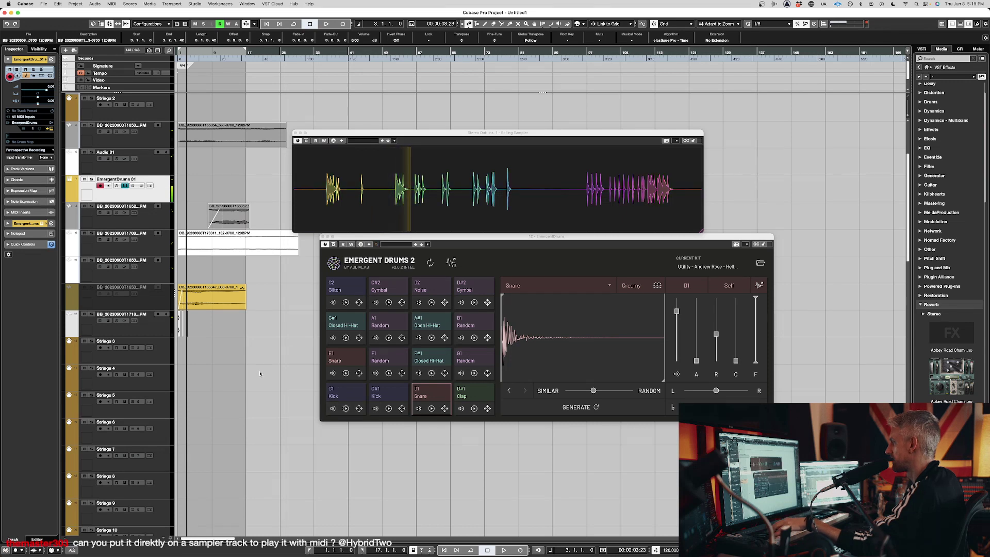
left_click(412, 194)
left_click(336, 271)
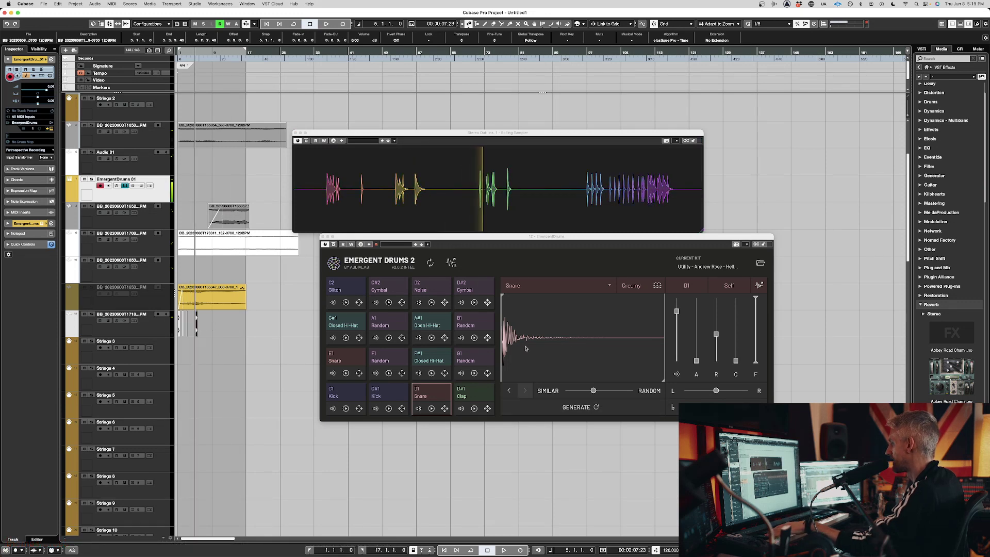
- Change the C#1 pad's sound type in Emergent Drums to Glitch
left_click(546, 285)
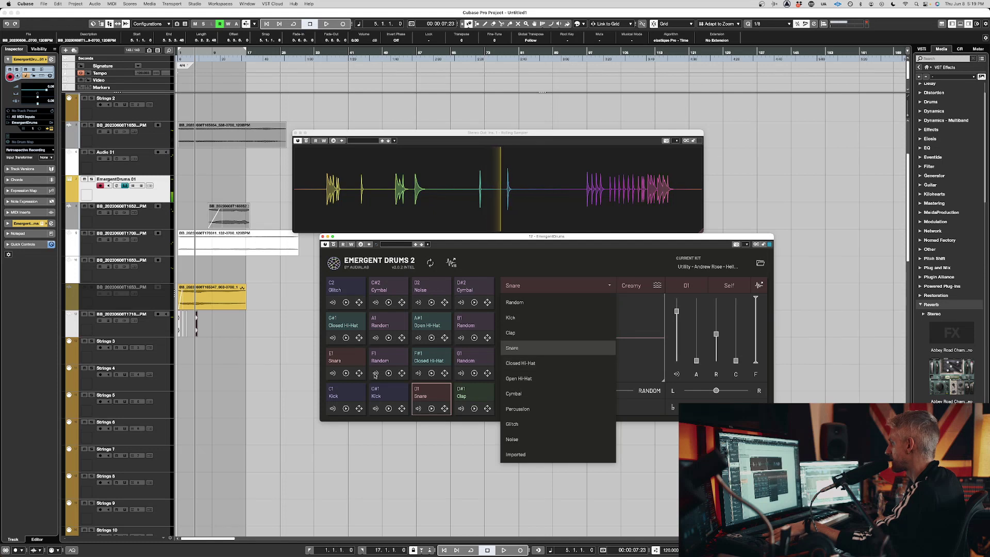
left_click(393, 387)
left_click(394, 387)
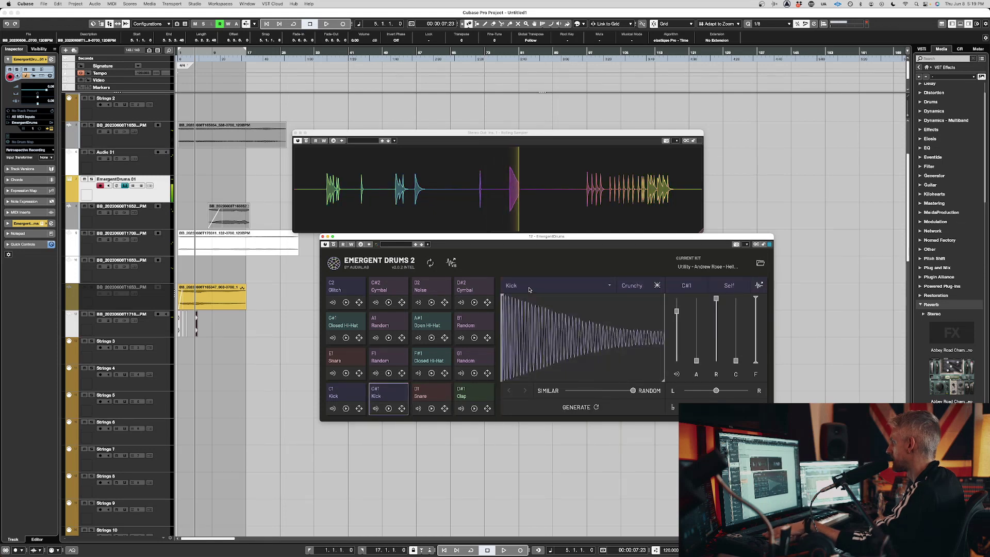
left_click(547, 285)
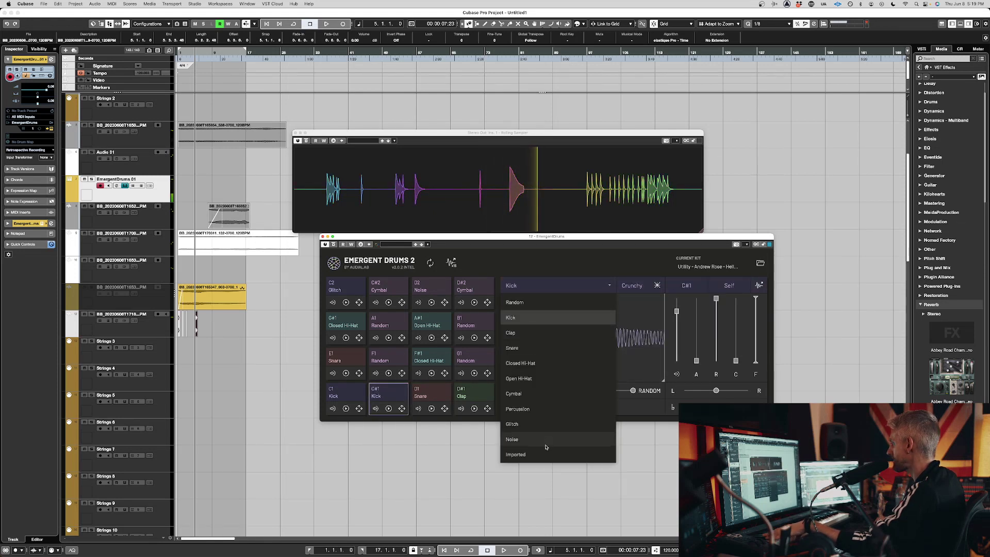
left_click(536, 424)
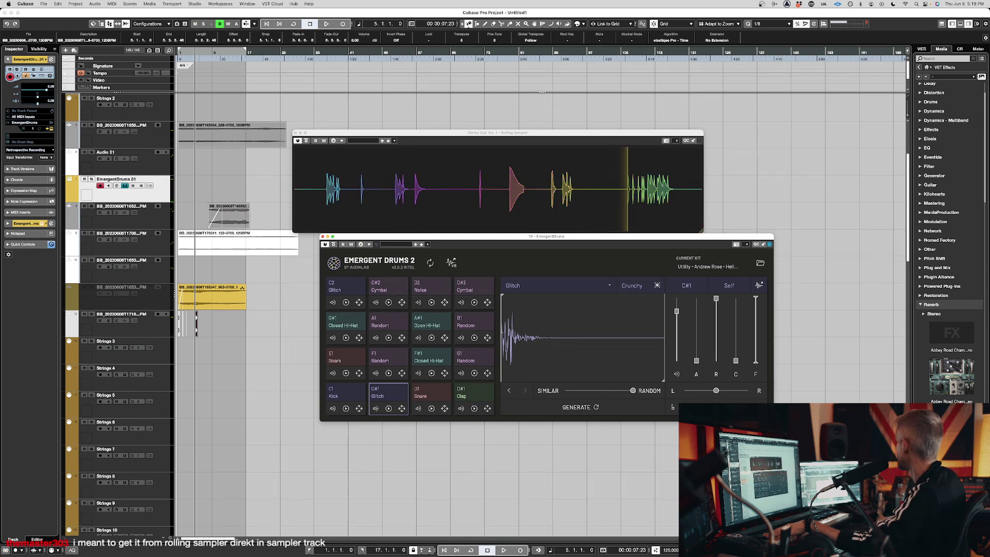
- Show the MixConsole, move the Rolling Sampler insert from Stereo Out to the EmergentDrums 01 channel, and open it there
key("F3")
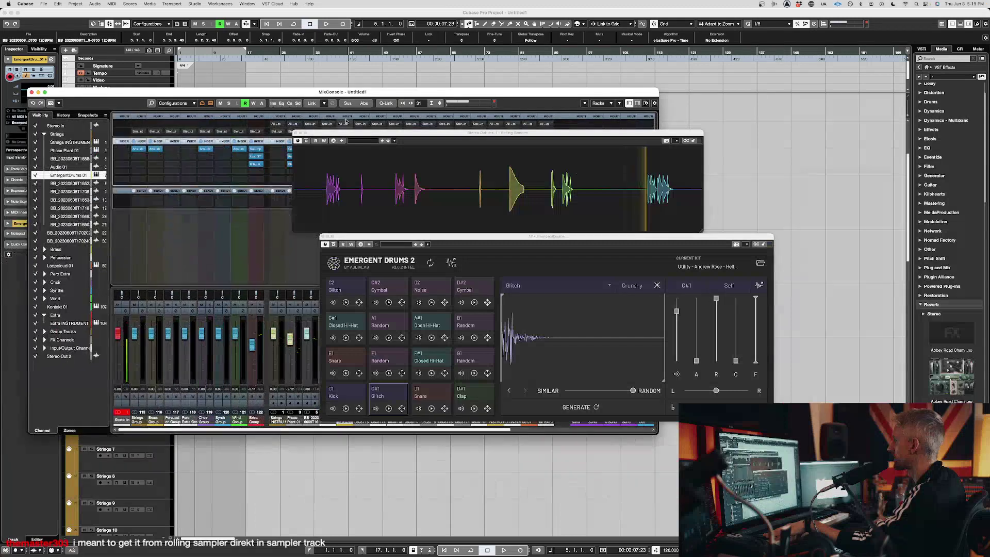
left_click_drag(317, 135, 438, 318)
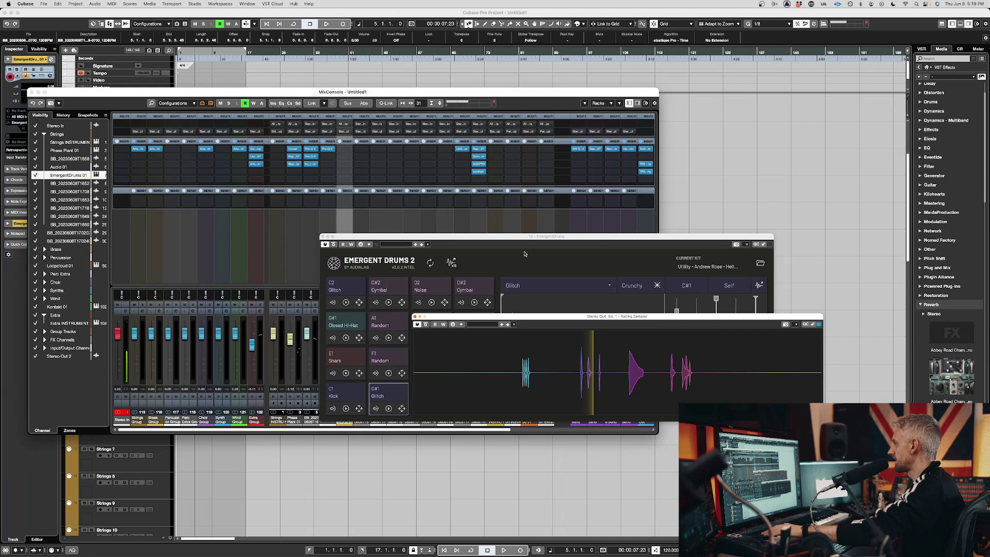
left_click_drag(461, 239, 504, 289)
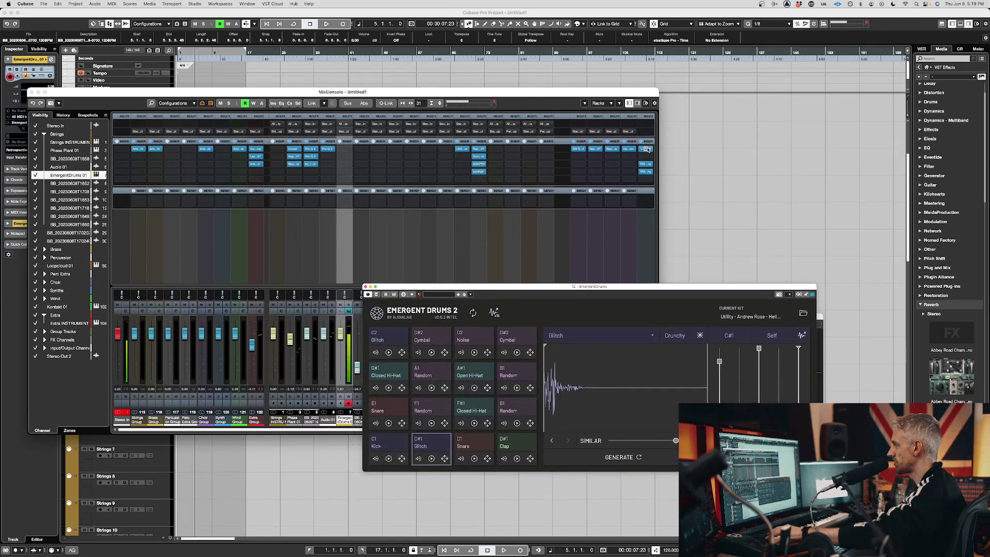
left_click_drag(647, 149, 345, 150)
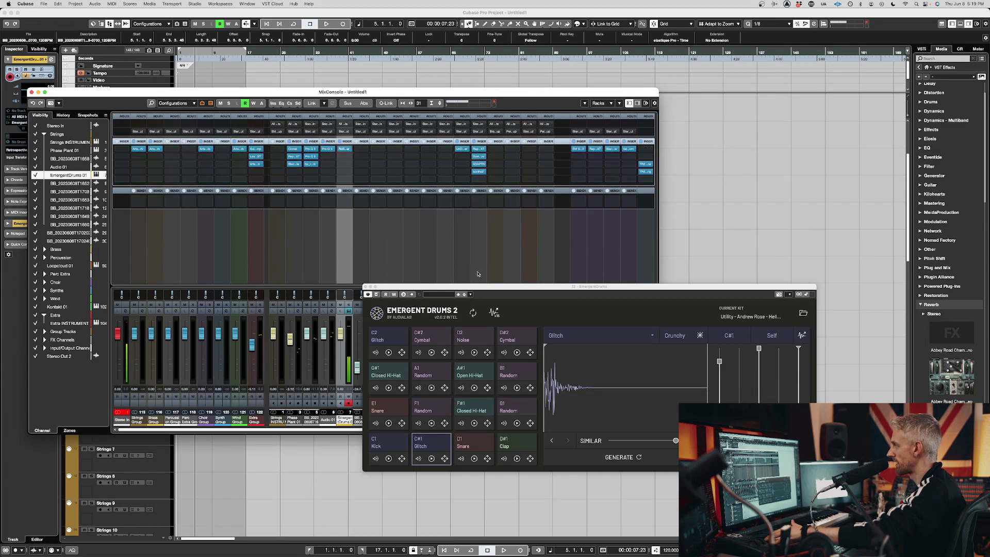
left_click_drag(499, 290, 596, 124)
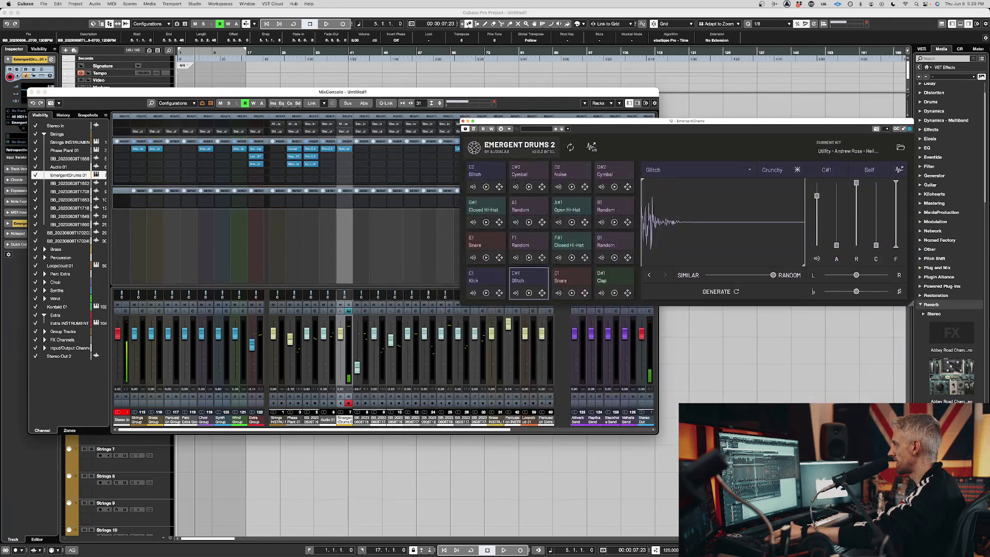
left_click(344, 150)
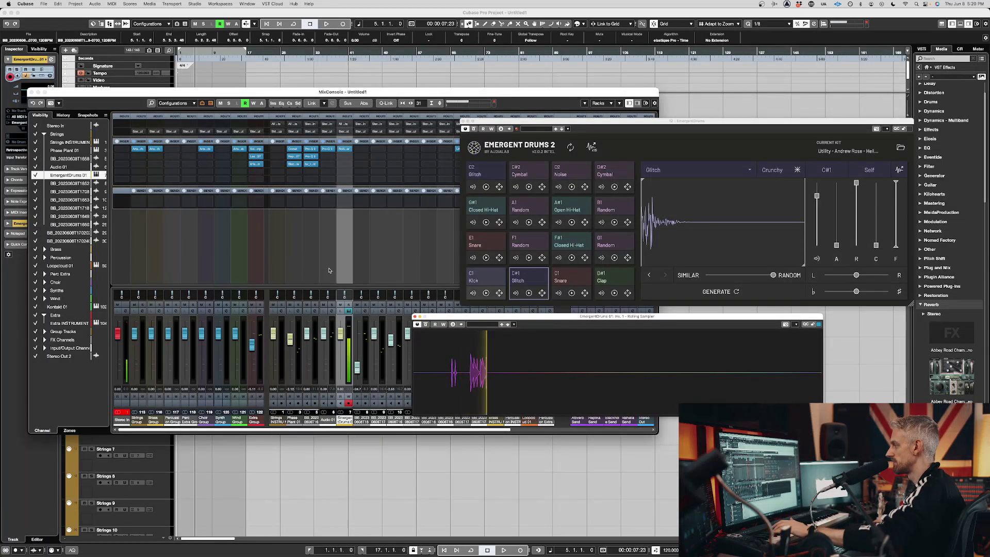
- Select the Extra 1 track below Extra INSTRUMENT in the project's track list
scroll(140, 485, "down", 15)
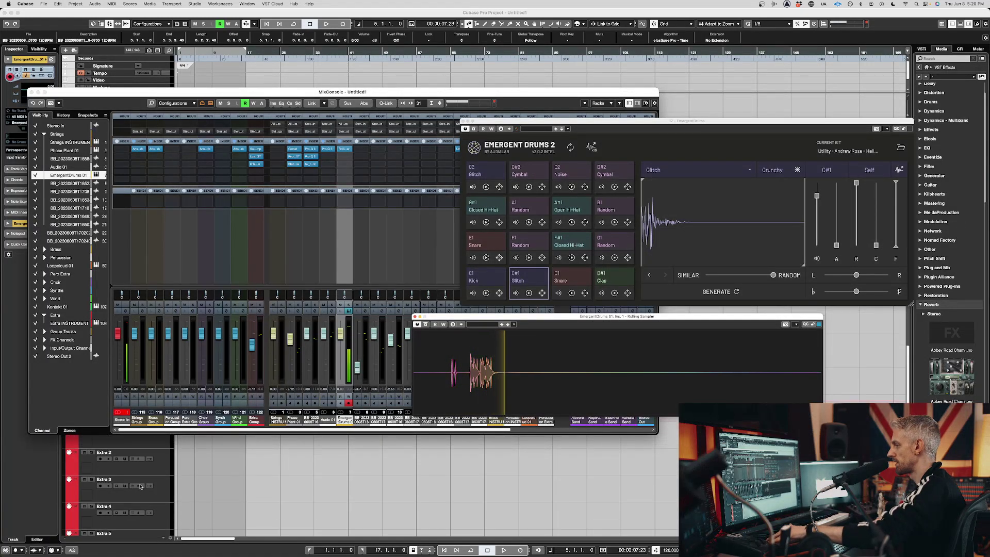
scroll(162, 481, "up", 3)
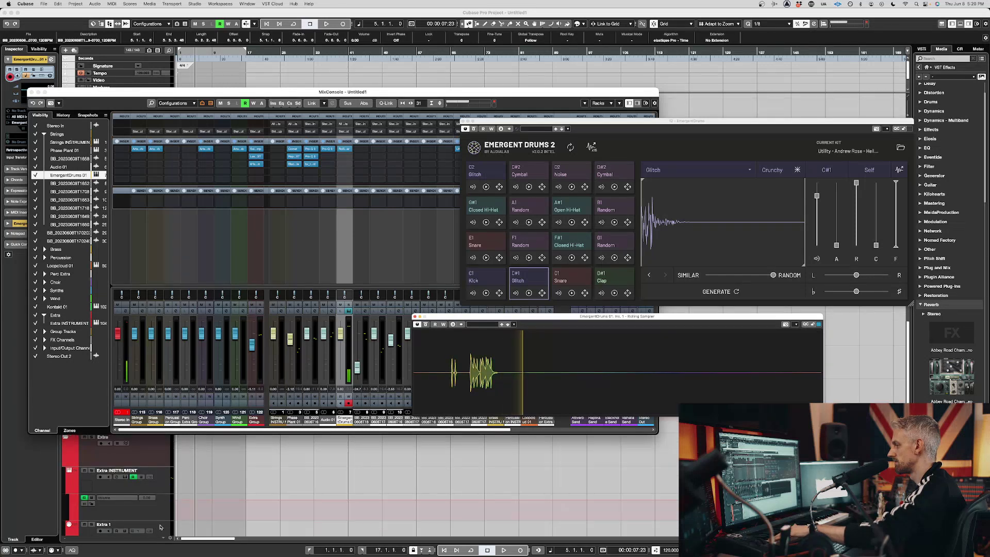
left_click(160, 526)
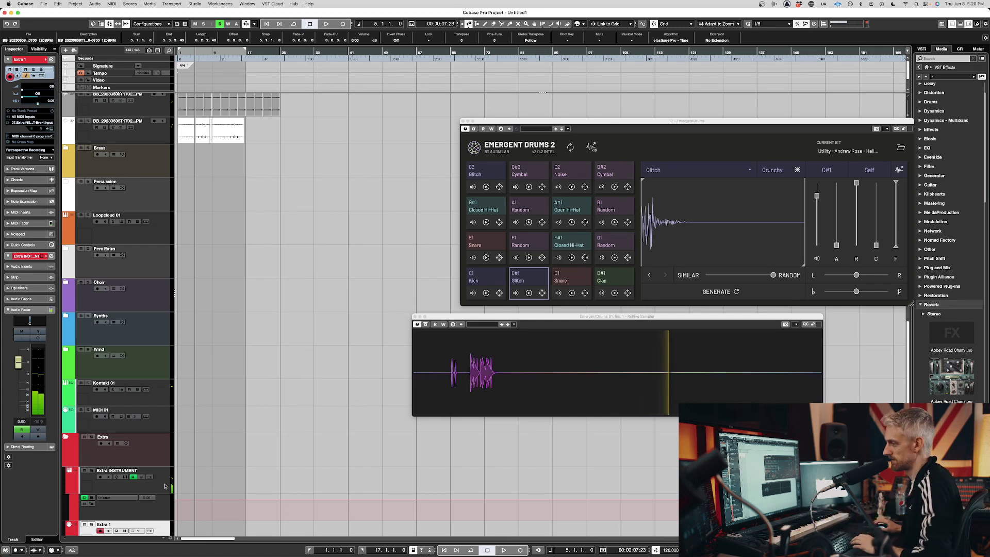
left_click(354, 341)
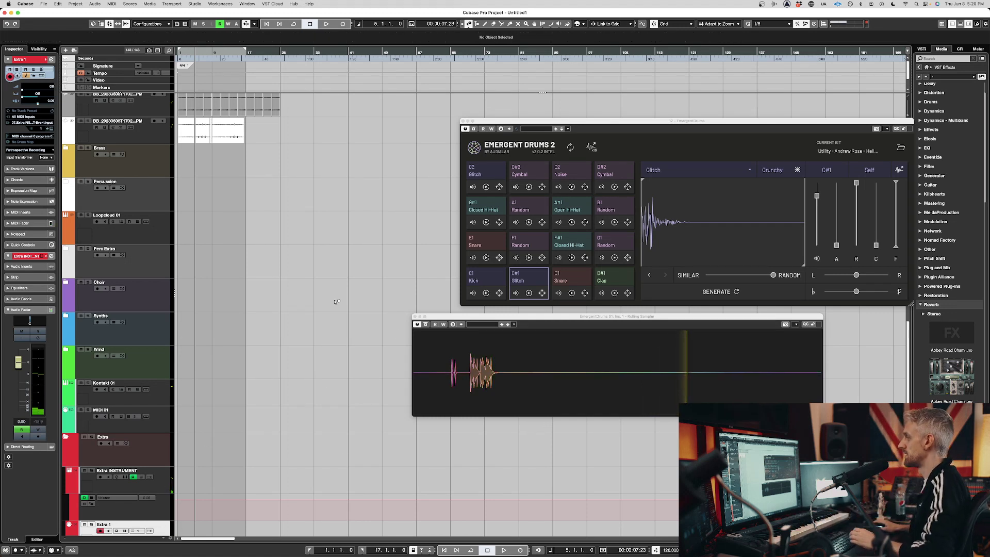